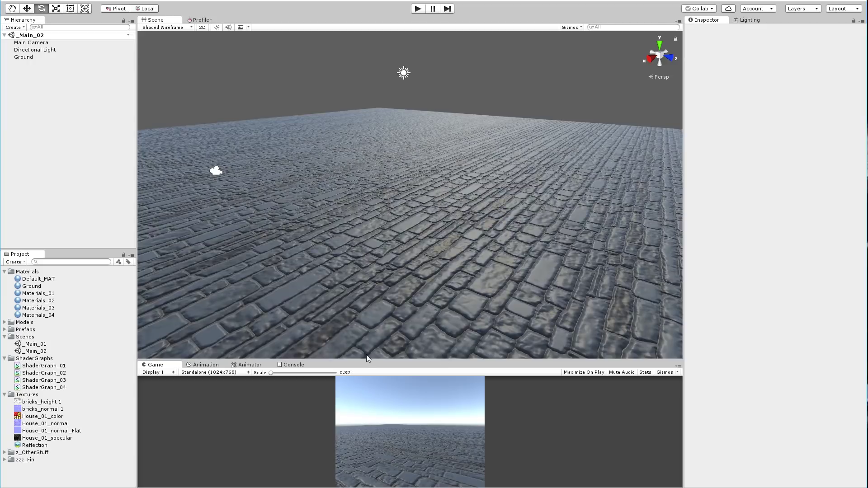
Step: Add a sphere to the scene and scale it uniformly to about 3.25
{"action": "right_click", "coordinate": [63, 88]}
{"action": "mouse_move", "coordinate": [88, 169]}
{"action": "left_click", "coordinate": [176, 179]}
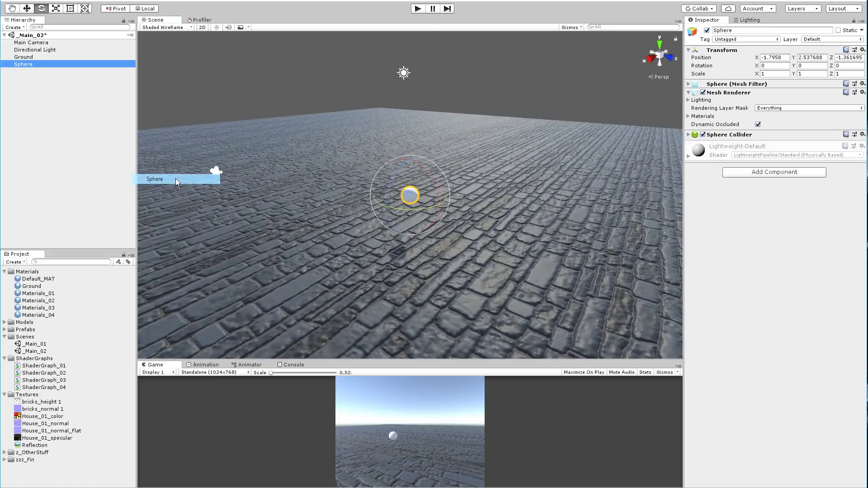
{"action": "key", "text": "f"}
{"action": "key", "text": "r"}
{"action": "left_click_drag", "start_coordinate": [406, 201], "coordinate": [490, 199]}
Step: Duplicate the Materials_04 material and apply the copy to the sphere
{"action": "left_click", "coordinate": [52, 308]}
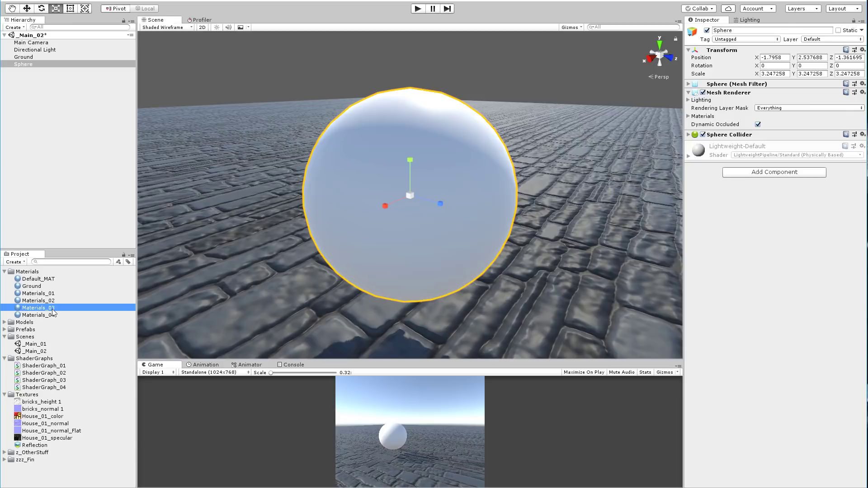
{"action": "left_click", "coordinate": [53, 315]}
{"action": "key", "text": "ctrl+d"}
{"action": "left_click_drag", "start_coordinate": [65, 321], "coordinate": [344, 262]}
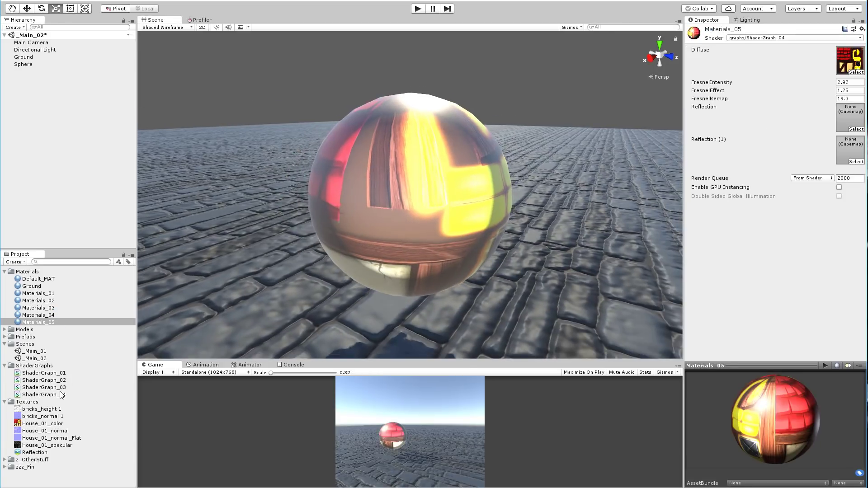
Step: Create a new shader graph named ShaderGraph_05_Dissolve in the ShaderGraphs folder
{"action": "left_click", "coordinate": [62, 396]}
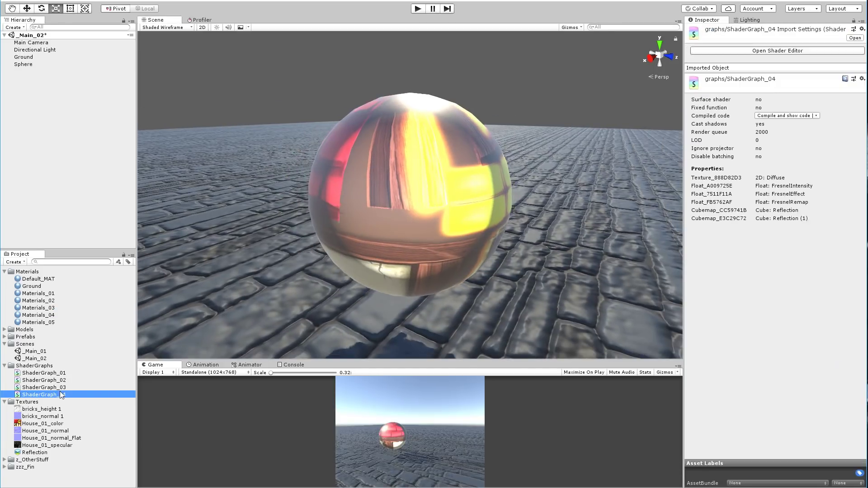
{"action": "right_click", "coordinate": [34, 366]}
{"action": "mouse_move", "coordinate": [90, 177]}
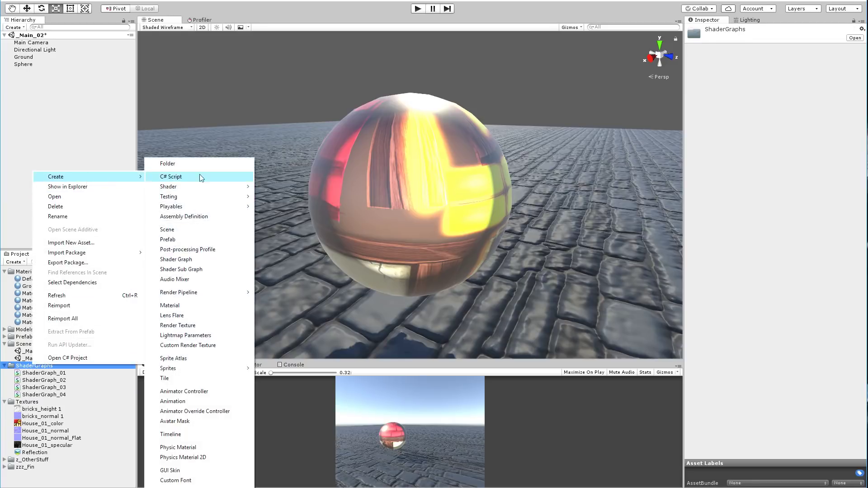
{"action": "left_click", "coordinate": [188, 261]}
{"action": "type", "text": "ShaderGraph_05_Dissolve"}
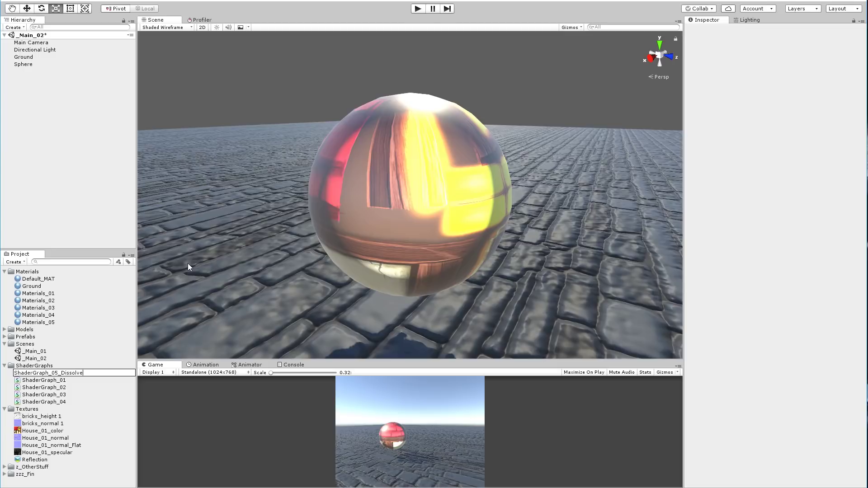
{"action": "key", "text": "Return"}
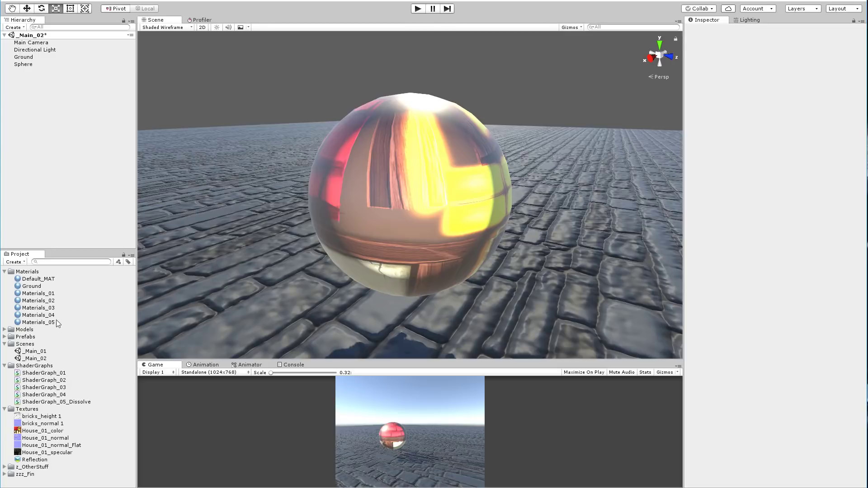
Step: Assign the graphs/ShaderGraph_05_Dissolve shader to the Materials_05 material
{"action": "left_click", "coordinate": [38, 322]}
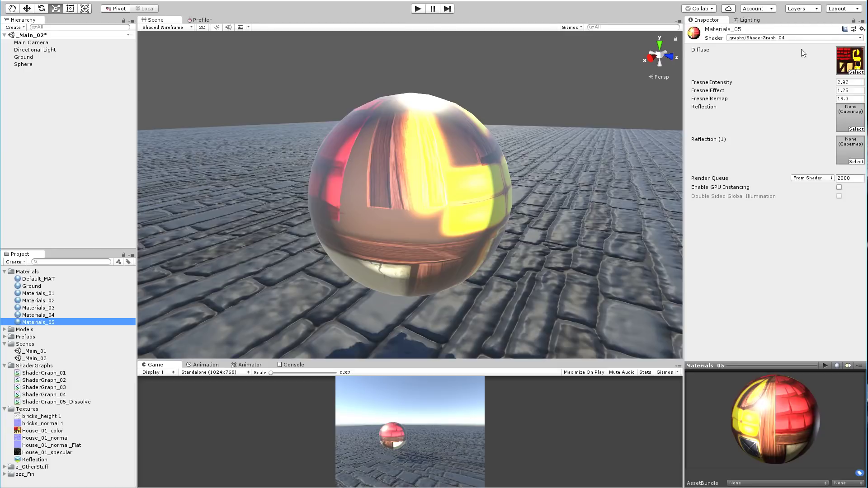
{"action": "left_click", "coordinate": [788, 38]}
{"action": "mouse_move", "coordinate": [754, 91]}
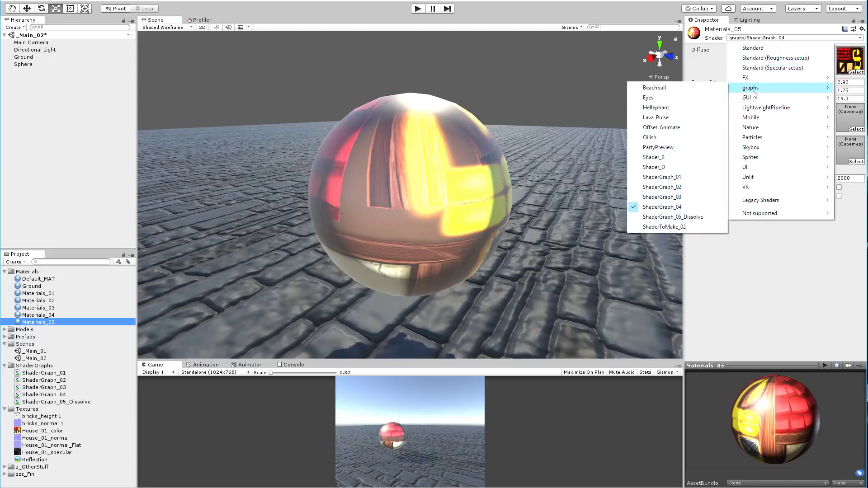
{"action": "left_click", "coordinate": [670, 218]}
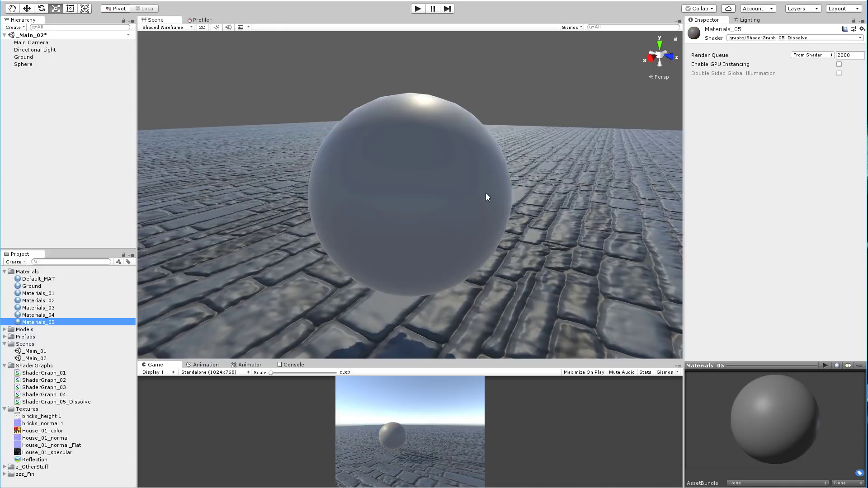
Step: Open ShaderGraph_05_Dissolve for editing and set the PBR Master node's blend mode to AlphaBlend
{"action": "double_click", "coordinate": [82, 402]}
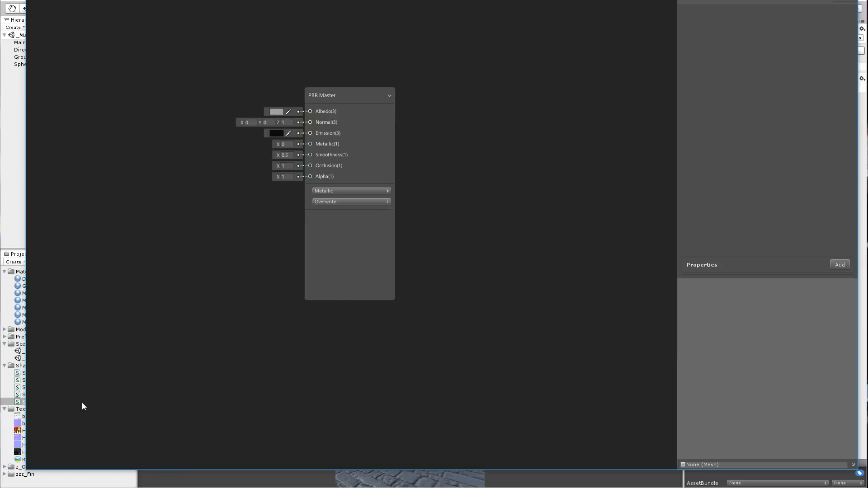
{"action": "left_click", "coordinate": [541, 223]}
{"action": "left_click", "coordinate": [569, 233]}
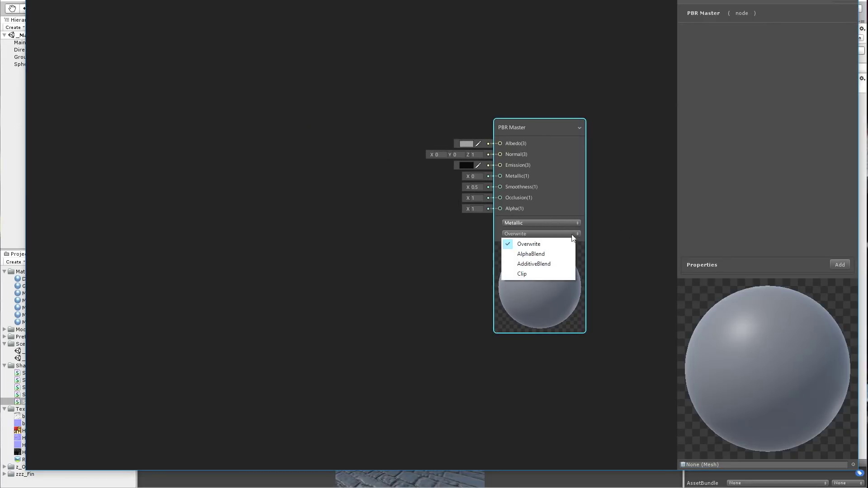
{"action": "left_click", "coordinate": [530, 254]}
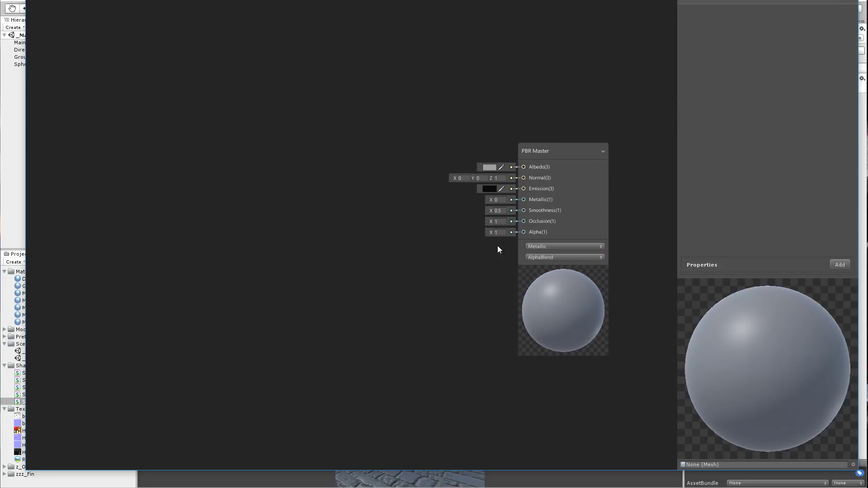
Step: Add a Simple Noise node with a scale of 50 and connect its output to the PBR Master's Alpha input
{"action": "right_click", "coordinate": [207, 183]}
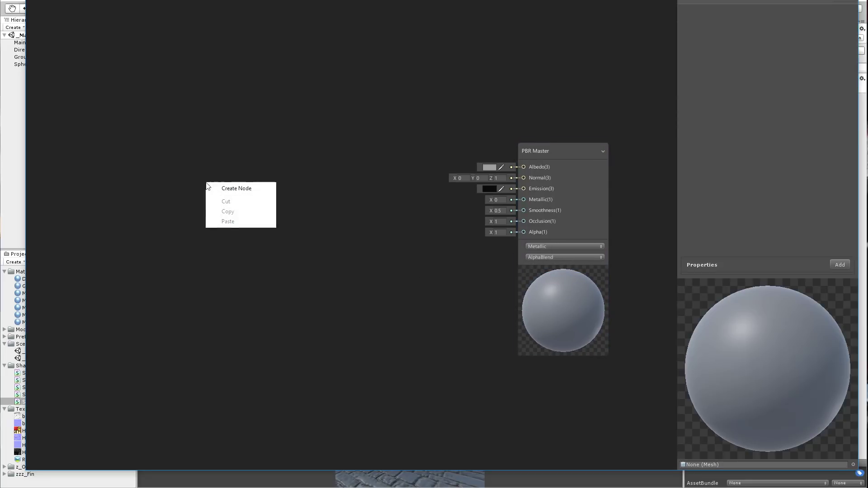
{"action": "left_click", "coordinate": [236, 189]}
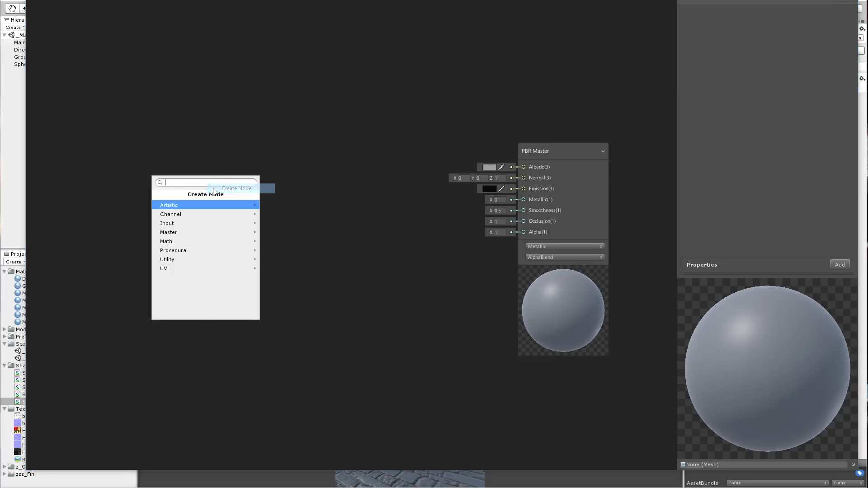
{"action": "type", "text": "noise"}
{"action": "key", "text": "Return"}
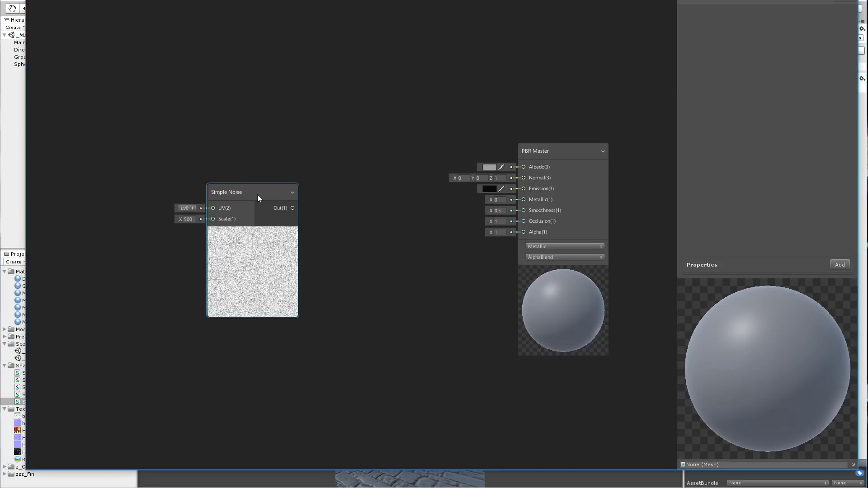
{"action": "left_click_drag", "start_coordinate": [257, 194], "coordinate": [242, 190]}
{"action": "left_click", "coordinate": [180, 214]}
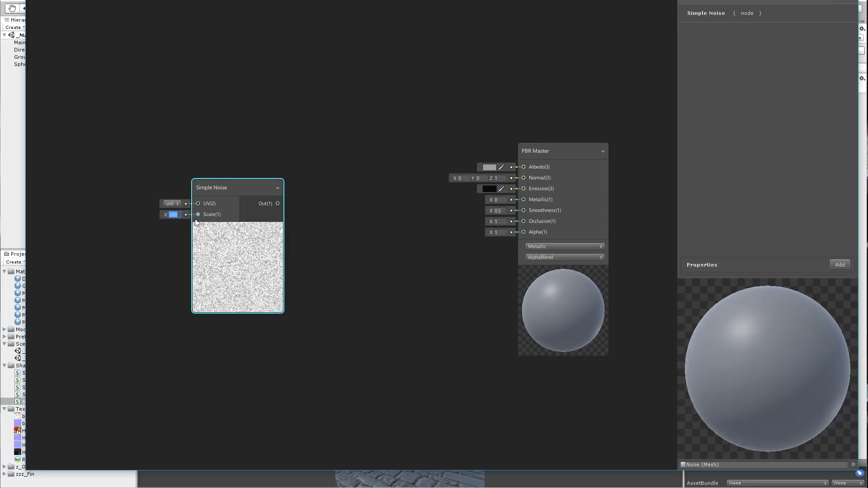
{"action": "type", "text": "50"}
{"action": "left_click_drag", "start_coordinate": [278, 204], "coordinate": [525, 232]}
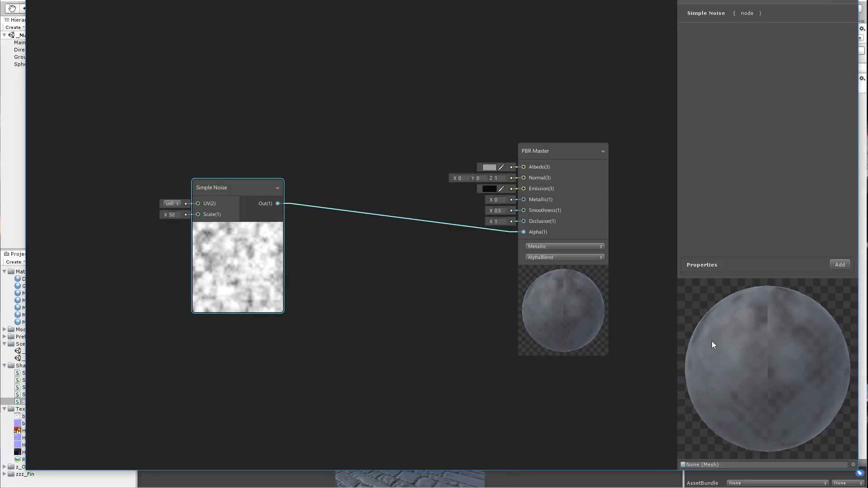
Step: Uncover the scene behind the graph window and examine the noise transparency on the sphere from another angle
{"action": "left_click_drag", "start_coordinate": [791, 0], "coordinate": [783, 13]}
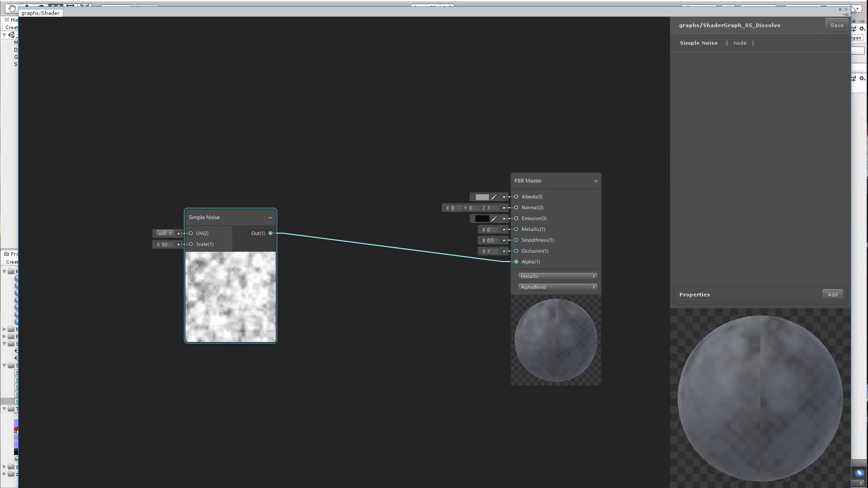
{"action": "left_click_drag", "start_coordinate": [849, 9], "coordinate": [782, 368]}
{"action": "left_click_drag", "start_coordinate": [513, 213], "coordinate": [469, 179], "text": "alt"}
{"action": "right_click_drag", "start_coordinate": [469, 182], "coordinate": [481, 208]}
{"action": "left_click", "coordinate": [445, 198]}
{"action": "left_click_drag", "start_coordinate": [428, 368], "coordinate": [452, 9]}
{"action": "scroll", "coordinate": [253, 287], "scroll_direction": "down", "scroll_amount": 1}
{"action": "scroll", "coordinate": [245, 275], "scroll_direction": "up", "scroll_amount": 1}
Step: Make room beside the Simple Noise node, add a Remap node and feed the noise output into its In port
{"action": "left_click_drag", "start_coordinate": [229, 212], "coordinate": [100, 209]}
{"action": "right_click", "coordinate": [252, 166]}
{"action": "left_click", "coordinate": [262, 170]}
{"action": "type", "text": "remap"}
{"action": "key", "text": "Return"}
{"action": "left_click_drag", "start_coordinate": [172, 222], "coordinate": [331, 183]}
Step: Set the Remap node's OutMinMax to -50 and 50 and connect its output to the PBR Master's Alpha input
{"action": "left_click", "coordinate": [280, 210]}
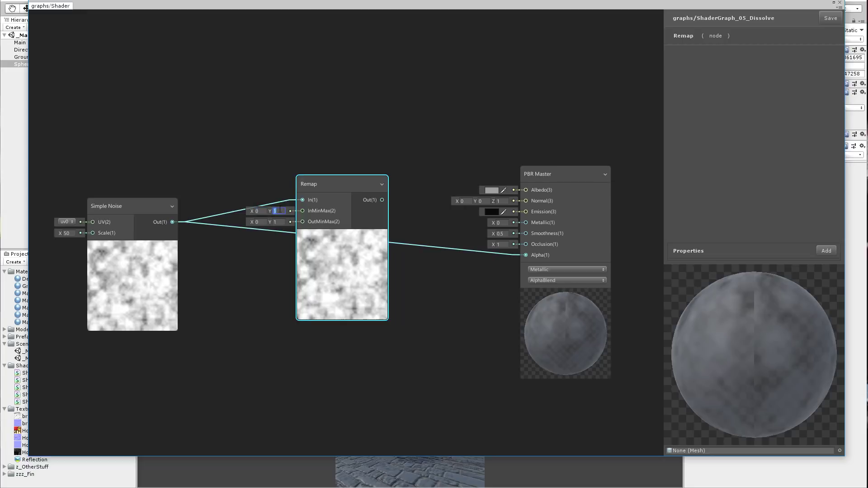
{"action": "left_click", "coordinate": [259, 221]}
{"action": "type", "text": "-50"}
{"action": "key", "text": "Tab"}
{"action": "type", "text": "50"}
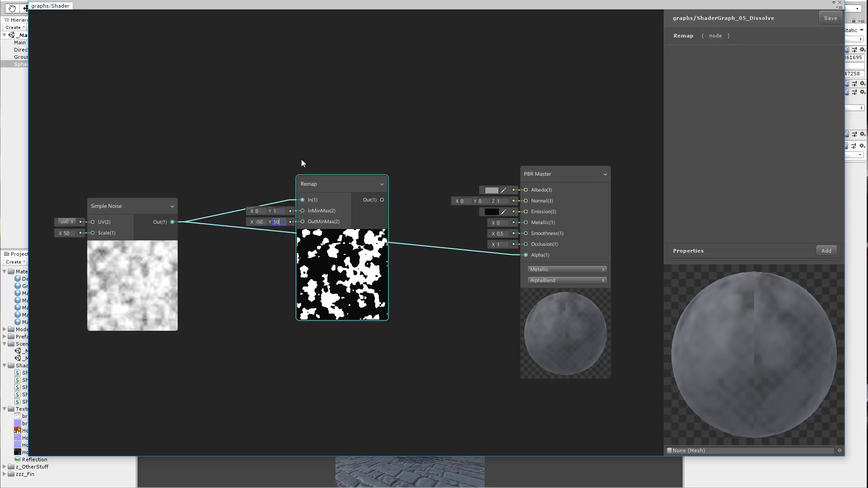
{"action": "left_click_drag", "start_coordinate": [324, 182], "coordinate": [318, 191]}
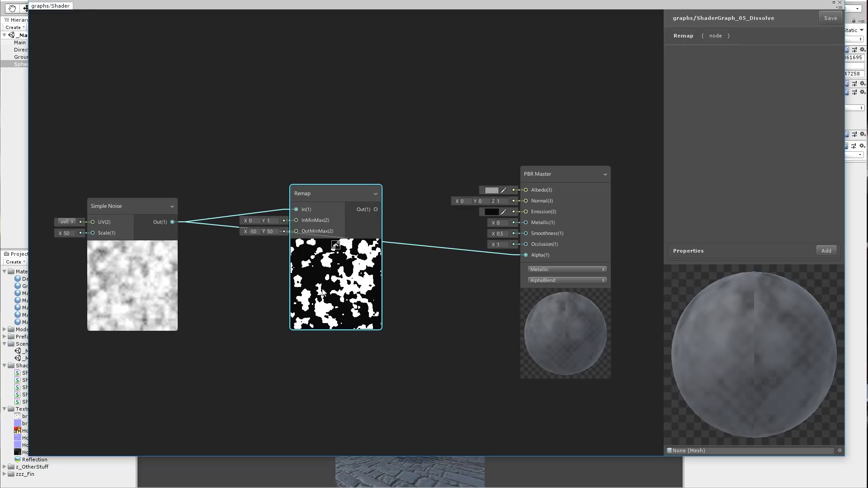
{"action": "left_click_drag", "start_coordinate": [376, 210], "coordinate": [525, 256]}
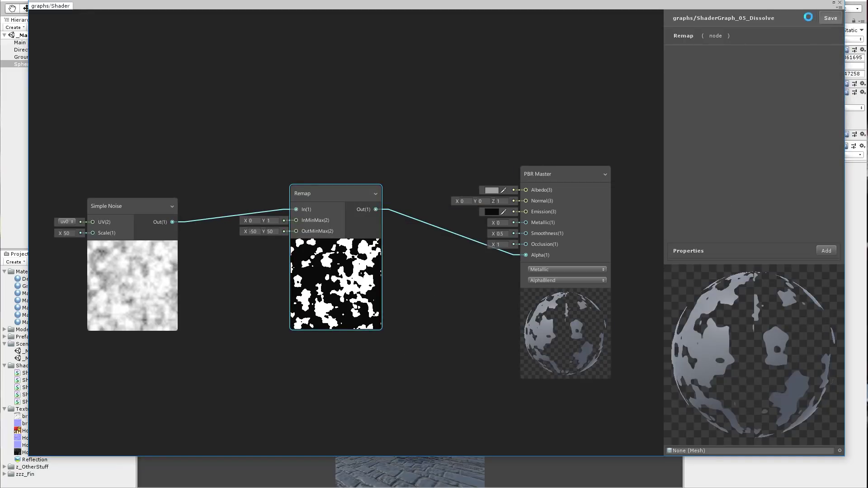
Step: Examine how the remapped noise renders on the sphere in the scene, then return to the shader graph
{"action": "left_click_drag", "start_coordinate": [753, 9], "coordinate": [714, 335]}
{"action": "left_click", "coordinate": [491, 185]}
{"action": "left_click_drag", "start_coordinate": [395, 138], "coordinate": [366, 226], "text": "alt"}
{"action": "left_click", "coordinate": [465, 188]}
{"action": "left_click", "coordinate": [521, 124]}
{"action": "left_click", "coordinate": [379, 180]}
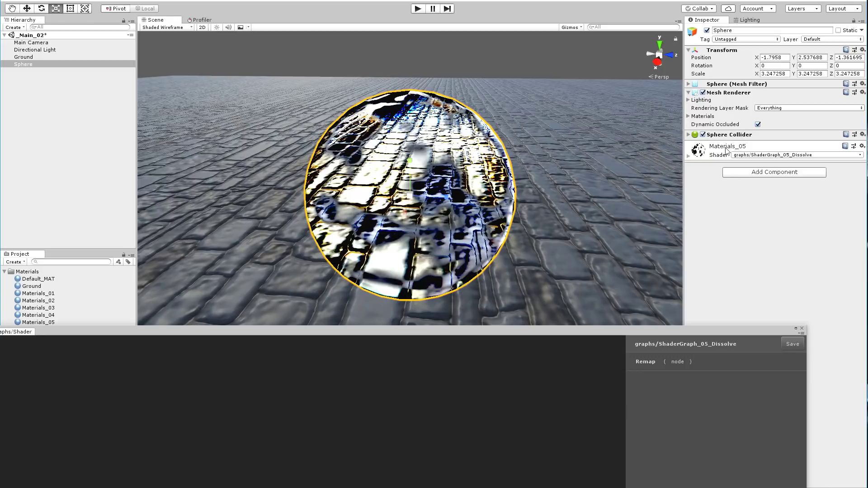
{"action": "left_click_drag", "start_coordinate": [500, 332], "coordinate": [541, 19]}
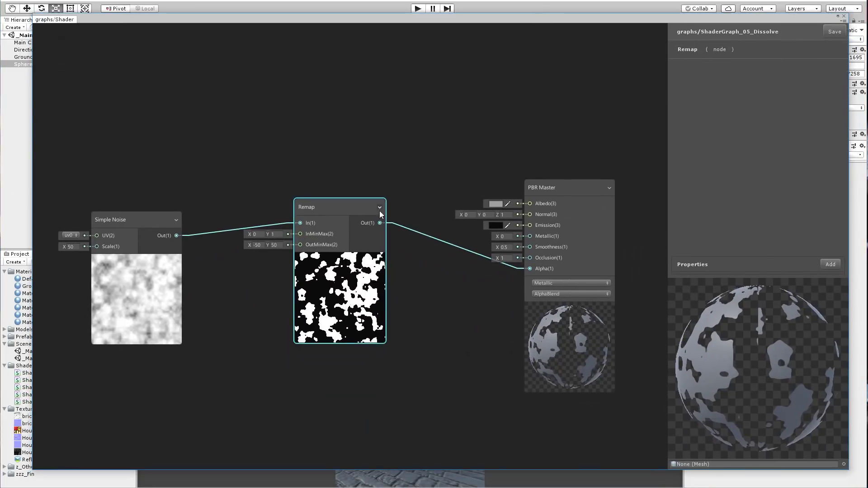
Step: Insert a Clamp node between the Remap output and the PBR Master's Alpha input, and save the graph
{"action": "left_click_drag", "start_coordinate": [204, 209], "coordinate": [141, 203]}
{"action": "left_click_drag", "start_coordinate": [396, 194], "coordinate": [305, 188]}
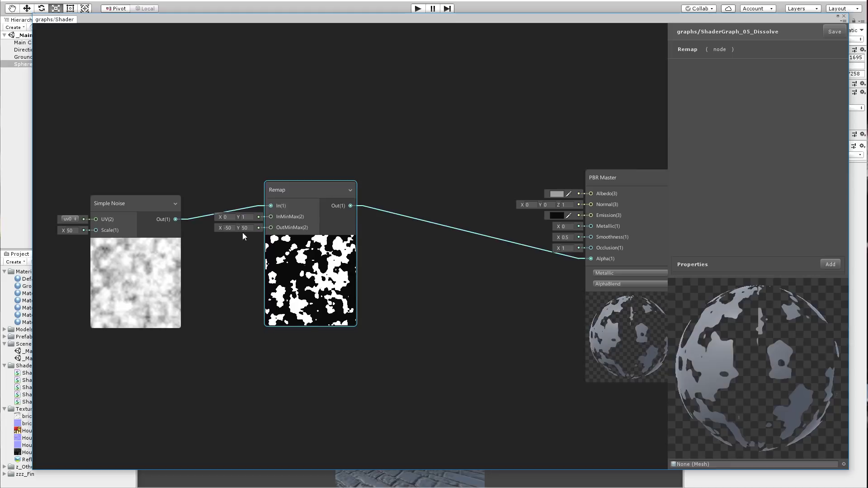
{"action": "right_click", "coordinate": [415, 122]}
{"action": "left_click", "coordinate": [424, 127]}
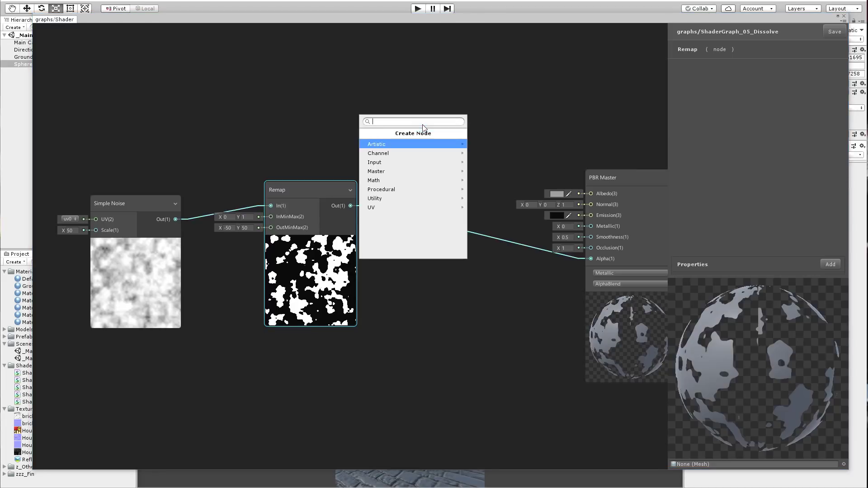
{"action": "type", "text": "clma"}
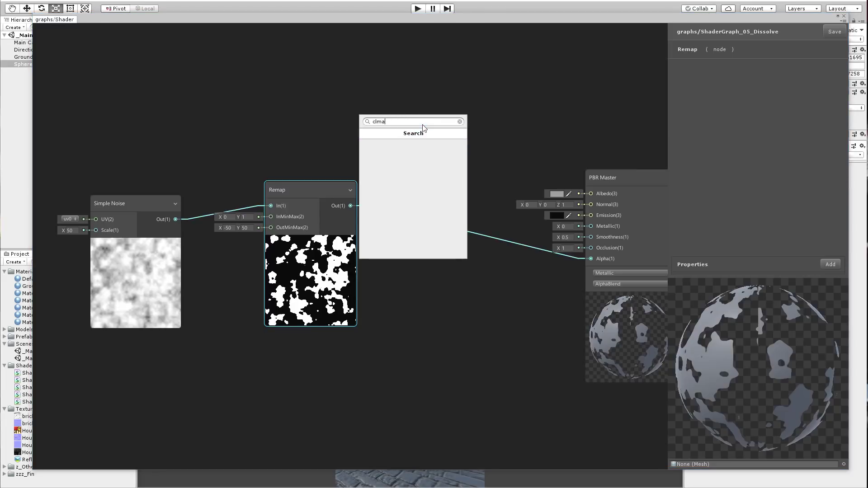
{"action": "key", "text": "BackSpace"}
{"action": "key", "text": "BackSpace"}
{"action": "key", "text": "Return"}
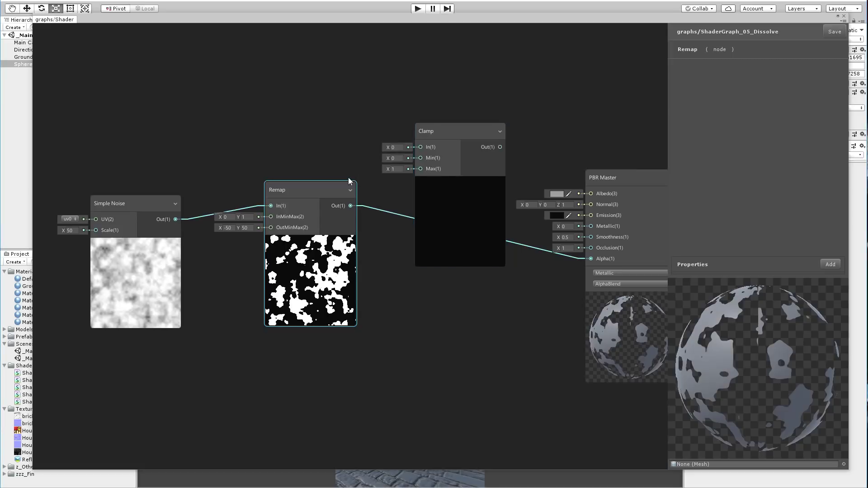
{"action": "left_click_drag", "start_coordinate": [350, 206], "coordinate": [421, 147]}
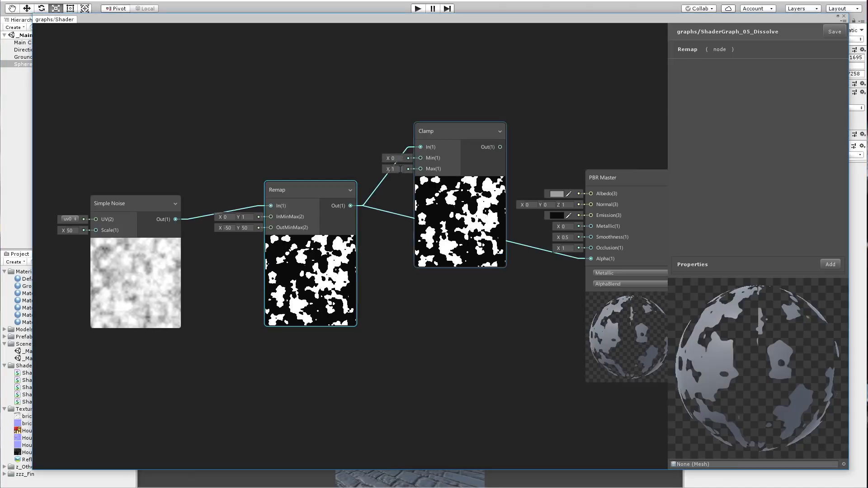
{"action": "left_click_drag", "start_coordinate": [500, 147], "coordinate": [592, 259]}
{"action": "left_click", "coordinate": [829, 33]}
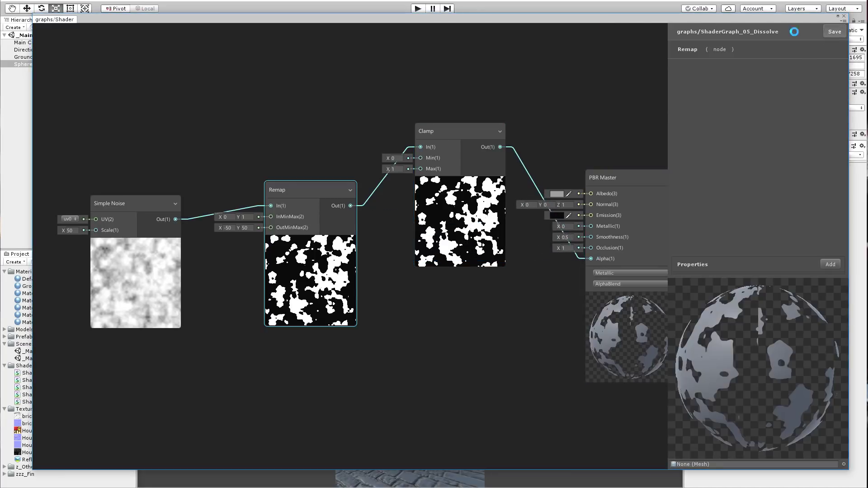
Step: Examine the clamped dissolve pattern on the sphere in the scene
{"action": "left_click_drag", "start_coordinate": [690, 18], "coordinate": [660, 360]}
{"action": "left_click", "coordinate": [527, 93]}
{"action": "left_click_drag", "start_coordinate": [527, 92], "coordinate": [369, 14], "text": "alt"}
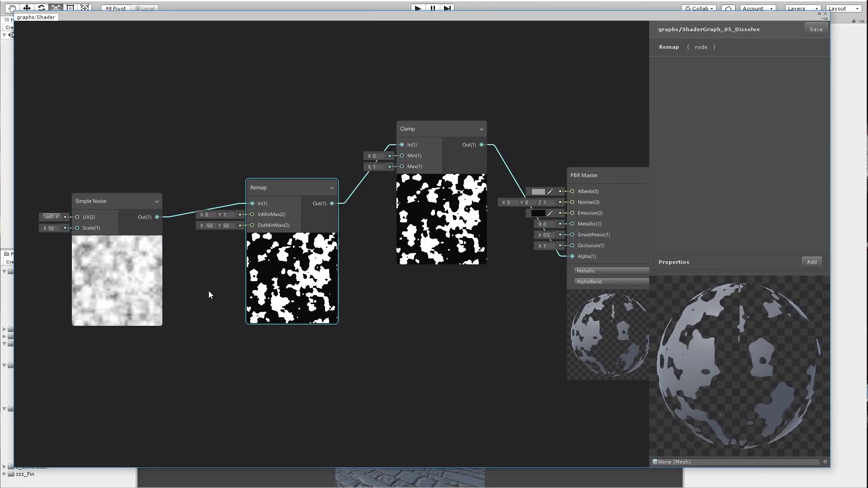
Step: Add a Sample Texture 2D node above the Simple Noise node
{"action": "middle_click_drag", "start_coordinate": [335, 325], "coordinate": [407, 314]}
{"action": "middle_click_drag", "start_coordinate": [206, 163], "coordinate": [316, 174]}
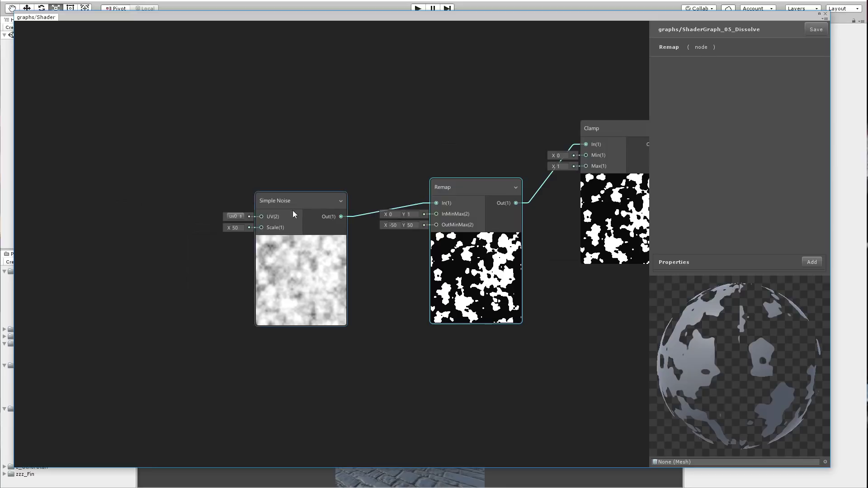
{"action": "right_click", "coordinate": [248, 118]}
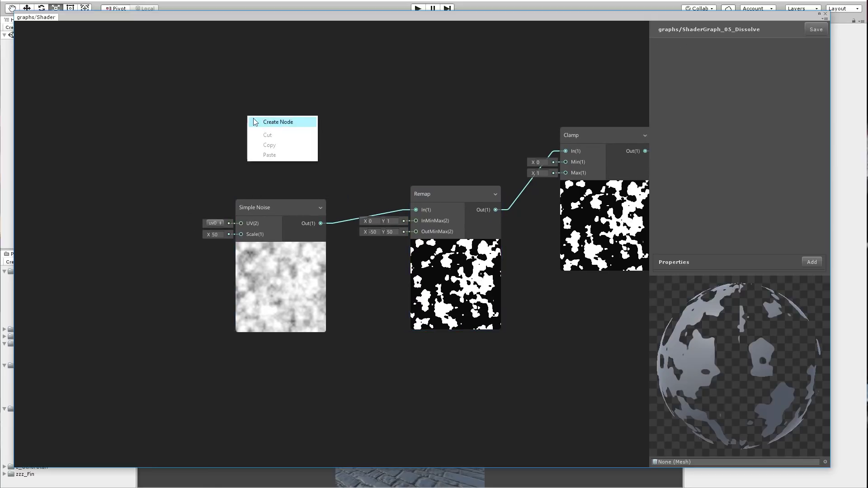
{"action": "left_click", "coordinate": [255, 122]}
{"action": "type", "text": "tex"}
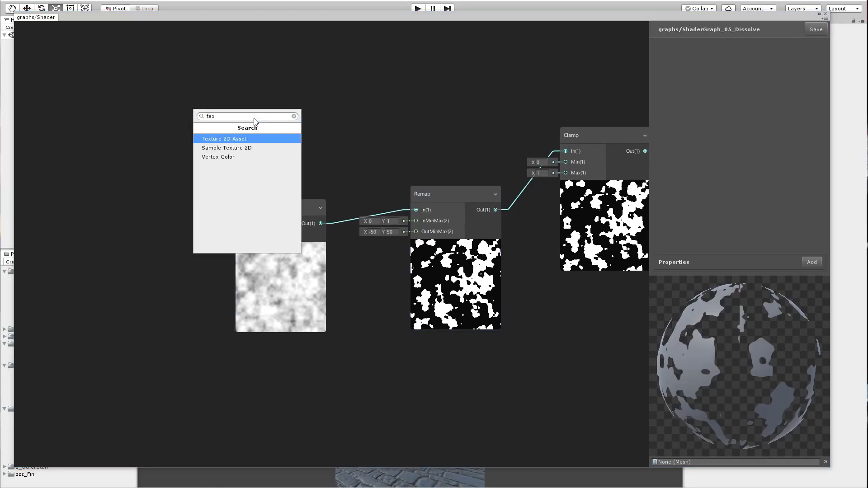
{"action": "key", "text": "Down"}
{"action": "key", "text": "Return"}
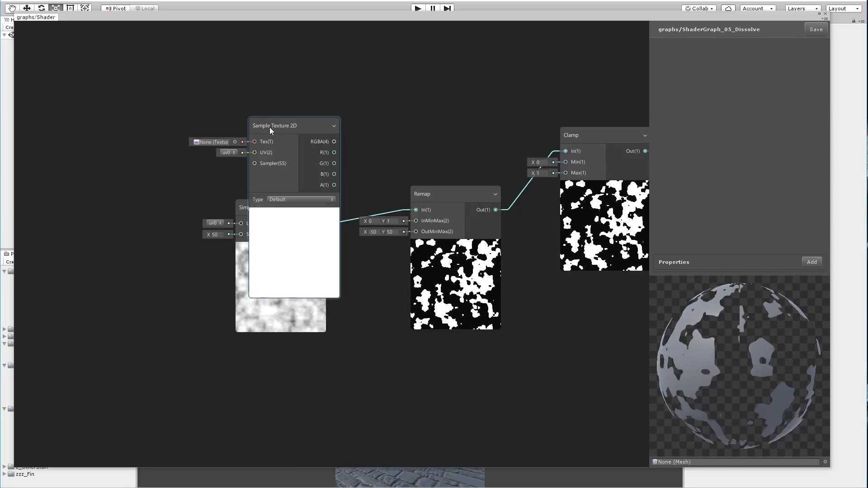
Step: Assign the bricks_height texture to the Sample Texture 2D node
{"action": "left_click", "coordinate": [235, 142]}
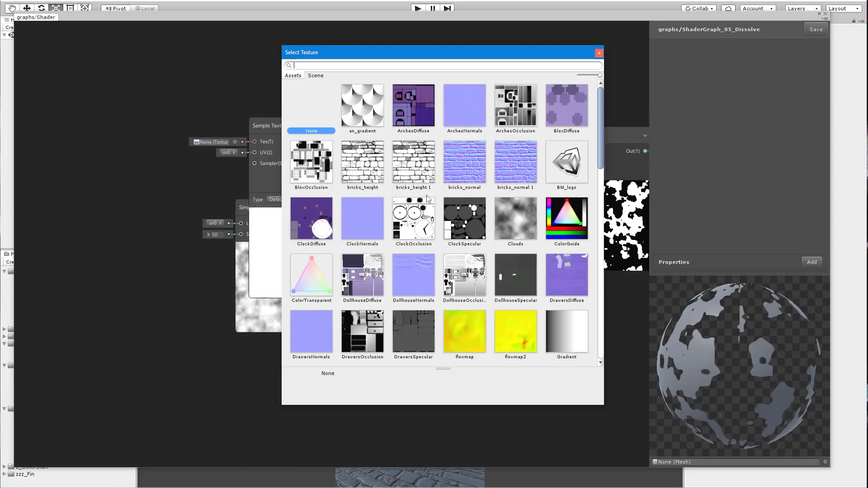
{"action": "scroll", "coordinate": [472, 283], "scroll_direction": "down", "scroll_amount": 3}
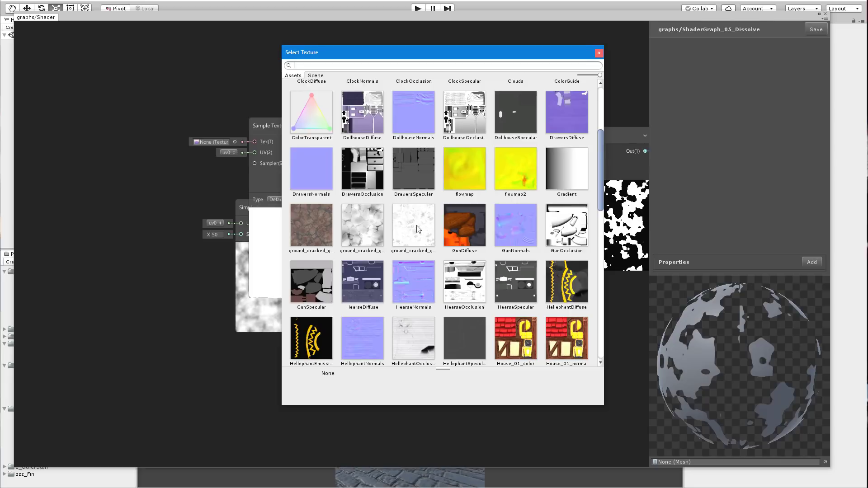
{"action": "scroll", "coordinate": [361, 224], "scroll_direction": "up", "scroll_amount": 3}
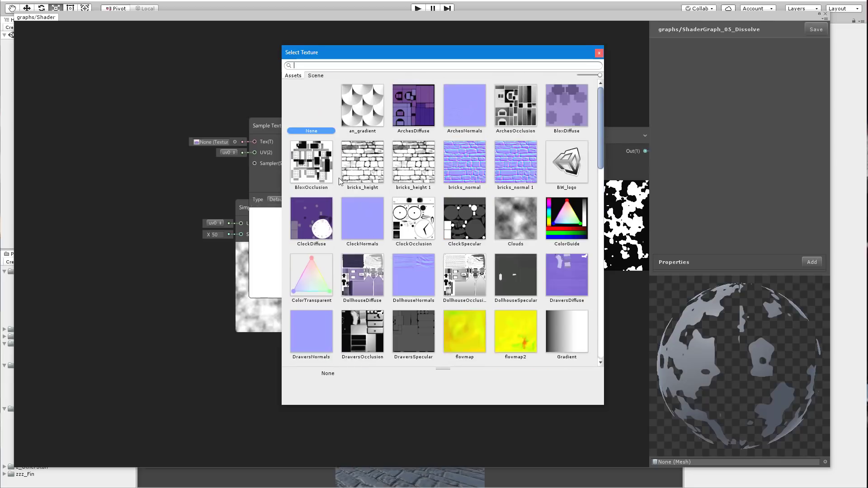
{"action": "double_click", "coordinate": [405, 171]}
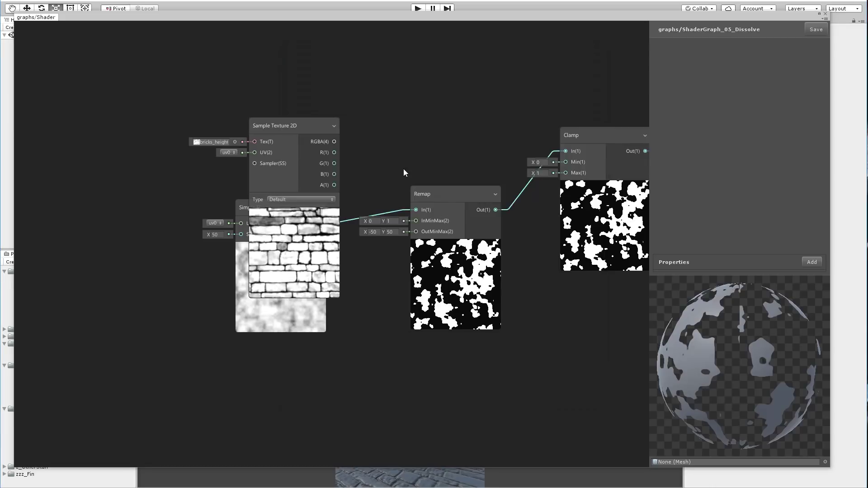
Step: Connect the Sample Texture 2D RGBA output to the Remap node's In input in place of the noise, and rotate the preview sphere
{"action": "left_click_drag", "start_coordinate": [277, 128], "coordinate": [173, 115]}
{"action": "left_click_drag", "start_coordinate": [231, 129], "coordinate": [419, 216]}
{"action": "left_click_drag", "start_coordinate": [673, 344], "coordinate": [715, 367]}
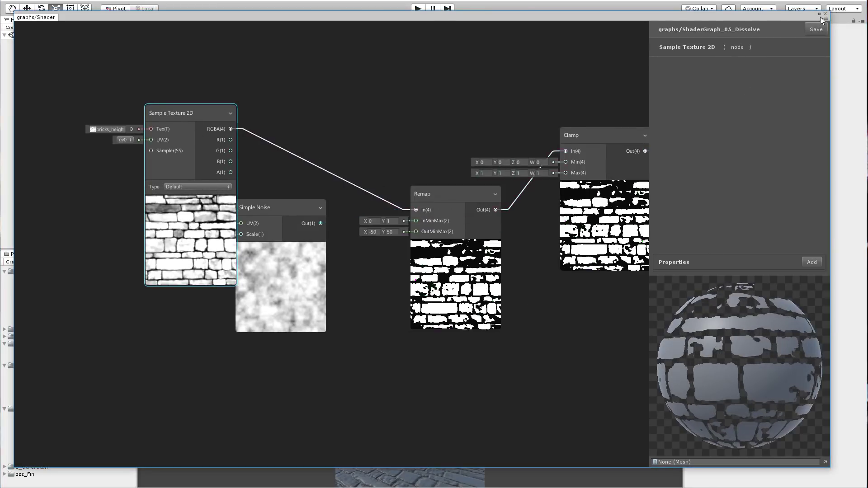
Step: Examine the brick-patterned dissolve on the sphere in the scene, then return to the shader graph
{"action": "left_click_drag", "start_coordinate": [594, 17], "coordinate": [584, 342]}
{"action": "left_click_drag", "start_coordinate": [511, 208], "coordinate": [477, 191], "text": "alt"}
{"action": "left_click_drag", "start_coordinate": [563, 121], "coordinate": [496, 215], "text": "alt"}
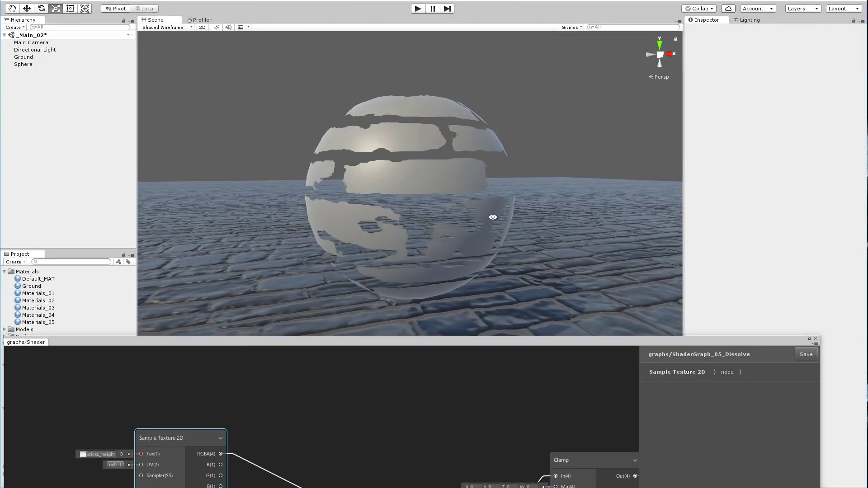
{"action": "left_click_drag", "start_coordinate": [411, 338], "coordinate": [421, 9]}
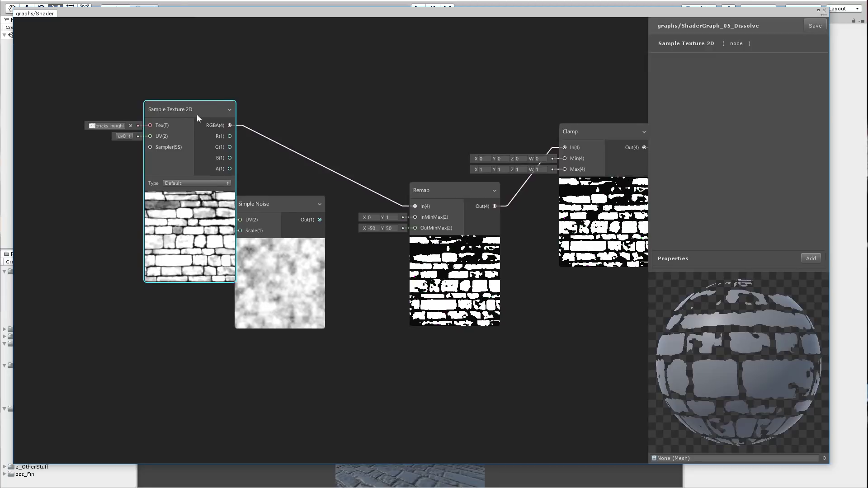
Step: Delete the Sample Texture 2D node, reconnect Simple Noise to Remap's In, and move both nodes away from Clamp
{"action": "left_click_drag", "start_coordinate": [197, 114], "coordinate": [183, 113]}
{"action": "key", "text": "Delete"}
{"action": "left_click_drag", "start_coordinate": [319, 220], "coordinate": [435, 207]}
{"action": "left_click_drag", "start_coordinate": [290, 203], "coordinate": [122, 178]}
{"action": "left_click_drag", "start_coordinate": [433, 195], "coordinate": [238, 182]}
{"action": "left_click", "coordinate": [387, 247]}
{"action": "middle_click_drag", "start_coordinate": [387, 248], "coordinate": [396, 247]}
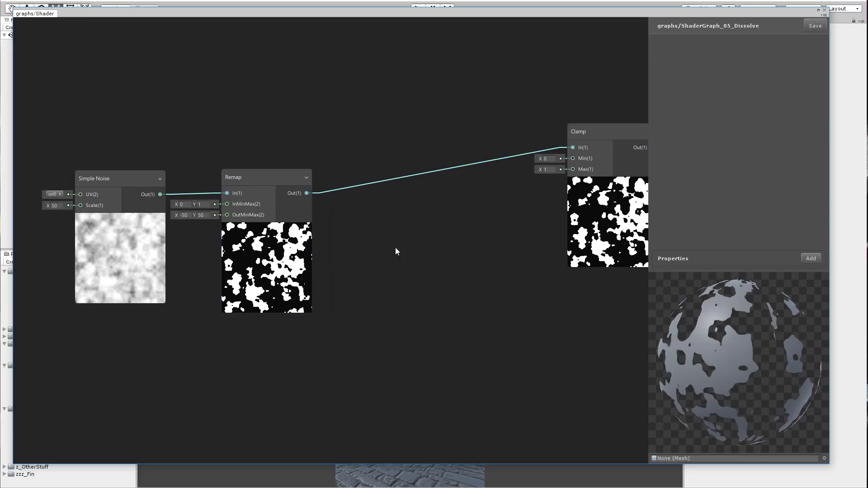
Step: Add a Multiply node below the connection between the Remap and Clamp nodes
{"action": "middle_click_drag", "start_coordinate": [476, 233], "coordinate": [487, 230]}
{"action": "right_click", "coordinate": [417, 294]}
{"action": "left_click", "coordinate": [422, 273]}
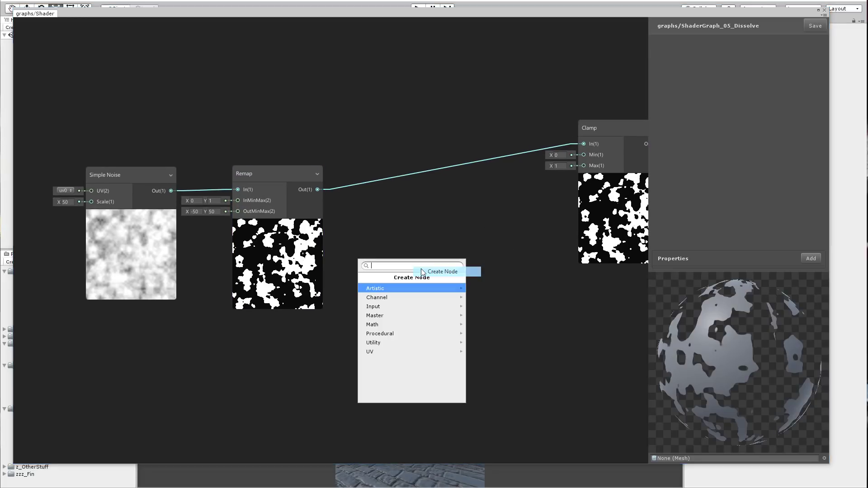
{"action": "type", "text": "mul"}
{"action": "key", "text": "Return"}
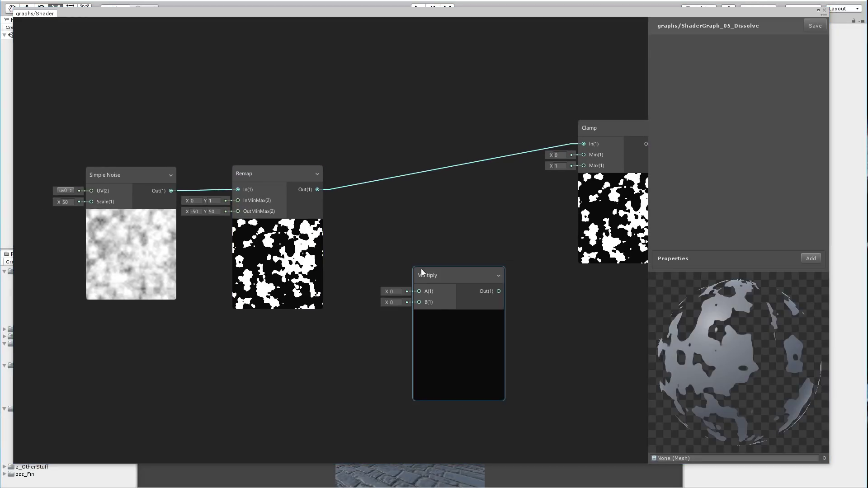
{"action": "left_click_drag", "start_coordinate": [421, 269], "coordinate": [427, 253]}
Step: Add a Float property to the shader graph and try out Dissolve as its name
{"action": "left_click", "coordinate": [811, 258]}
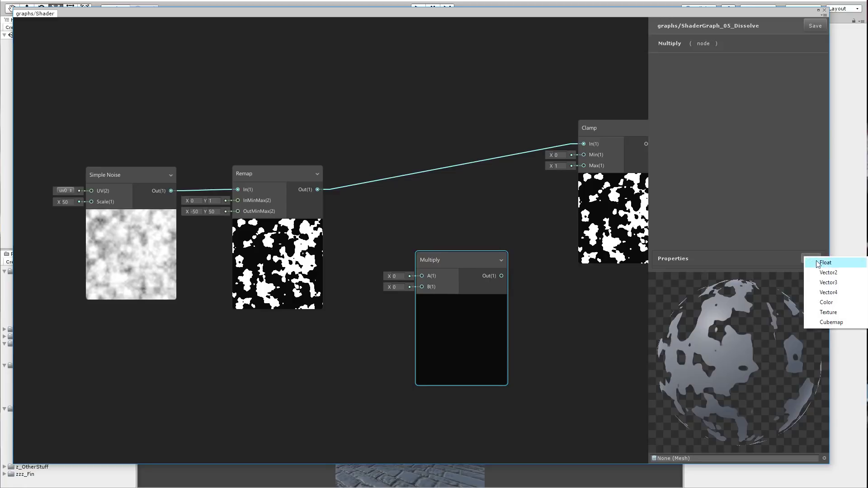
{"action": "left_click", "coordinate": [813, 259]}
{"action": "left_click", "coordinate": [695, 261]}
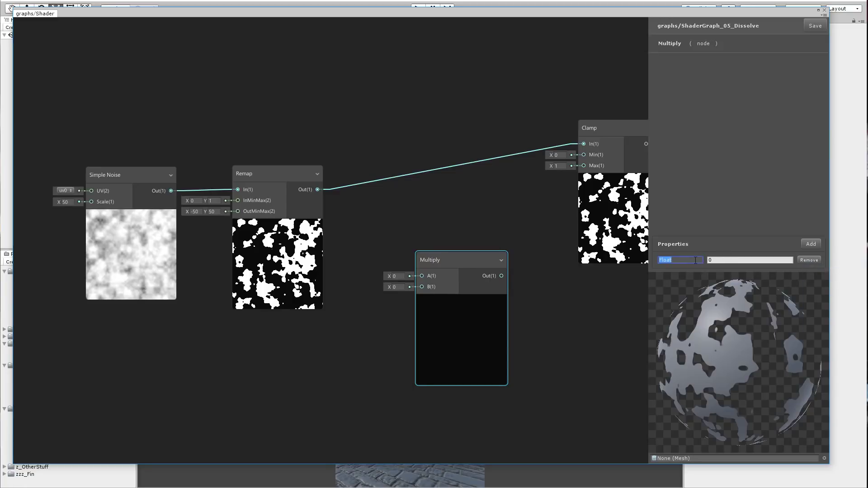
{"action": "type", "text": "D"}
{"action": "double_click", "coordinate": [695, 261]}
{"action": "type", "text": "Dissolve"}
{"action": "double_click", "coordinate": [695, 260]}
{"action": "type", "text": "F"}
Step: Rename the Float property BlendEffect and slightly reposition the Remap and Multiply nodes
{"action": "left_click_drag", "start_coordinate": [271, 173], "coordinate": [268, 182]}
{"action": "left_click_drag", "start_coordinate": [437, 258], "coordinate": [438, 245]}
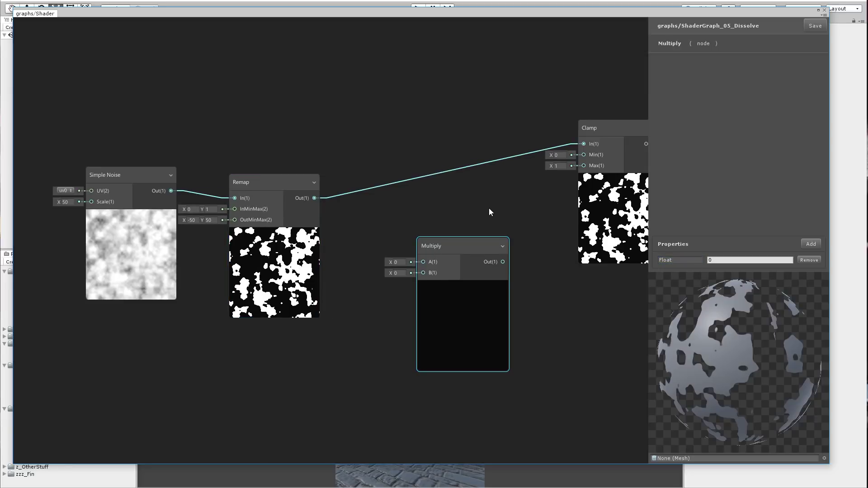
{"action": "left_click", "coordinate": [490, 208]}
{"action": "left_click_drag", "start_coordinate": [444, 249], "coordinate": [445, 241]}
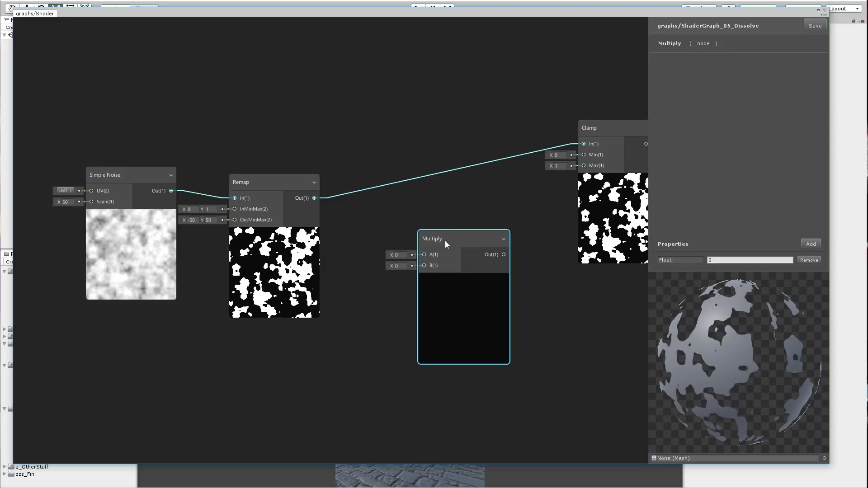
{"action": "left_click", "coordinate": [692, 258]}
{"action": "type", "text": "BlendEffect"}
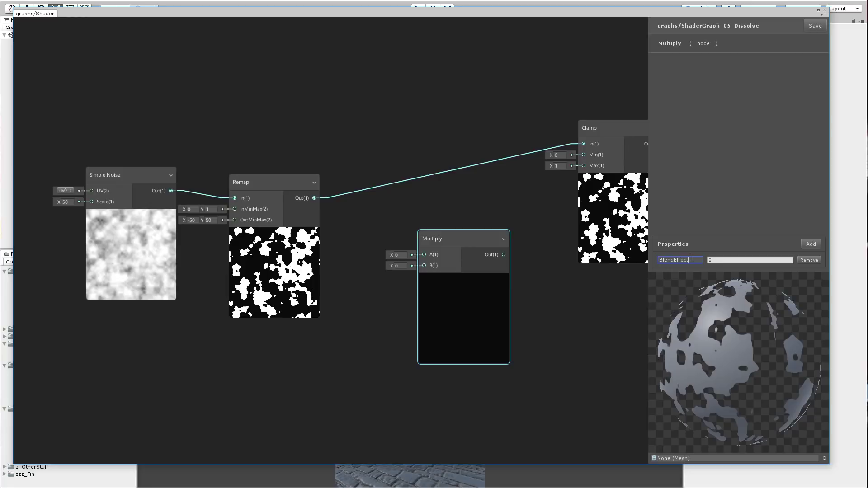
Step: Add a Property node for BlendEffect, connect it to Multiply's B input, and connect Remap's output to Multiply's A input
{"action": "right_click", "coordinate": [321, 349]}
{"action": "left_click", "coordinate": [329, 355]}
{"action": "type", "text": "prop"}
{"action": "key", "text": "Return"}
{"action": "left_click", "coordinate": [338, 374]}
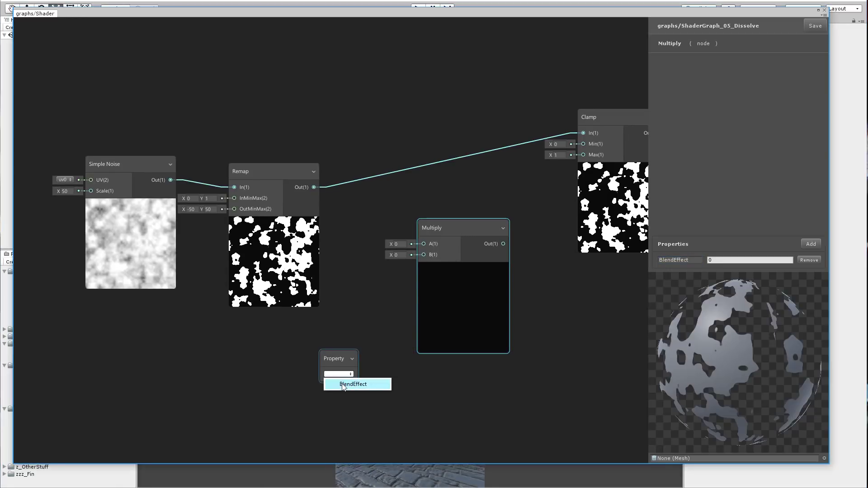
{"action": "left_click", "coordinate": [344, 385]}
{"action": "left_click_drag", "start_coordinate": [324, 383], "coordinate": [428, 253]}
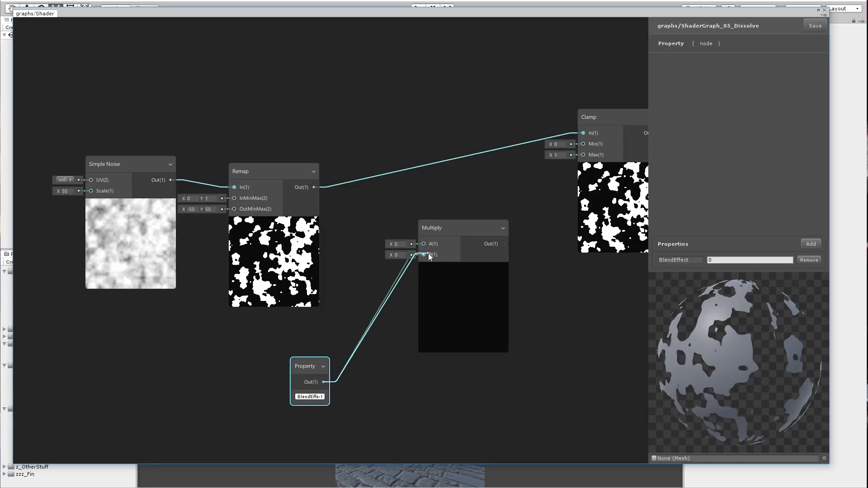
{"action": "left_click_drag", "start_coordinate": [442, 222], "coordinate": [432, 193]}
{"action": "left_click_drag", "start_coordinate": [313, 188], "coordinate": [455, 194]}
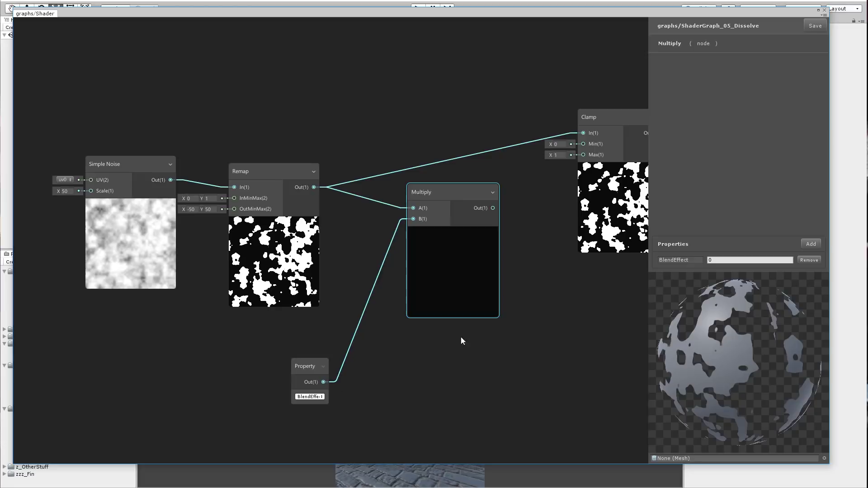
Step: Try BlendEffect values such as .1 and .5 to compare the Multiply preview
{"action": "left_click", "coordinate": [738, 260]}
{"action": "type", "text": "1"}
{"action": "type", "text": "."}
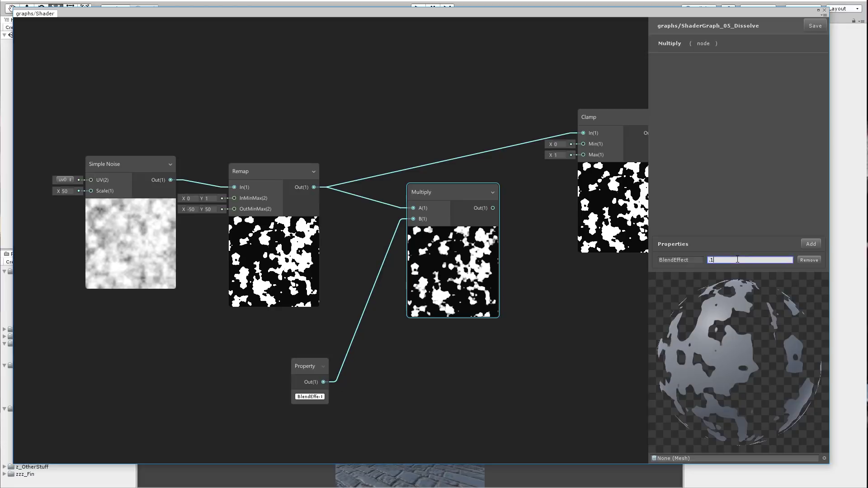
{"action": "key", "text": "BackSpace"}
{"action": "type", "text": "4"}
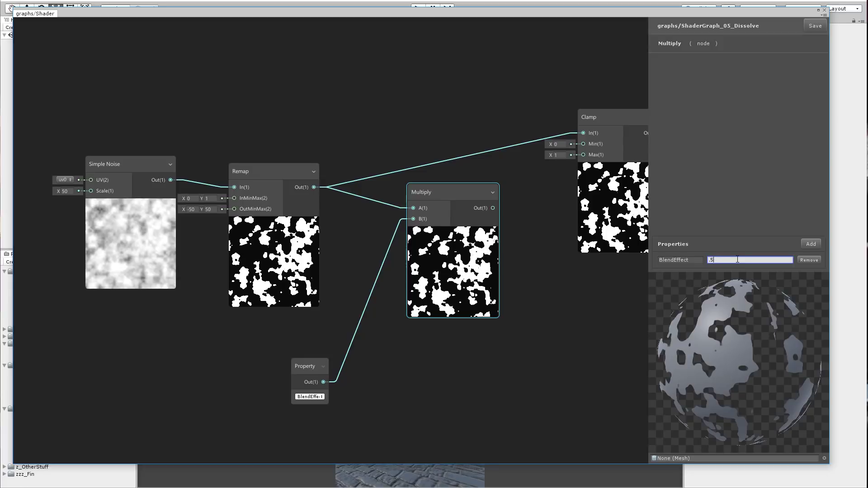
{"action": "key", "text": "BackSpace"}
{"action": "type", "text": "6"}
{"action": "key", "text": "BackSpace"}
{"action": "type", "text": "5"}
Step: Connect the Multiply output to the Clamp node's In input and align Multiply with the Remap node
{"action": "left_click_drag", "start_coordinate": [413, 220], "coordinate": [502, 145]}
{"action": "left_click_drag", "start_coordinate": [373, 209], "coordinate": [370, 191]}
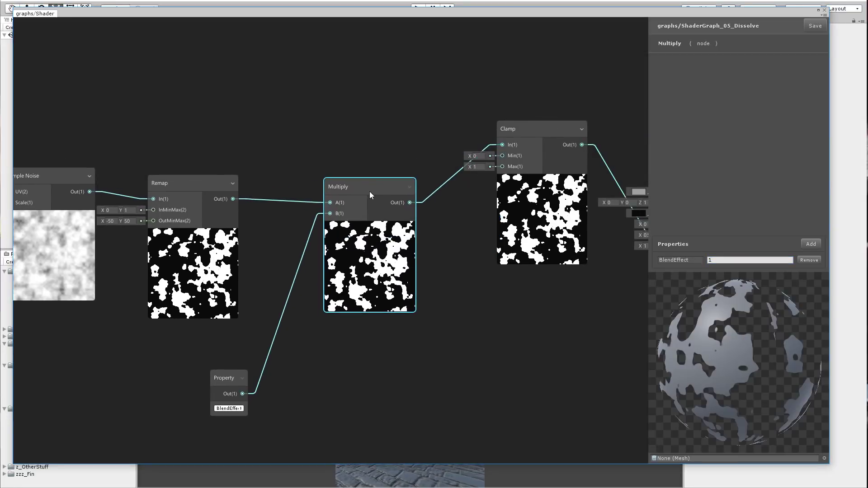
{"action": "left_click", "coordinate": [730, 261]}
Step: Widen the gap between the Multiply and Clamp nodes and rotate the preview sphere
{"action": "middle_click_drag", "start_coordinate": [612, 319], "coordinate": [491, 314]}
{"action": "middle_click_drag", "start_coordinate": [267, 163], "coordinate": [533, 135]}
{"action": "left_click_drag", "start_coordinate": [186, 78], "coordinate": [509, 362]}
{"action": "left_click_drag", "start_coordinate": [510, 156], "coordinate": [289, 143]}
{"action": "middle_click_drag", "start_coordinate": [499, 207], "coordinate": [313, 218]}
{"action": "left_click_drag", "start_coordinate": [511, 105], "coordinate": [428, 113]}
{"action": "middle_click_drag", "start_coordinate": [506, 287], "coordinate": [497, 299]}
{"action": "left_click", "coordinate": [497, 298]}
{"action": "left_click_drag", "start_coordinate": [744, 348], "coordinate": [715, 336]}
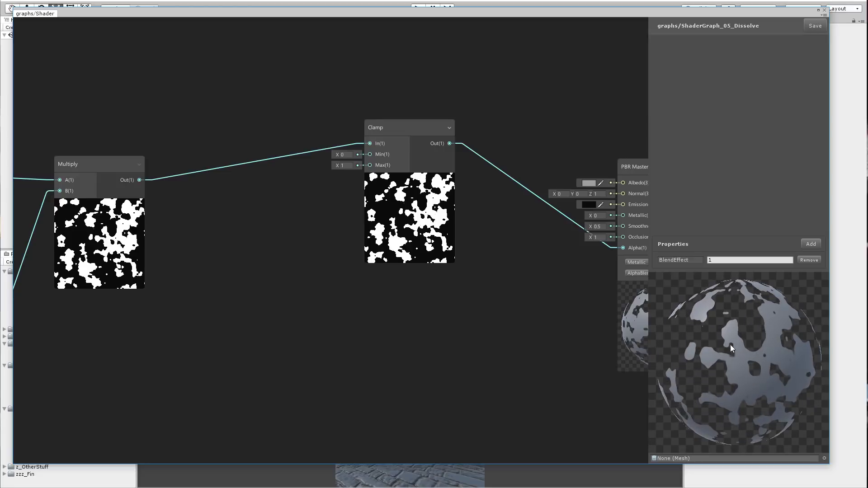
Step: Test BlendEffect at .2, .01 and .05 against the preview, and set it back to 1
{"action": "middle_click_drag", "start_coordinate": [130, 316], "coordinate": [384, 283]}
{"action": "left_click", "coordinate": [717, 259]}
{"action": "type", "text": ".2"}
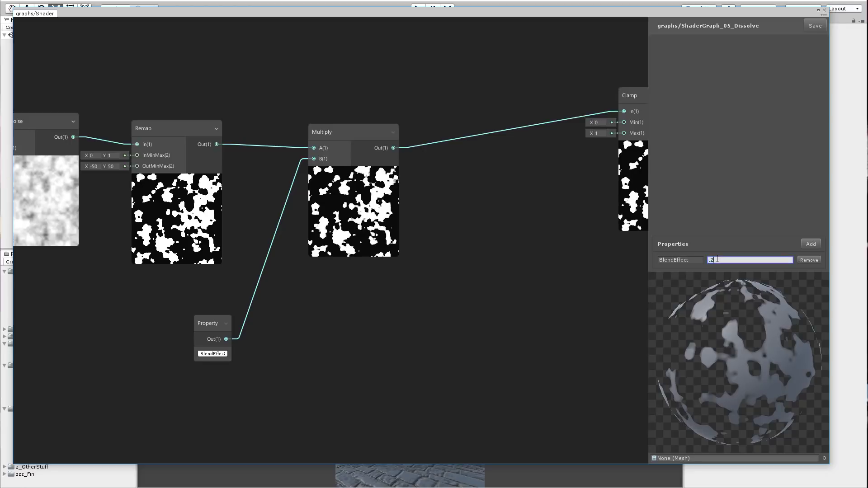
{"action": "key", "text": "BackSpace"}
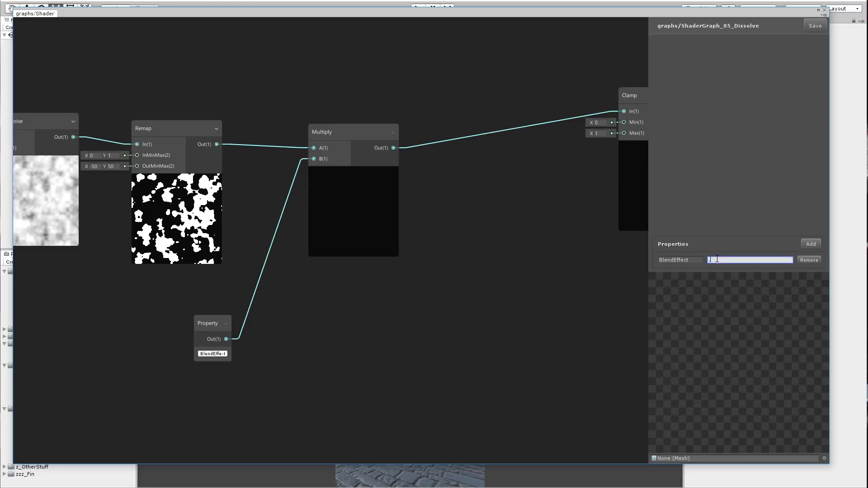
{"action": "type", "text": "01"}
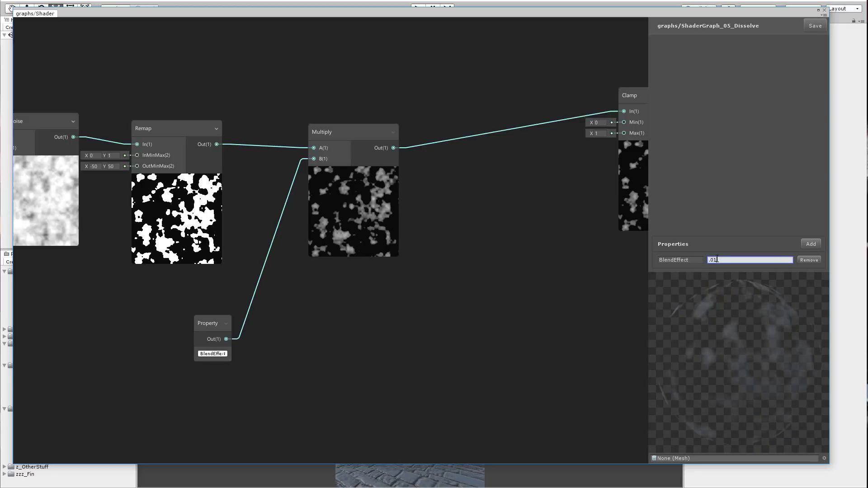
{"action": "key", "text": "BackSpace"}
{"action": "type", "text": "5"}
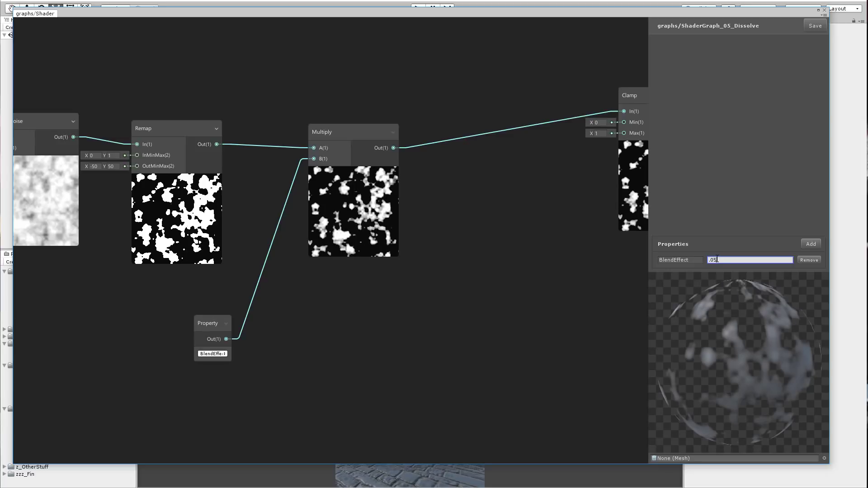
{"action": "key", "text": "BackSpace"}
{"action": "key", "text": "BackSpace"}
{"action": "key", "text": "BackSpace"}
{"action": "type", "text": "1"}
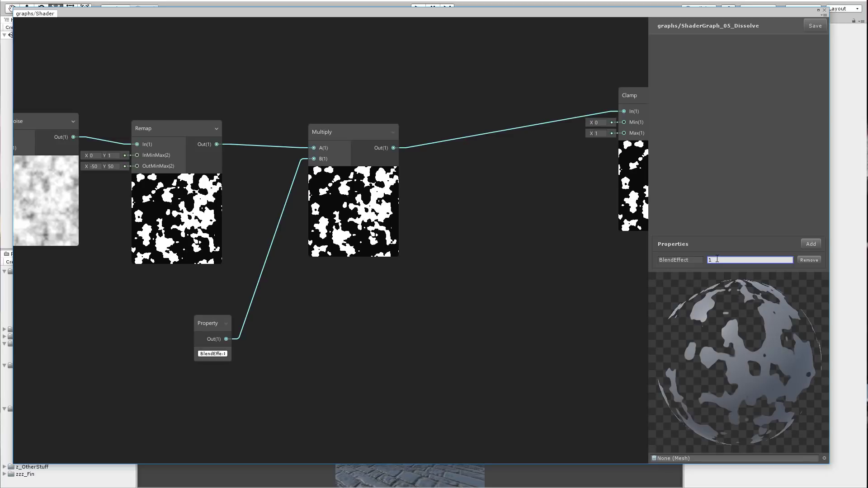
Step: Create an Add node and place it between the Multiply and Clamp nodes
{"action": "key", "text": "space"}
{"action": "type", "text": "add"}
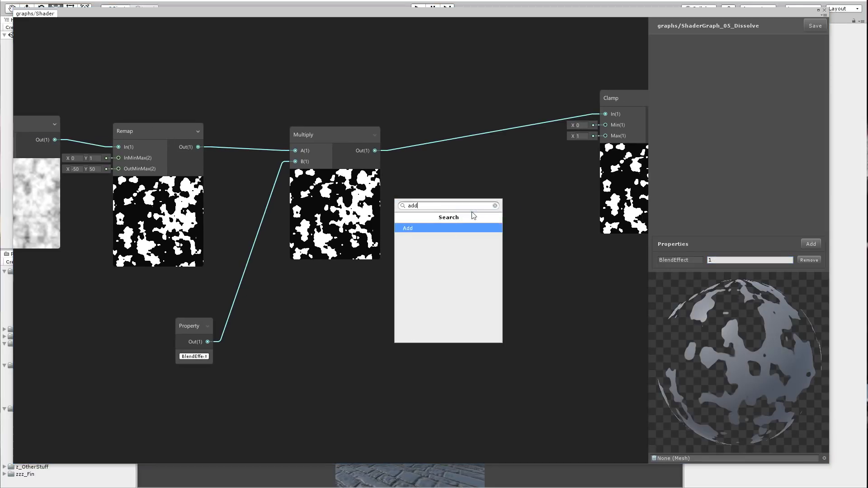
{"action": "key", "text": "Return"}
{"action": "left_click_drag", "start_coordinate": [492, 215], "coordinate": [501, 134]}
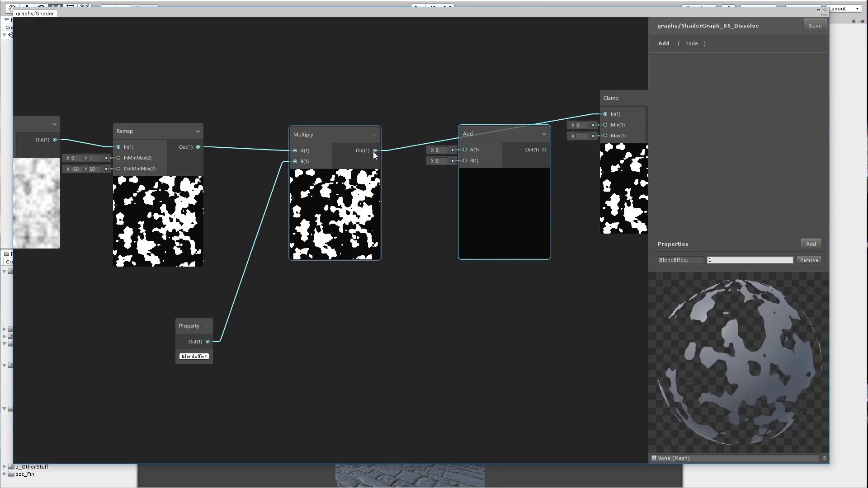
Step: Delete the Multiply and BlendEffect Property nodes, and connect Remap's output to the Add node's A input
{"action": "left_click_drag", "start_coordinate": [280, 88], "coordinate": [403, 304]}
{"action": "left_click", "coordinate": [207, 334], "text": "shift"}
{"action": "key", "text": "Delete"}
{"action": "left_click_drag", "start_coordinate": [498, 140], "coordinate": [435, 140]}
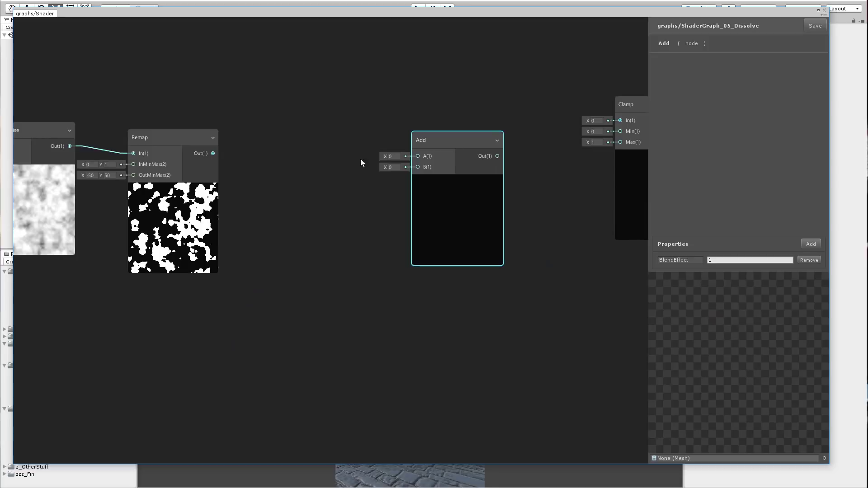
{"action": "left_click_drag", "start_coordinate": [213, 153], "coordinate": [435, 128]}
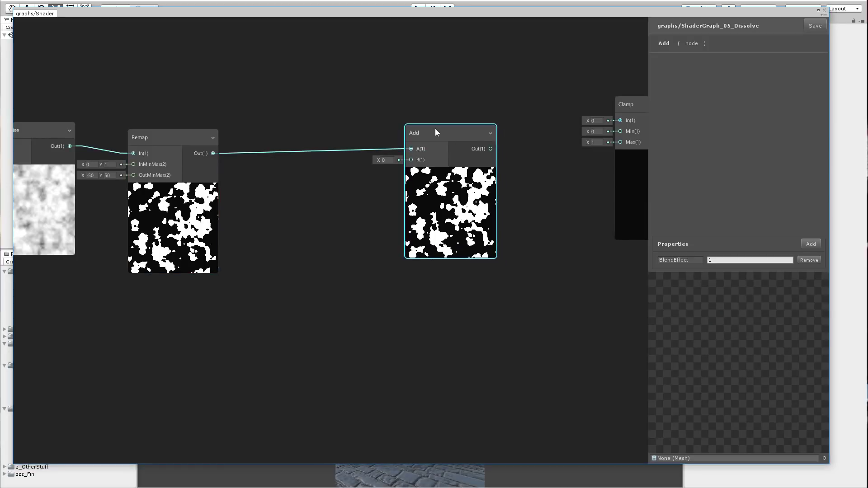
Step: Create a BlendEffect Property node below the Remap node and connect its output to the Add node's B input
{"action": "right_click", "coordinate": [285, 244]}
{"action": "left_click", "coordinate": [312, 249]}
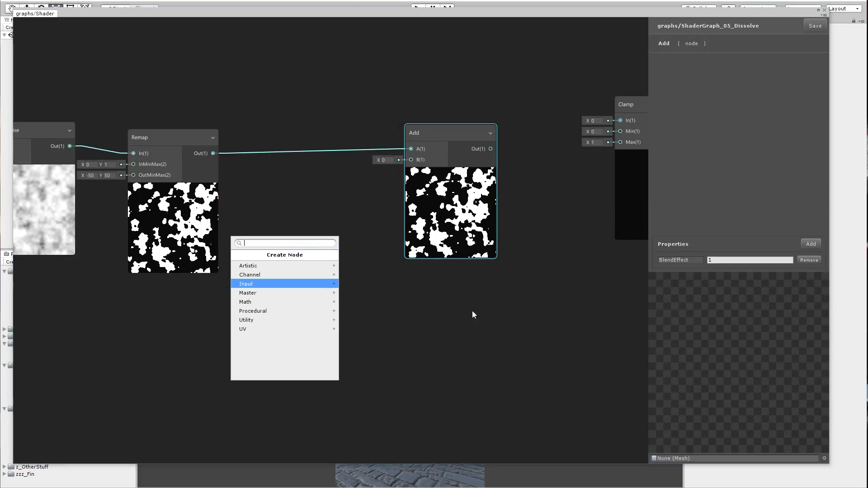
{"action": "type", "text": "prop"}
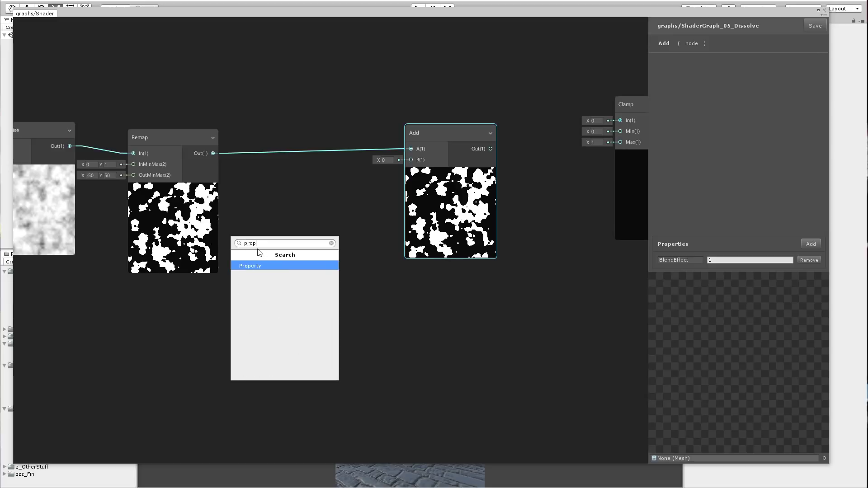
{"action": "key", "text": "Return"}
{"action": "left_click", "coordinate": [306, 268]}
{"action": "left_click", "coordinate": [310, 277]}
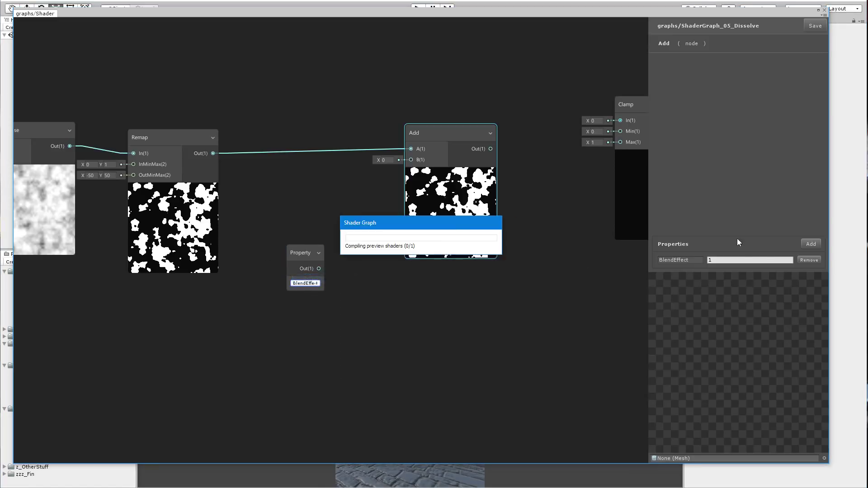
{"action": "left_click_drag", "start_coordinate": [318, 268], "coordinate": [411, 160]}
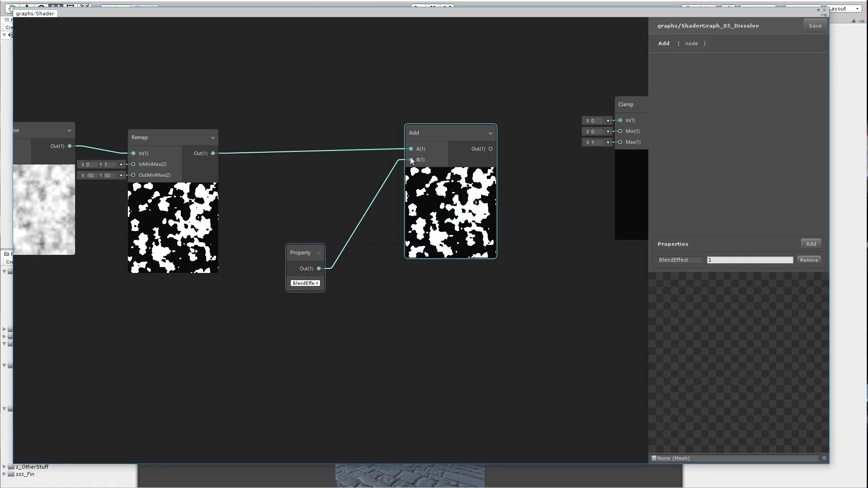
Step: Test BlendEffect at 2, 5, 50 and 20 against the Add node's preview
{"action": "left_click", "coordinate": [735, 259]}
{"action": "type", "text": "0"}
{"action": "type", "text": "2"}
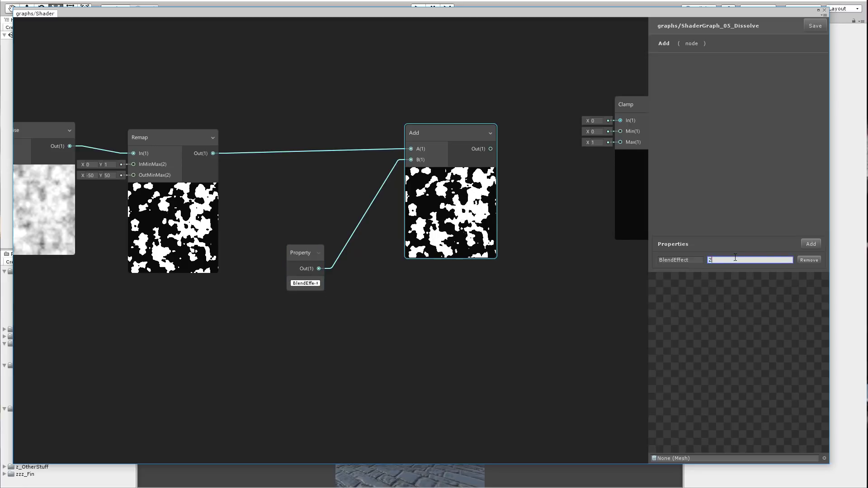
{"action": "type", "text": "5"}
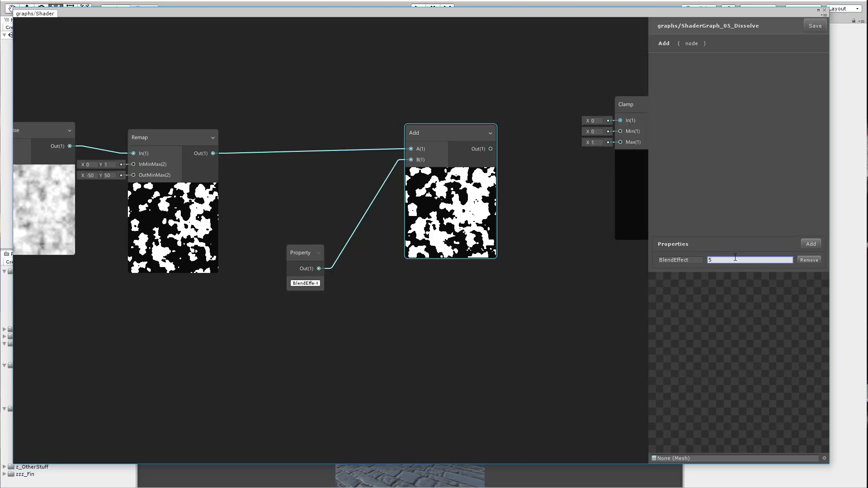
{"action": "type", "text": "40"}
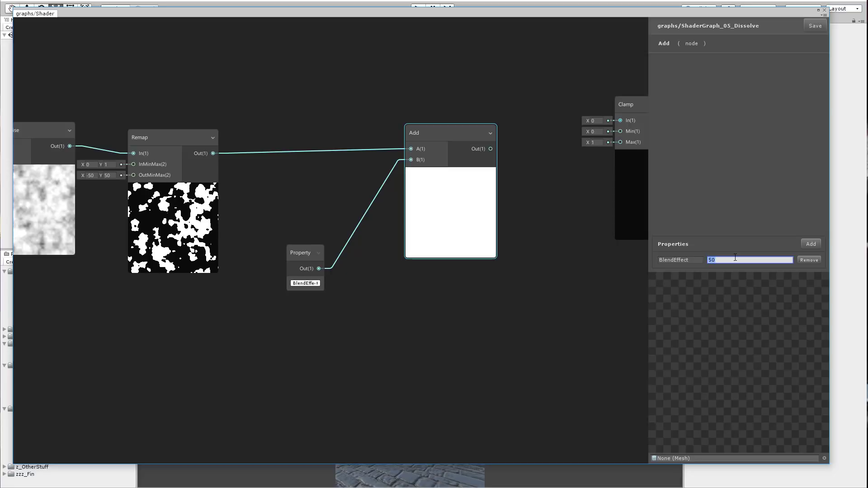
{"action": "type", "text": "20"}
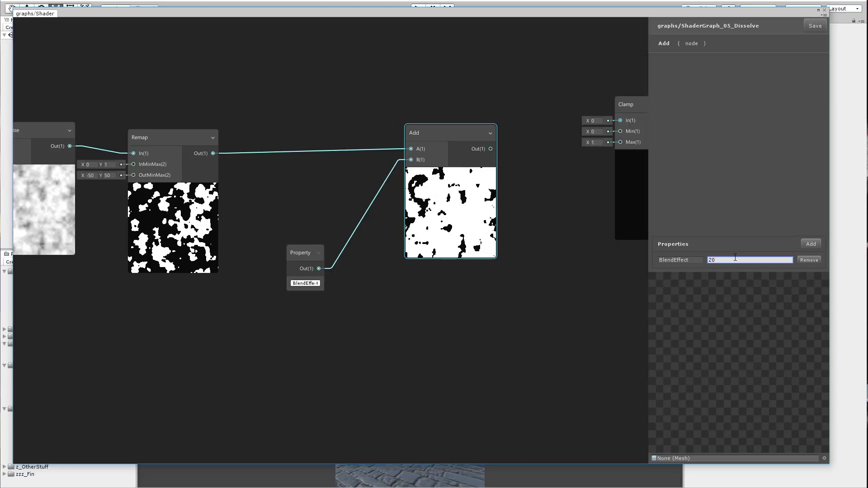
Step: Test BlendEffect at -30, -50, 25 and 30 against the Add node's preview, and set it back to 1
{"action": "middle_click_drag", "start_coordinate": [101, 178], "coordinate": [114, 181]}
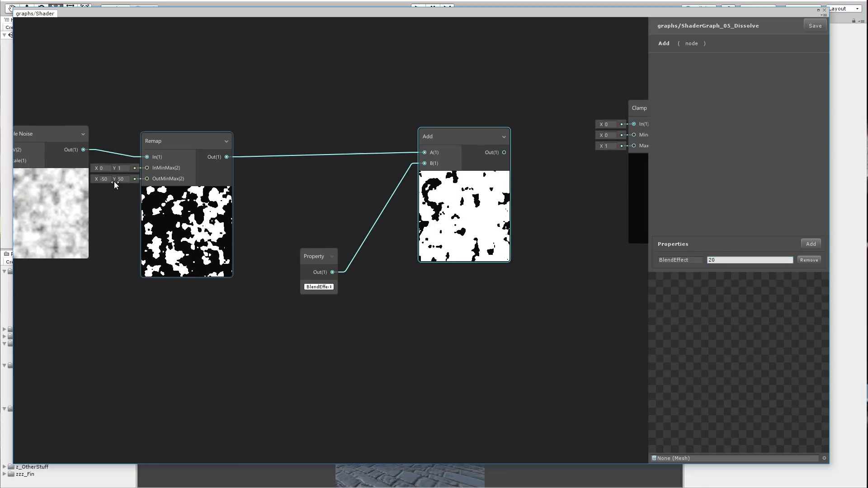
{"action": "left_click", "coordinate": [130, 179]}
{"action": "left_click", "coordinate": [314, 259]}
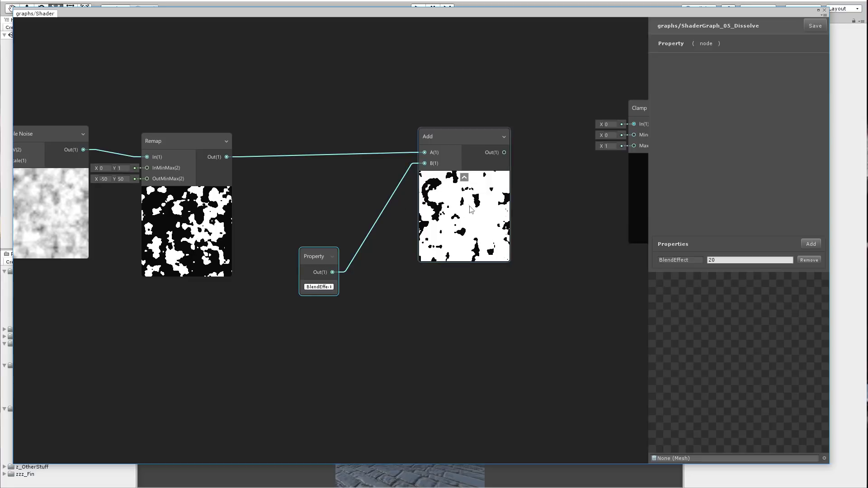
{"action": "left_click", "coordinate": [722, 260]}
{"action": "type", "text": "-30"}
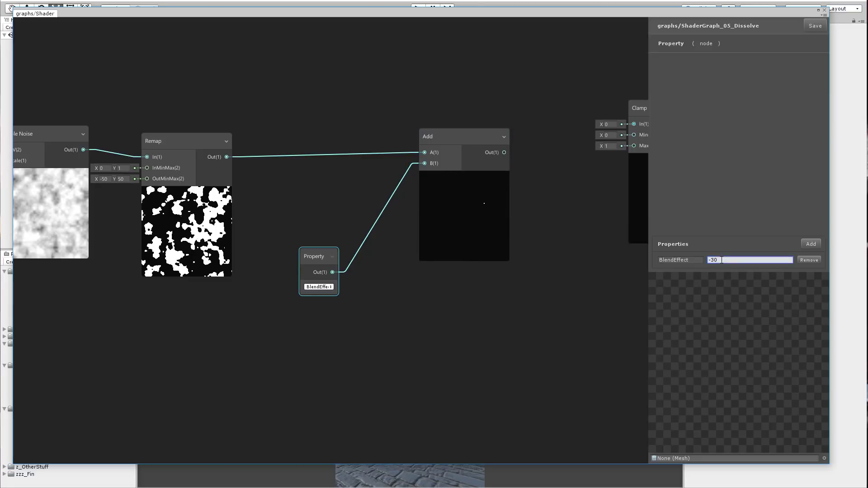
{"action": "key", "text": "ctrl+a"}
{"action": "type", "text": "-50"}
{"action": "key", "text": "BackSpace"}
{"action": "key", "text": "BackSpace"}
{"action": "key", "text": "BackSpace"}
{"action": "type", "text": "25"}
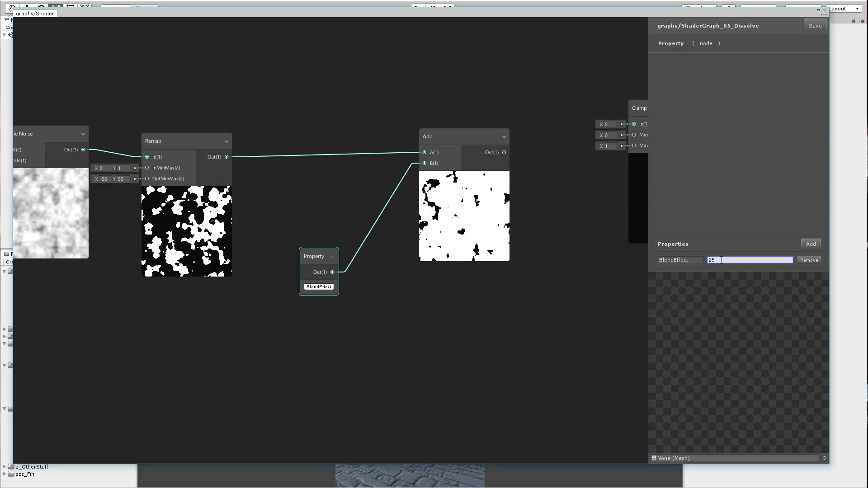
{"action": "key", "text": "BackSpace"}
{"action": "key", "text": "BackSpace"}
{"action": "type", "text": "30"}
{"action": "key", "text": "BackSpace"}
{"action": "key", "text": "BackSpace"}
{"action": "type", "text": "1"}
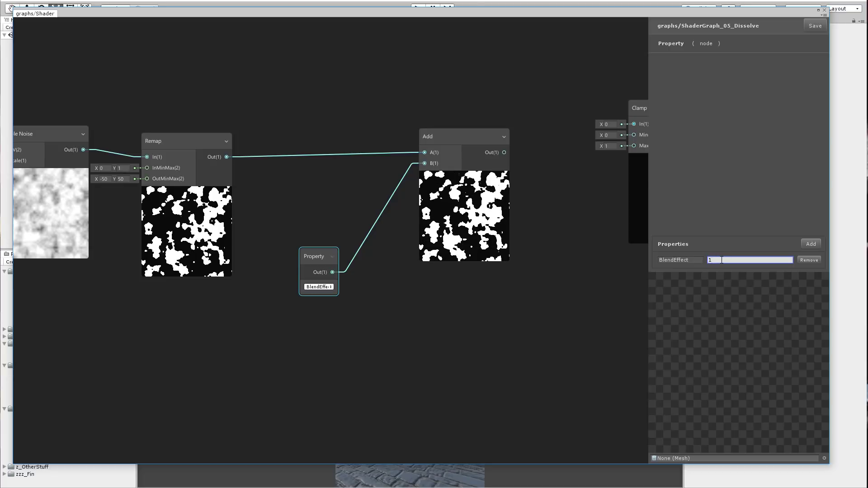
Step: Create a second Remap node below the Add node and connect the BlendEffect Property's output to its In input
{"action": "left_click_drag", "start_coordinate": [457, 143], "coordinate": [475, 145]}
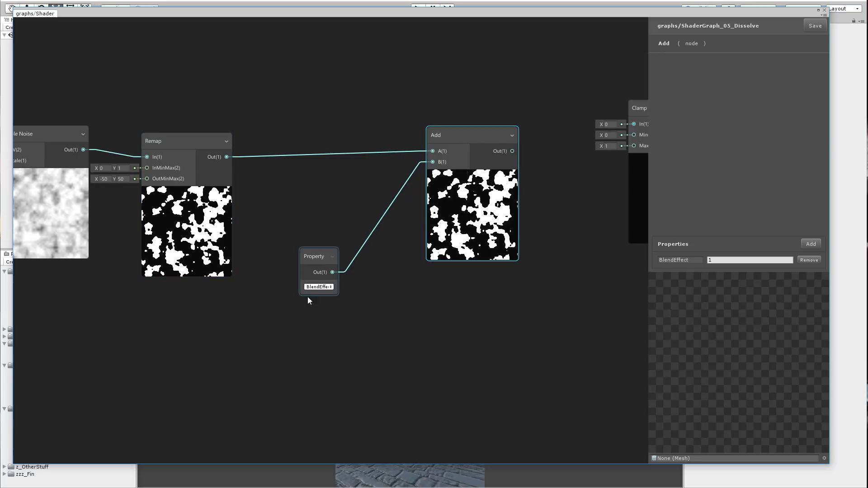
{"action": "right_click", "coordinate": [426, 310]}
{"action": "left_click", "coordinate": [435, 313]}
{"action": "type", "text": "rem"}
{"action": "key", "text": "Return"}
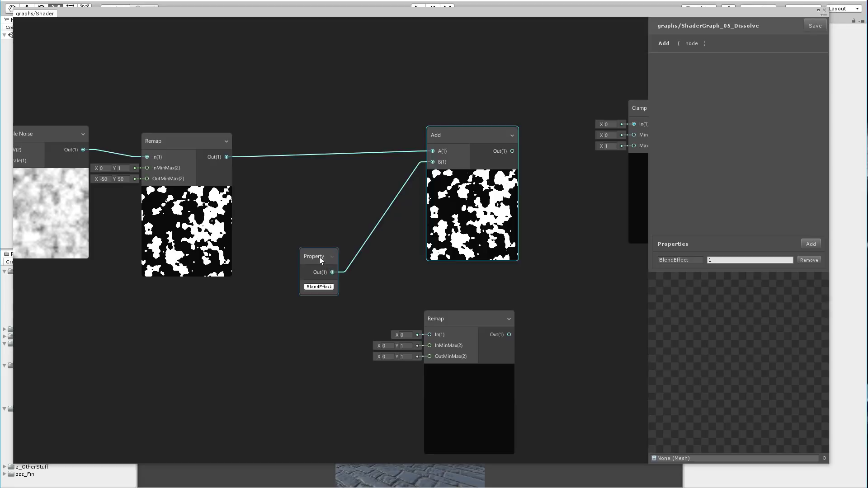
{"action": "left_click_drag", "start_coordinate": [319, 257], "coordinate": [300, 257]}
{"action": "left_click_drag", "start_coordinate": [452, 311], "coordinate": [429, 297]}
{"action": "left_click_drag", "start_coordinate": [314, 272], "coordinate": [407, 322]}
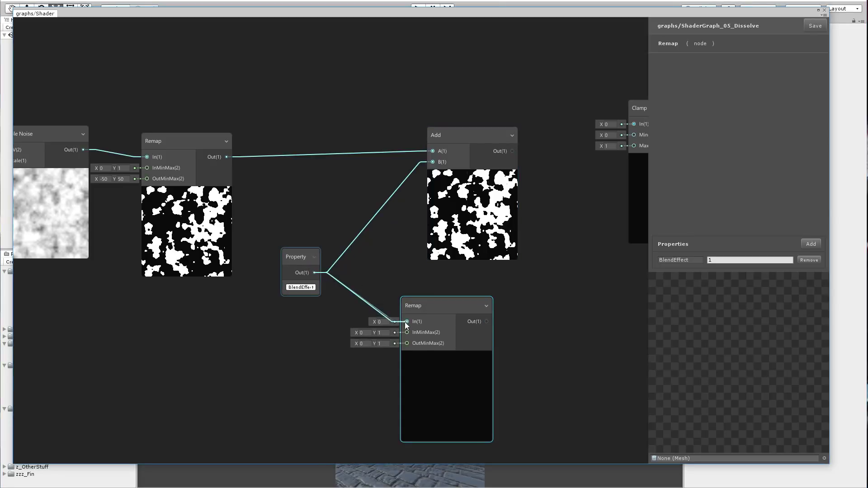
Step: Set the second Remap node's InMinMax to -50 and 50
{"action": "left_click", "coordinate": [362, 333]}
{"action": "type", "text": "-50"}
{"action": "key", "text": "Tab"}
{"action": "type", "text": "50"}
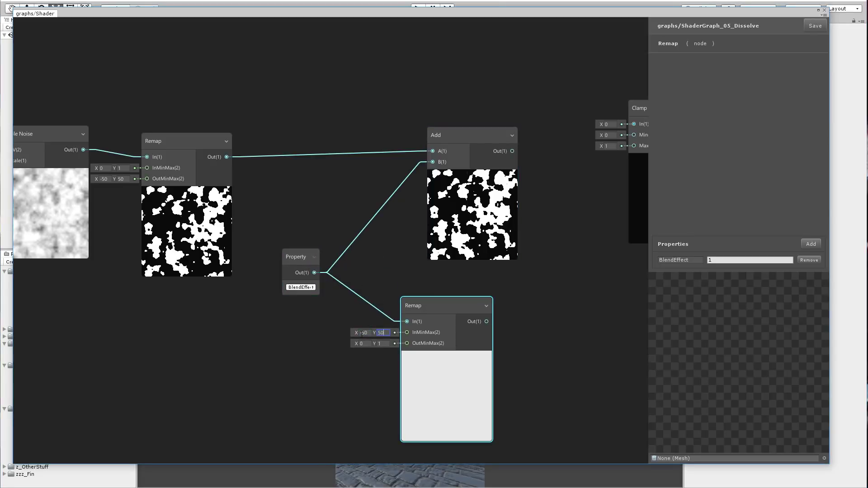
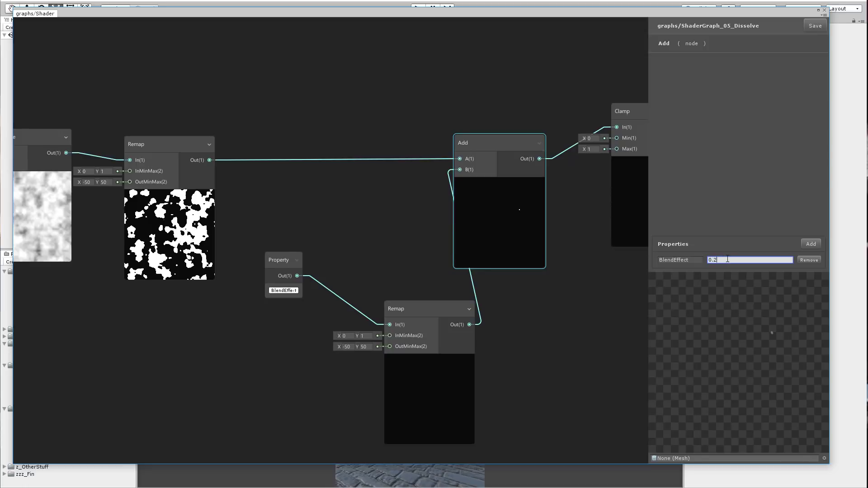
Step: Test BlendEffect at 0.4, 0.5 and 0.6 against the sphere preview
{"action": "key", "text": "BackSpace"}
{"action": "type", "text": "4"}
{"action": "key", "text": "BackSpace"}
{"action": "type", "text": "5"}
{"action": "key", "text": "BackSpace"}
{"action": "type", "text": "6"}
Step: Step BlendEffect from .4 up to .9 in increments of .1 to check the dissolve on the sphere preview
{"action": "key", "text": "BackSpace"}
{"action": "key", "text": "BackSpace"}
{"action": "type", "text": "4"}
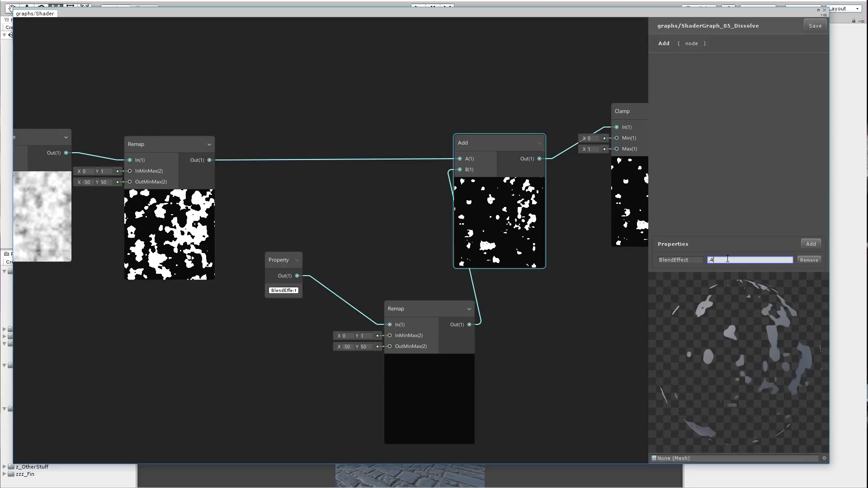
{"action": "key", "text": "BackSpace"}
{"action": "type", "text": "5"}
{"action": "key", "text": "BackSpace"}
{"action": "type", "text": "6"}
{"action": "key", "text": "BackSpace"}
{"action": "type", "text": "7"}
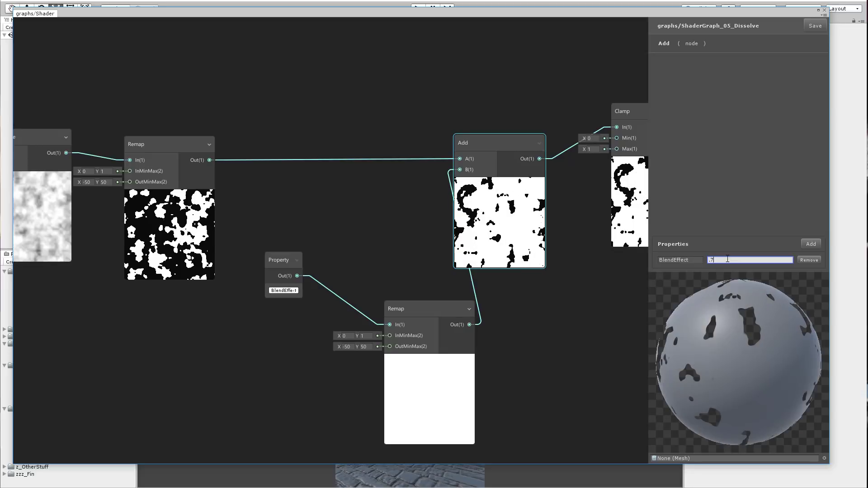
{"action": "key", "text": "BackSpace"}
{"action": "type", "text": "8"}
{"action": "key", "text": "BackSpace"}
{"action": "type", "text": "9"}
Step: Try BlendEffect at .1, and set it to 1
{"action": "key", "text": "BackSpace"}
{"action": "type", "text": "1"}
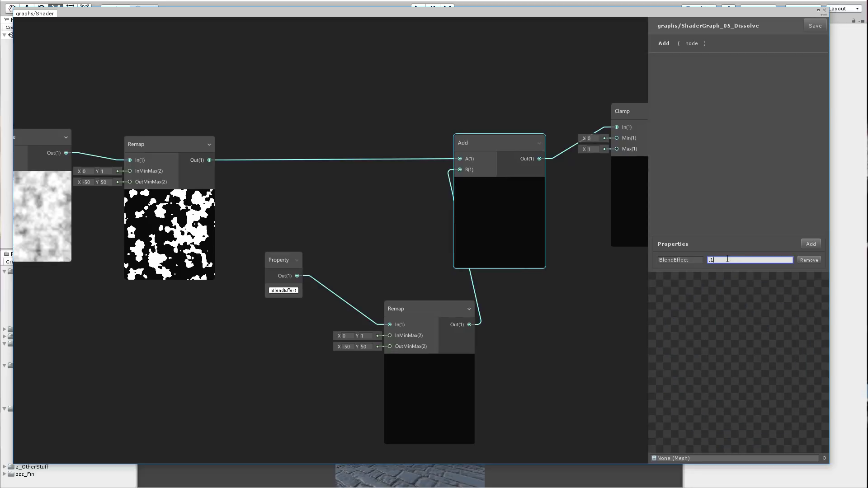
{"action": "key", "text": "BackSpace"}
{"action": "key", "text": "BackSpace"}
{"action": "type", "text": "1"}
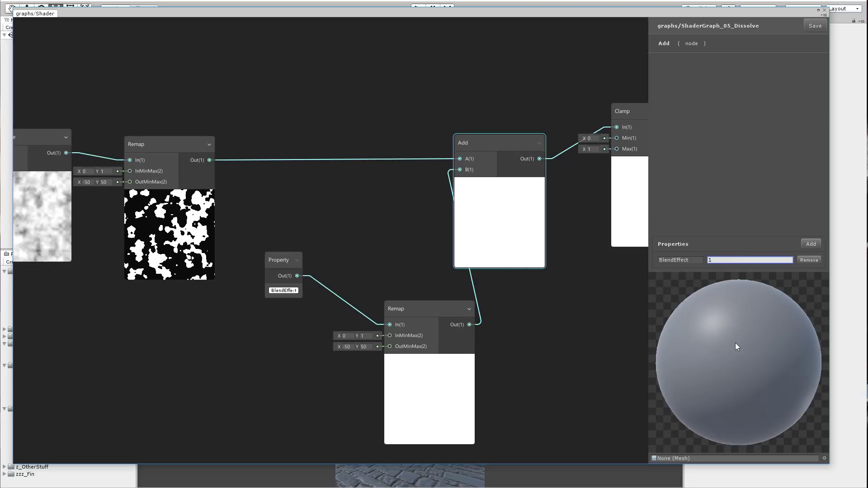
Step: Save the dissolve graph and move its window down to uncover the sphere in the Scene view
{"action": "left_click", "coordinate": [814, 28]}
{"action": "left_click_drag", "start_coordinate": [713, 13], "coordinate": [640, 337]}
{"action": "left_click", "coordinate": [490, 215]}
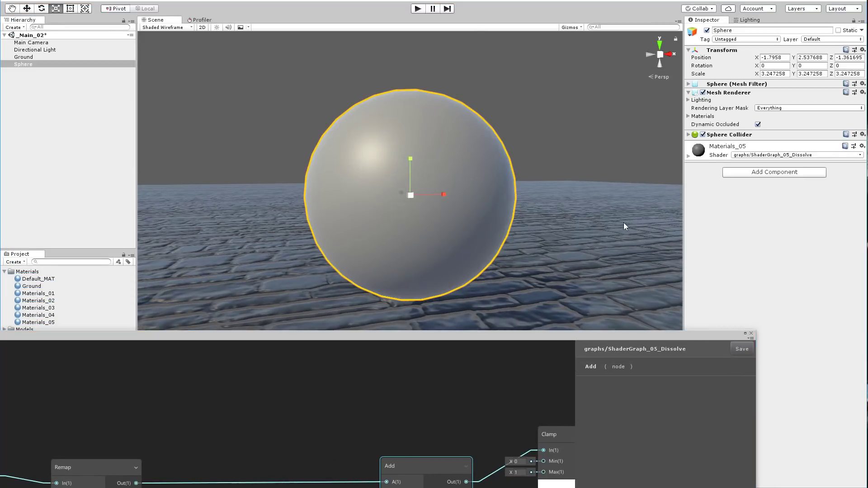
Step: Expand the sphere's Materials_05 settings, test its BlendEffect at 0.4 in the scene, and return it to 1
{"action": "left_click", "coordinate": [735, 145]}
{"action": "left_click_drag", "start_coordinate": [796, 167], "coordinate": [794, 165], "text": "alt"}
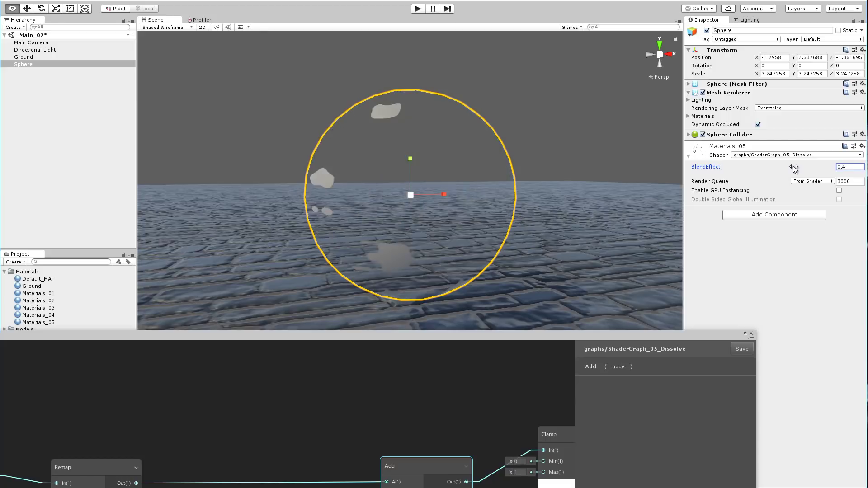
{"action": "left_click_drag", "start_coordinate": [792, 166], "coordinate": [798, 167]}
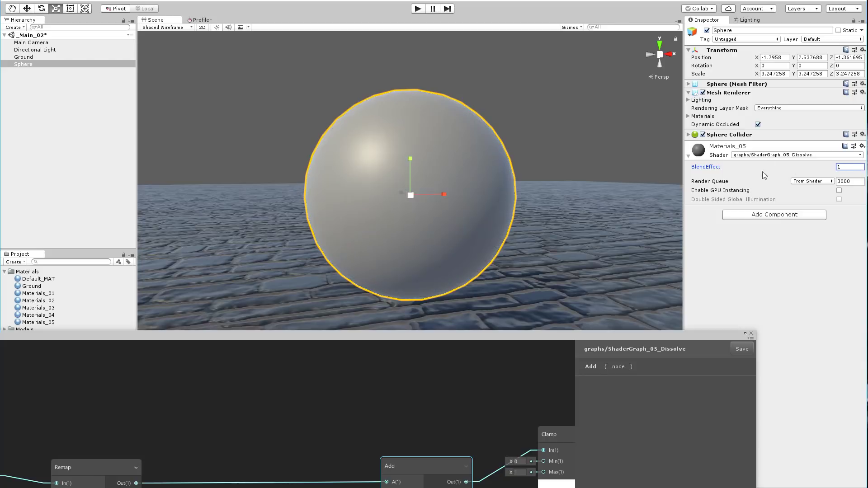
Step: Move the graph window back up and spread out the Add, second Remap and BlendEffect Property nodes
{"action": "left_click_drag", "start_coordinate": [490, 335], "coordinate": [537, 21]}
{"action": "middle_click_drag", "start_coordinate": [335, 288], "coordinate": [278, 249]}
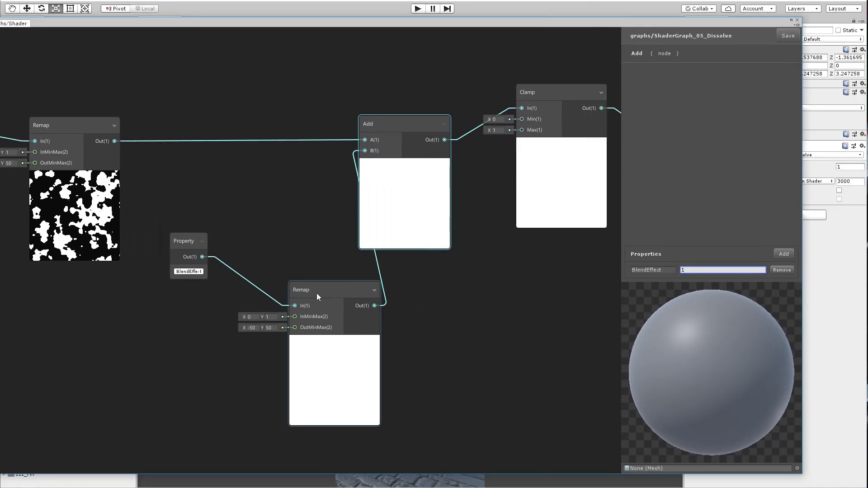
{"action": "left_click_drag", "start_coordinate": [321, 294], "coordinate": [306, 292]}
{"action": "left_click_drag", "start_coordinate": [417, 120], "coordinate": [425, 130]}
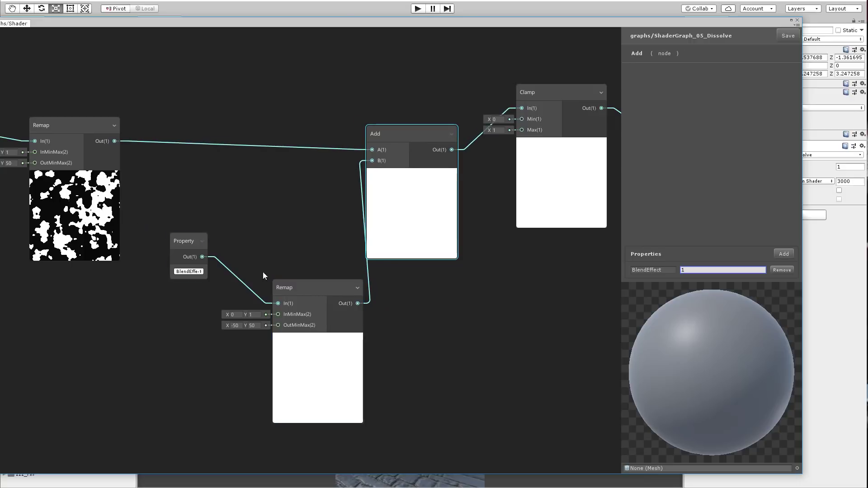
{"action": "left_click_drag", "start_coordinate": [193, 248], "coordinate": [171, 324]}
{"action": "left_click_drag", "start_coordinate": [310, 289], "coordinate": [273, 289]}
{"action": "middle_click_drag", "start_coordinate": [305, 238], "coordinate": [373, 219]}
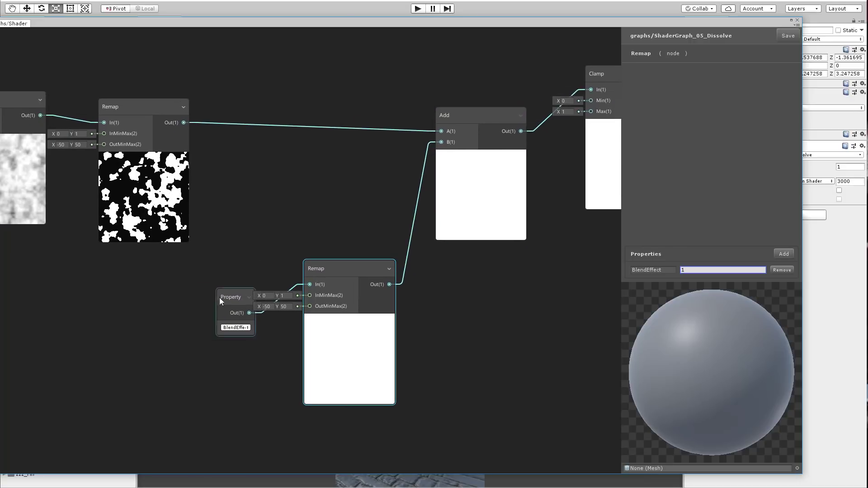
{"action": "left_click_drag", "start_coordinate": [221, 301], "coordinate": [177, 290]}
{"action": "middle_click_drag", "start_coordinate": [133, 276], "coordinate": [164, 258]}
Step: Create a Sine node and connect its output to the second Remap's In input in place of the BlendEffect Property
{"action": "right_click", "coordinate": [91, 340]}
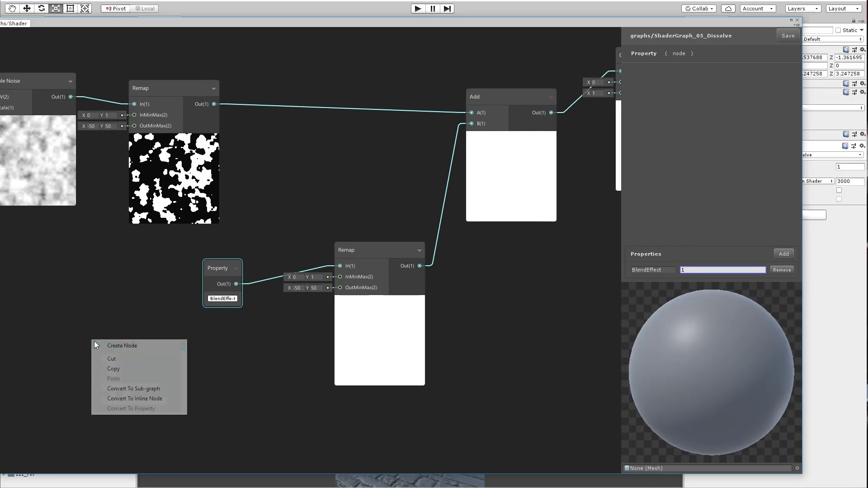
{"action": "left_click", "coordinate": [100, 345]}
{"action": "type", "text": "sine"}
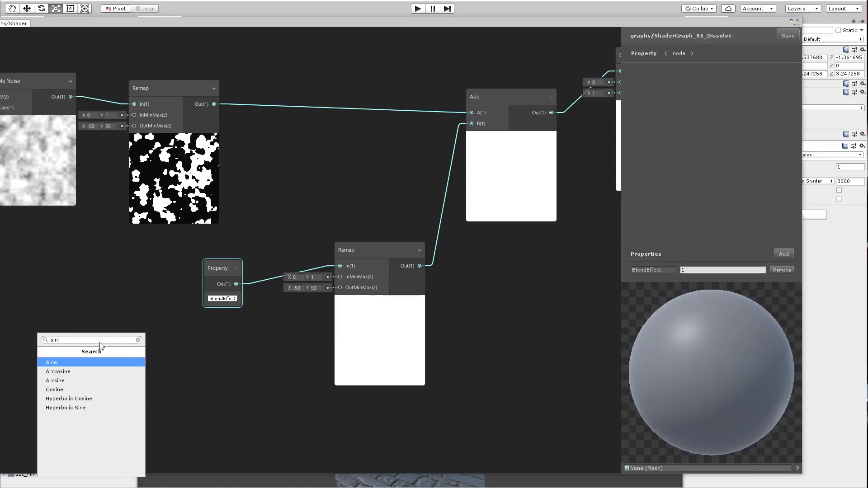
{"action": "key", "text": "Return"}
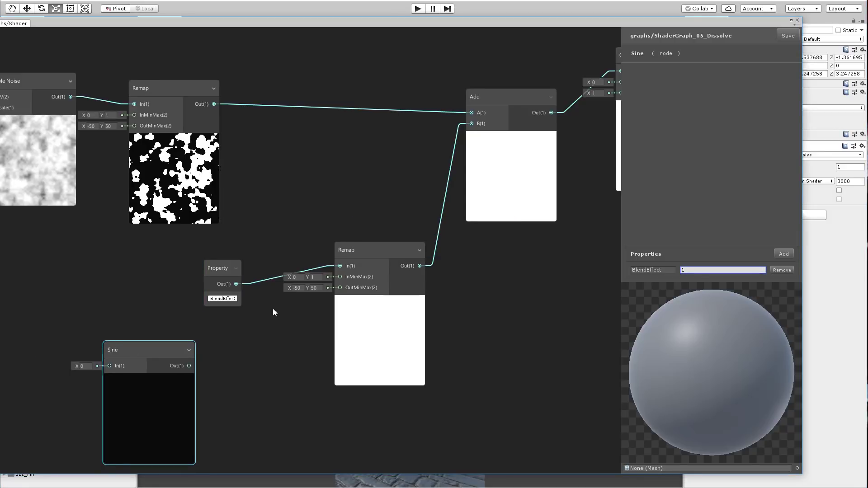
{"action": "middle_click_drag", "start_coordinate": [273, 309], "coordinate": [285, 305]}
{"action": "left_click_drag", "start_coordinate": [201, 362], "coordinate": [352, 262]}
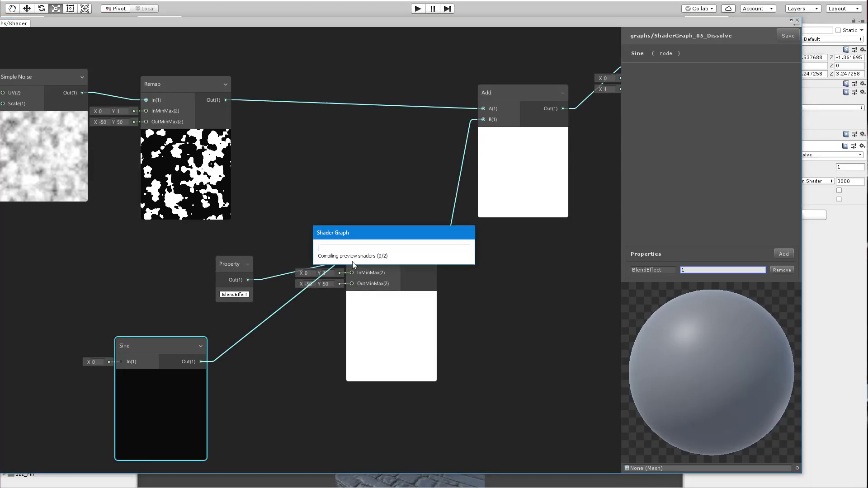
{"action": "left_click_drag", "start_coordinate": [235, 265], "coordinate": [228, 257]}
Step: Create a Time node beside the Sine node and connect its Time output to Sine's In input
{"action": "middle_click_drag", "start_coordinate": [197, 320], "coordinate": [382, 287]}
{"action": "right_click", "coordinate": [151, 312]}
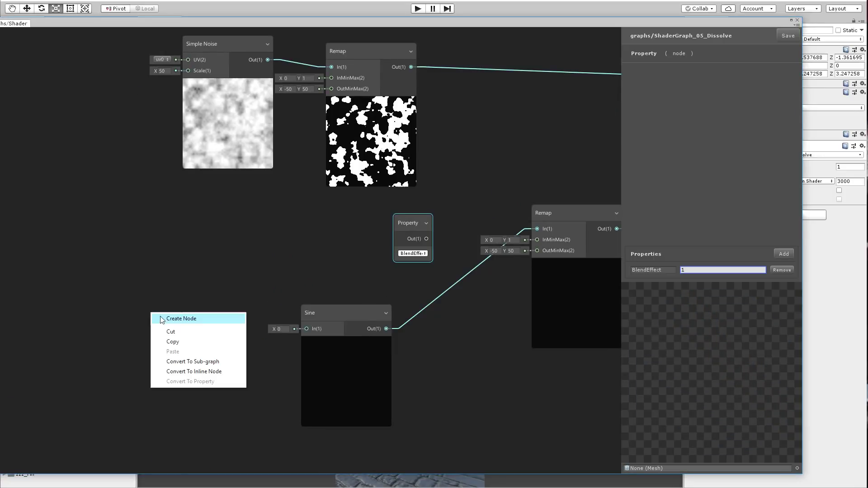
{"action": "left_click", "coordinate": [162, 318]}
{"action": "type", "text": "time"}
{"action": "key", "text": "Return"}
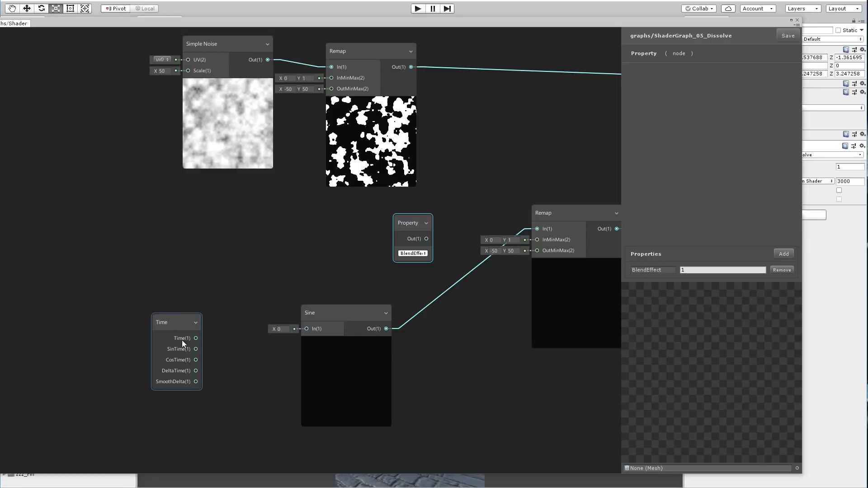
{"action": "left_click_drag", "start_coordinate": [195, 338], "coordinate": [195, 339]}
{"action": "left_click_drag", "start_coordinate": [320, 332], "coordinate": [316, 329]}
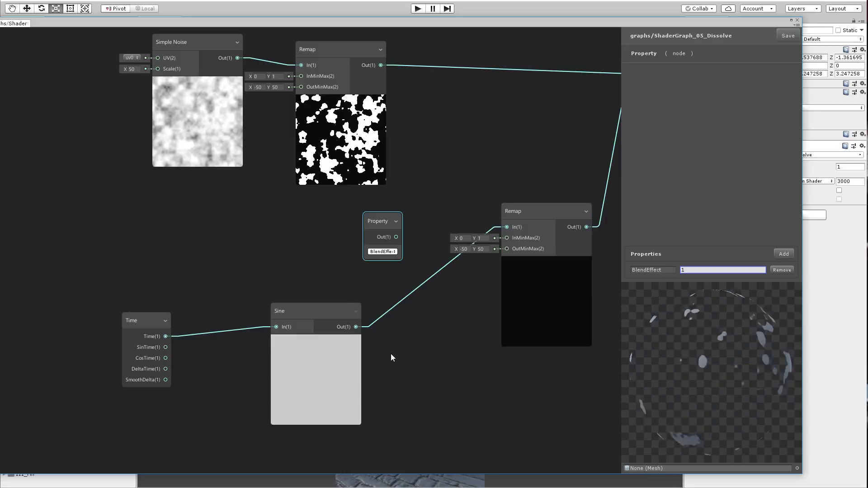
Step: Shift the Time and Sine nodes away from the second Remap and create a third Remap node beside Sine
{"action": "left_click_drag", "start_coordinate": [312, 316], "coordinate": [295, 317]}
{"action": "left_click_drag", "start_coordinate": [151, 320], "coordinate": [121, 311]}
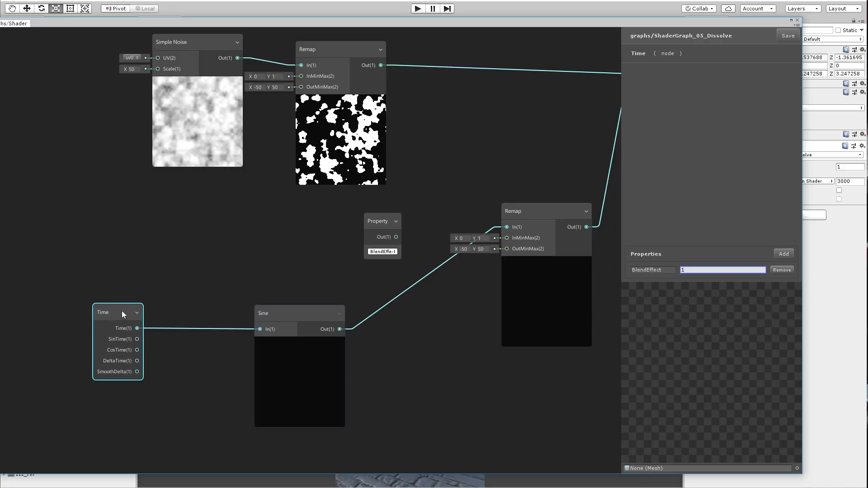
{"action": "left_click_drag", "start_coordinate": [329, 314], "coordinate": [281, 317]}
{"action": "right_click", "coordinate": [417, 346]}
{"action": "left_click", "coordinate": [420, 349]}
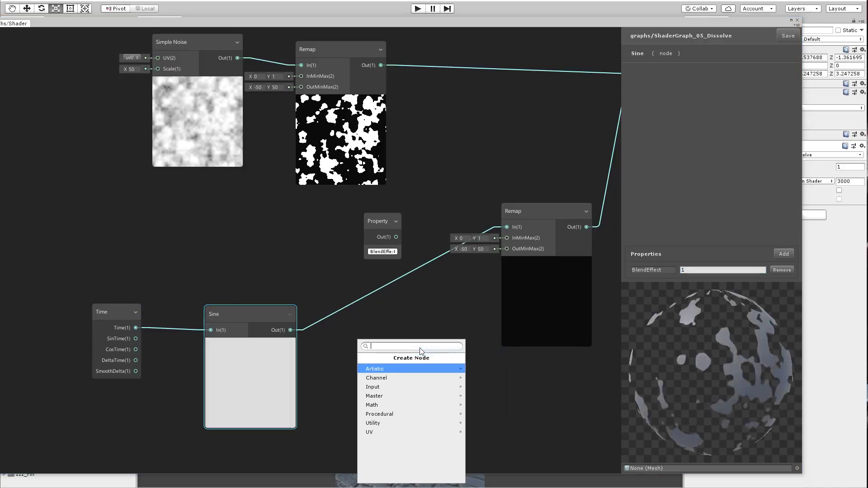
{"action": "type", "text": "remap"}
{"action": "key", "text": "Return"}
{"action": "left_click_drag", "start_coordinate": [424, 350], "coordinate": [384, 339]}
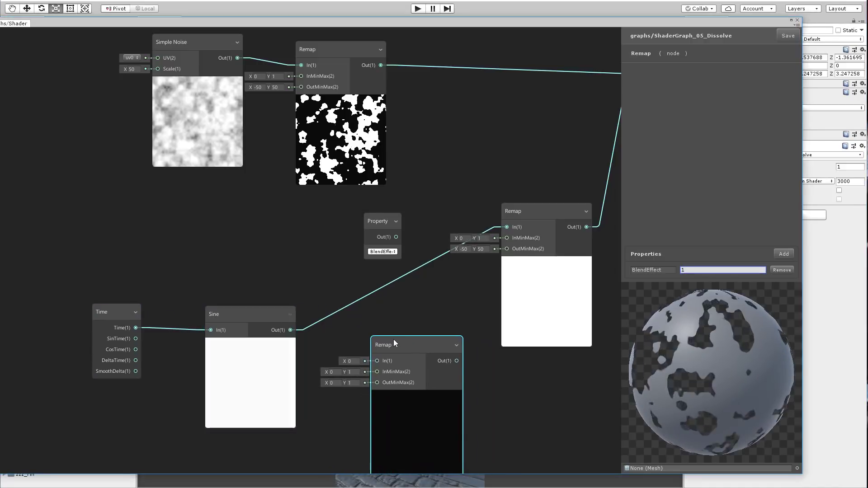
Step: Route Sine's output through the third Remap into the second Remap's In input, and set the third Remap's InMinMax X to -1
{"action": "middle_click_drag", "start_coordinate": [443, 298], "coordinate": [366, 289]}
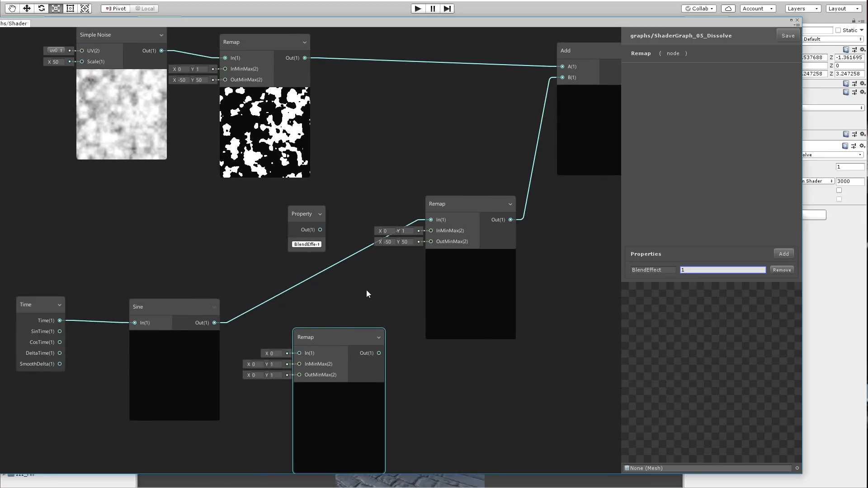
{"action": "left_click_drag", "start_coordinate": [293, 354], "coordinate": [299, 354]}
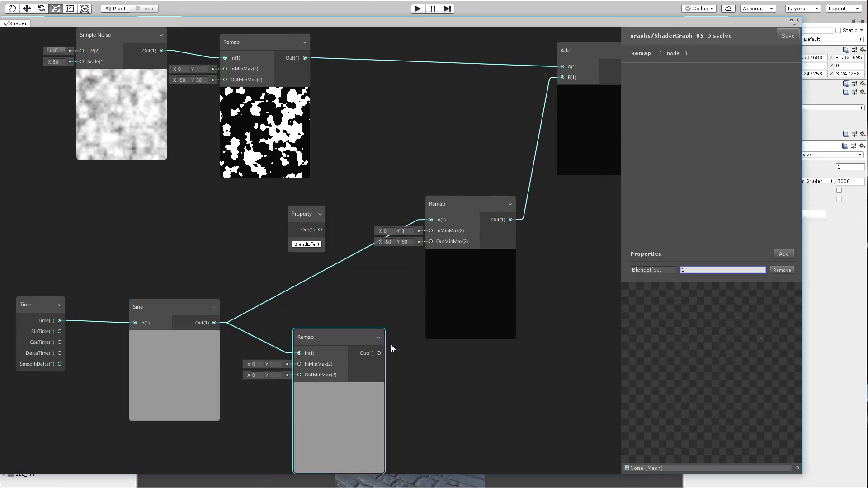
{"action": "left_click_drag", "start_coordinate": [379, 354], "coordinate": [431, 220]}
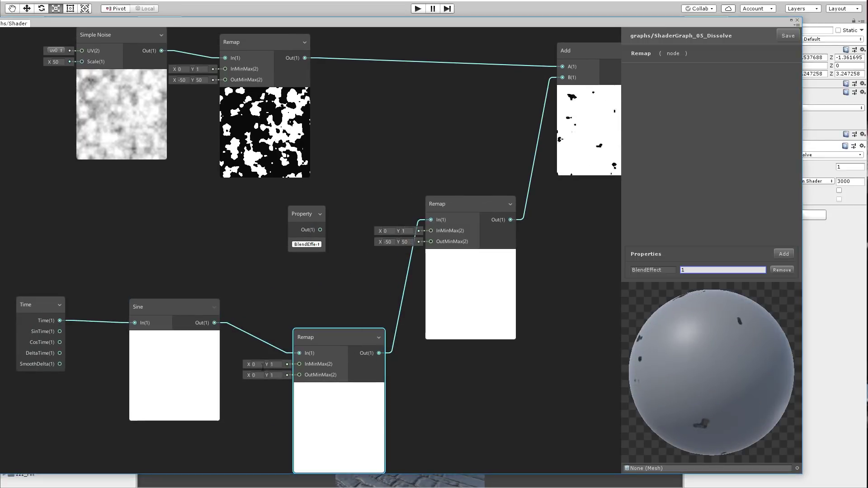
{"action": "left_click", "coordinate": [252, 365]}
{"action": "type", "text": "-1"}
{"action": "key", "text": "Tab"}
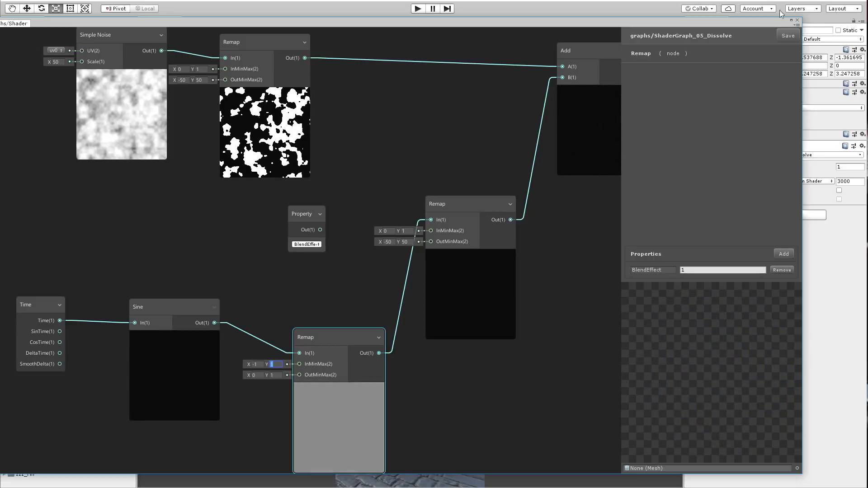
Step: Save the graph and move its window down to examine the pulsing dissolve on the sphere from several angles
{"action": "left_click", "coordinate": [791, 31]}
{"action": "left_click_drag", "start_coordinate": [739, 24], "coordinate": [645, 386]}
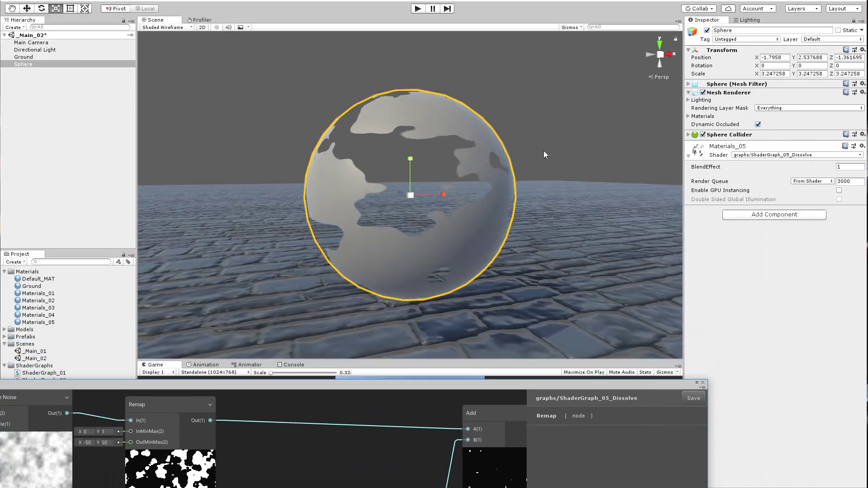
{"action": "left_click_drag", "start_coordinate": [543, 151], "coordinate": [537, 134], "text": "alt"}
{"action": "left_click", "coordinate": [500, 146]}
{"action": "left_click_drag", "start_coordinate": [539, 178], "coordinate": [529, 174], "text": "alt"}
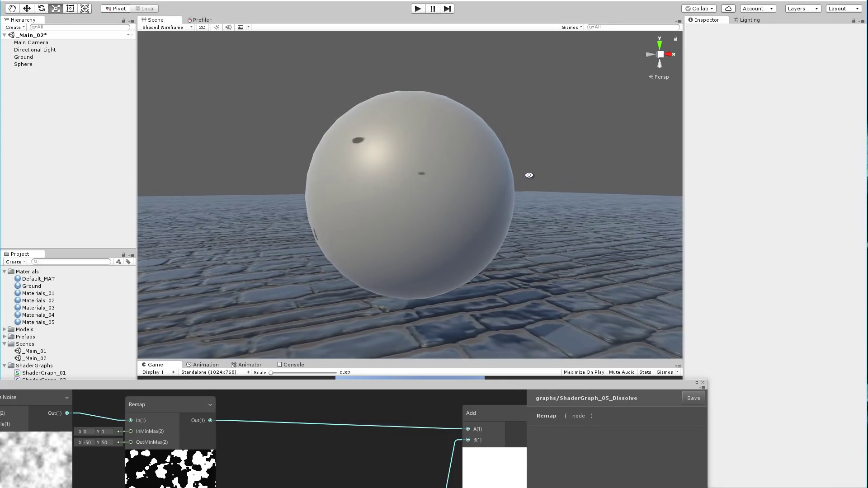
{"action": "right_click_drag", "start_coordinate": [481, 209], "coordinate": [458, 203]}
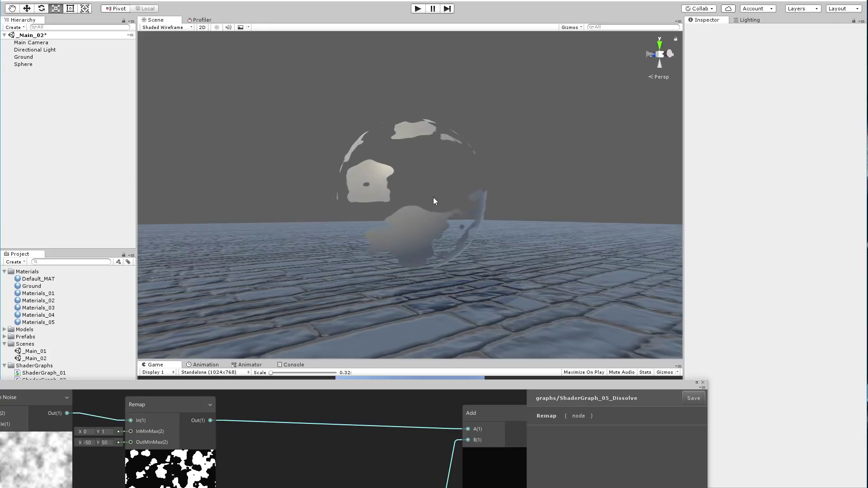
{"action": "left_click", "coordinate": [433, 197]}
{"action": "left_click_drag", "start_coordinate": [434, 197], "coordinate": [492, 222], "text": "alt"}
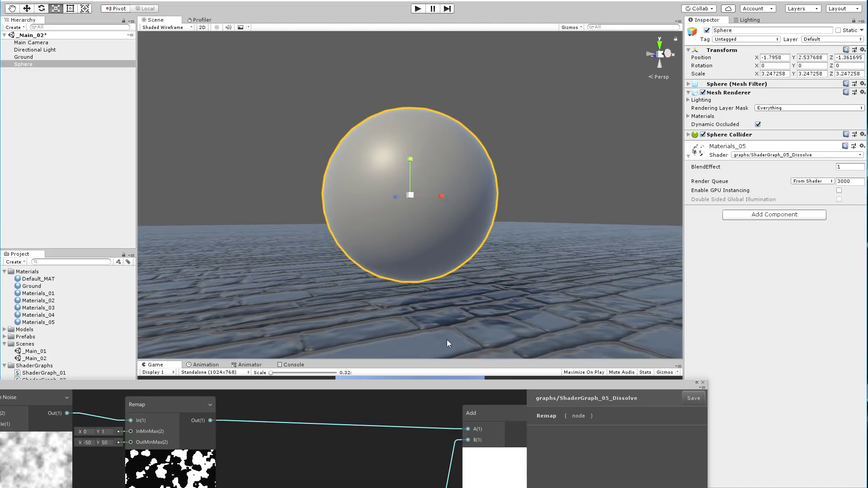
Step: Bring the graph window back up, move the Time node farther from Sine, and add a Float property named PulseSpeed
{"action": "left_click_drag", "start_coordinate": [446, 383], "coordinate": [592, 9]}
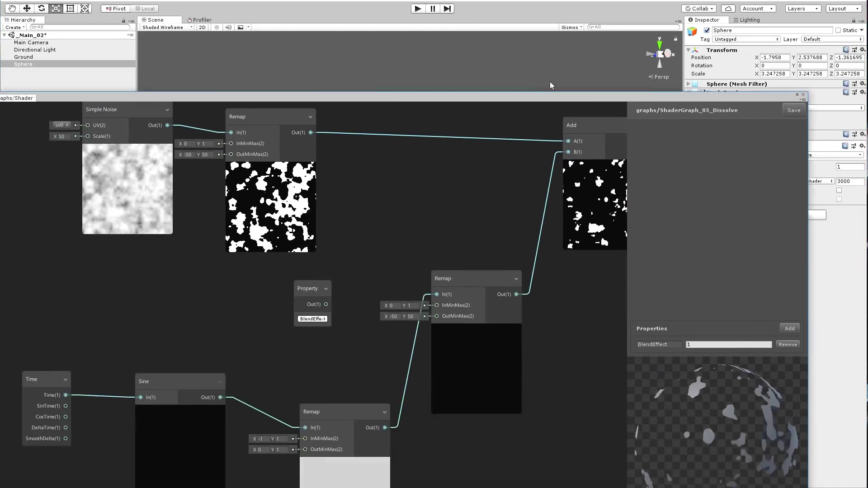
{"action": "middle_click_drag", "start_coordinate": [140, 301], "coordinate": [321, 280]}
{"action": "left_click_drag", "start_coordinate": [276, 273], "coordinate": [207, 265]}
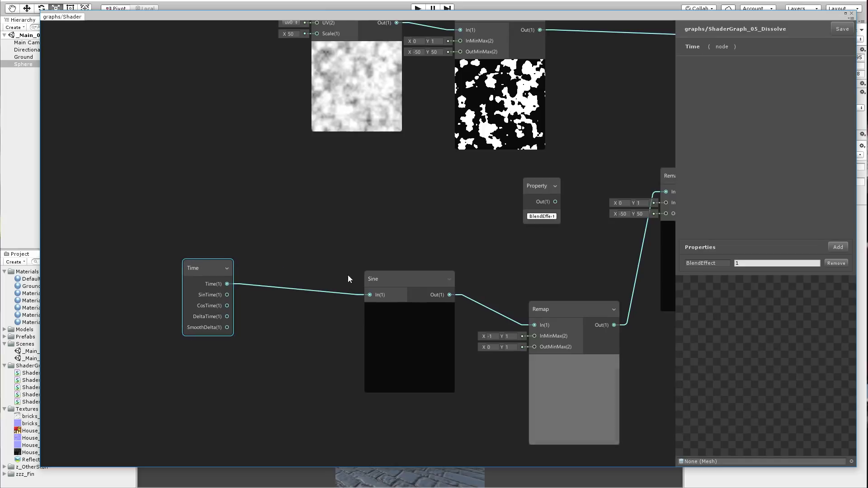
{"action": "left_click", "coordinate": [838, 247]}
{"action": "left_click", "coordinate": [828, 249]}
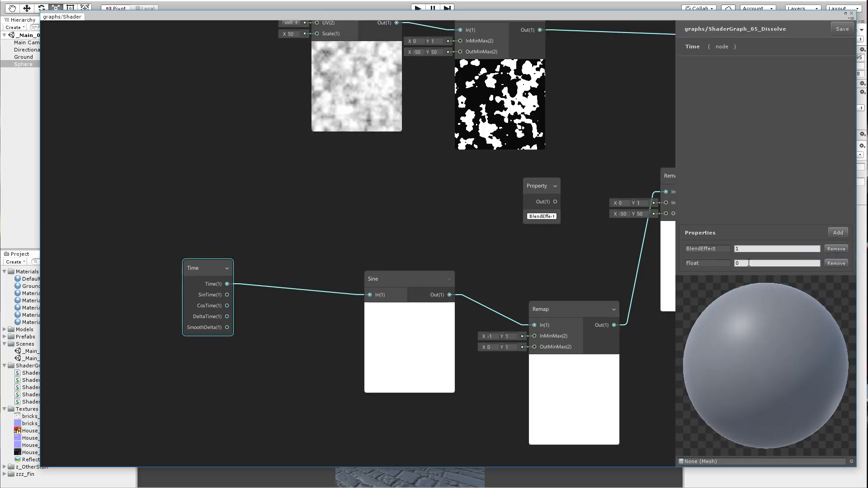
{"action": "type", "text": "Dis"}
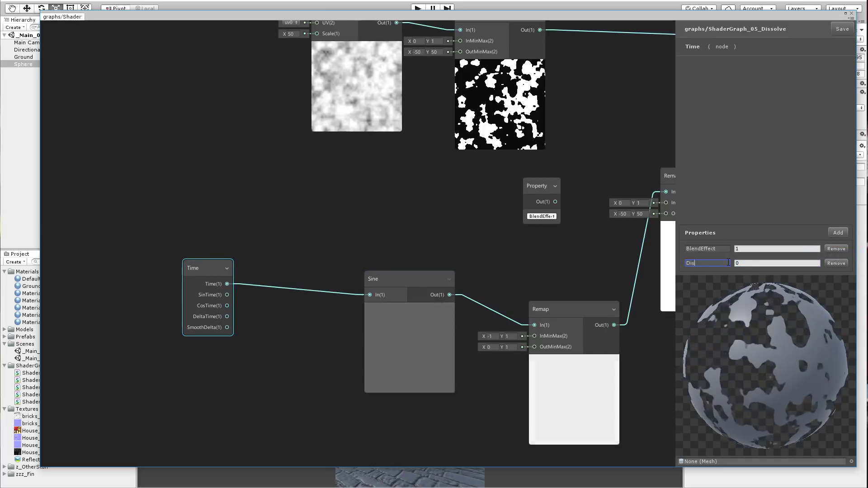
{"action": "type", "text": "solveSpeed"}
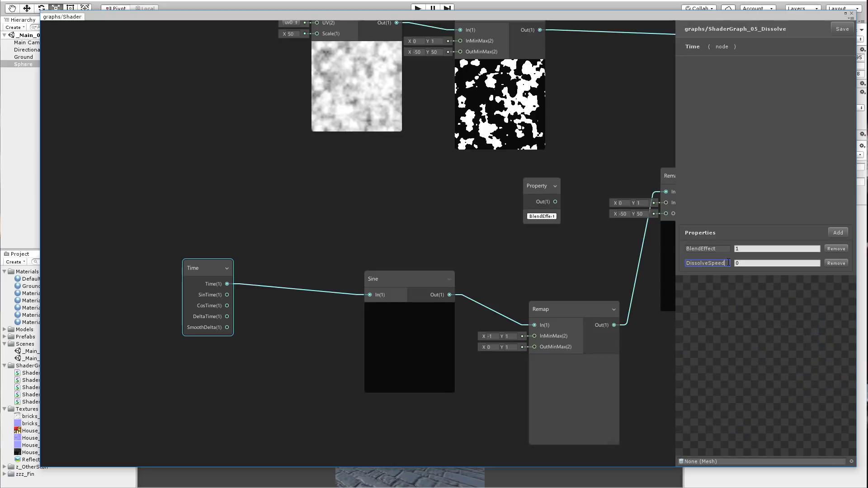
{"action": "double_click", "coordinate": [728, 263]}
{"action": "type", "text": "Pulse"}
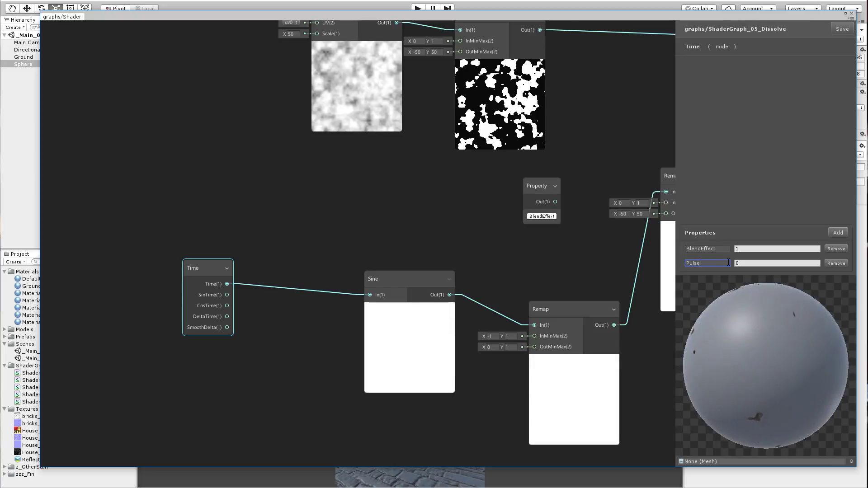
Step: Create a Property node, assign it PulseSpeed, and place it below the Time node
{"action": "right_click", "coordinate": [264, 220]}
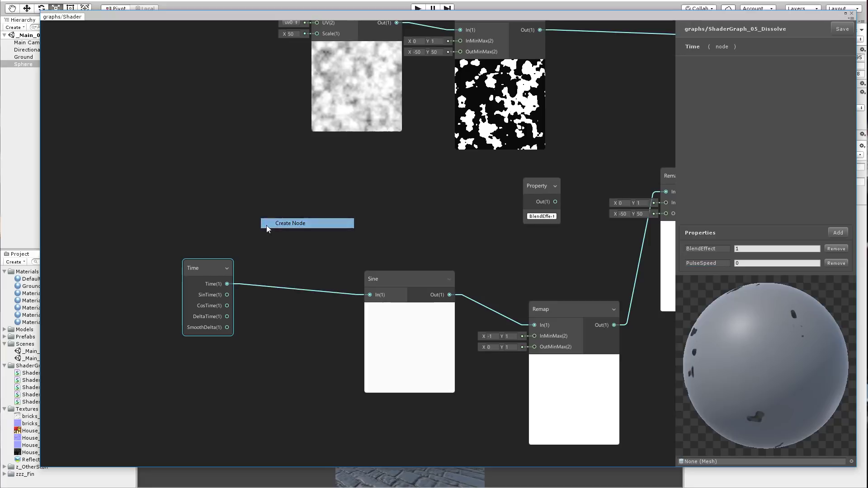
{"action": "left_click", "coordinate": [267, 225]}
{"action": "type", "text": "prop"}
{"action": "key", "text": "Return"}
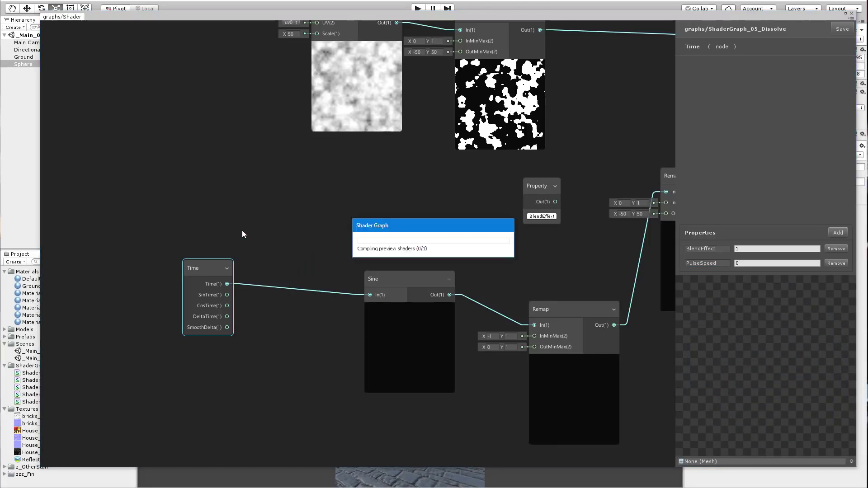
{"action": "left_click", "coordinate": [277, 243]}
{"action": "left_click", "coordinate": [289, 263]}
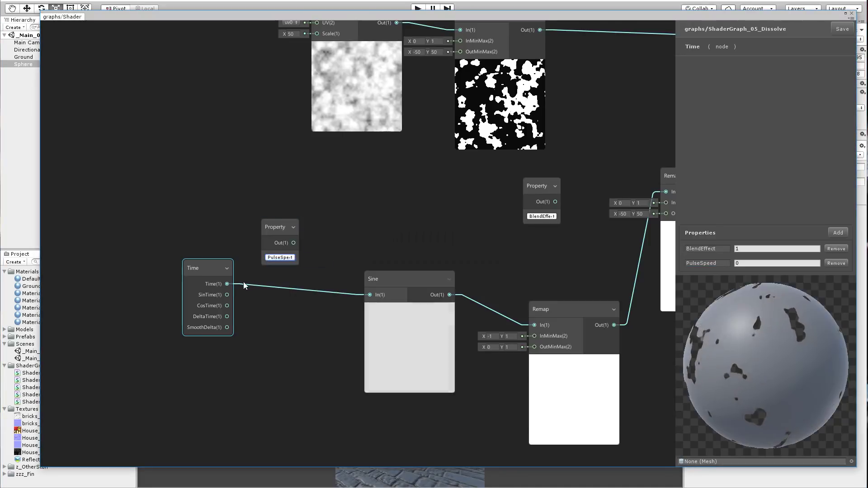
{"action": "left_click_drag", "start_coordinate": [270, 228], "coordinate": [172, 351]}
Step: Create a Multiply node and arrange it between the Time and PulseSpeed Property nodes and Sine
{"action": "right_click", "coordinate": [202, 167]}
{"action": "left_click", "coordinate": [214, 173]}
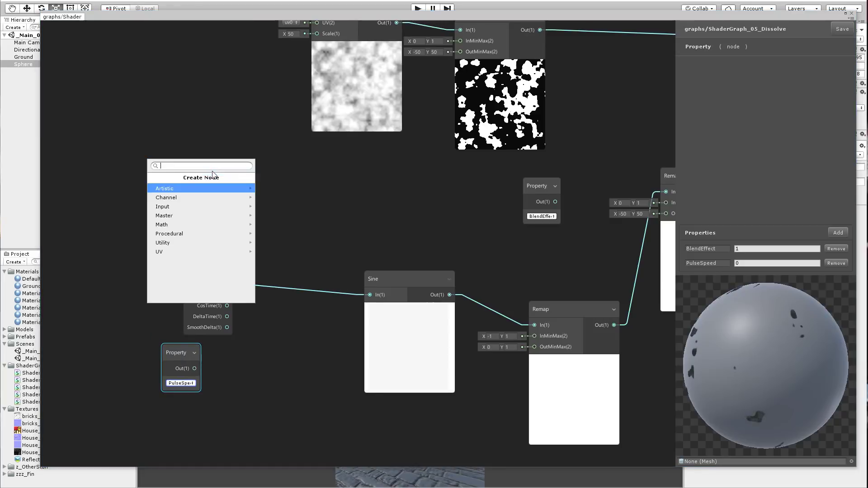
{"action": "type", "text": "mul"}
{"action": "key", "text": "Return"}
{"action": "left_click_drag", "start_coordinate": [191, 264], "coordinate": [85, 271]}
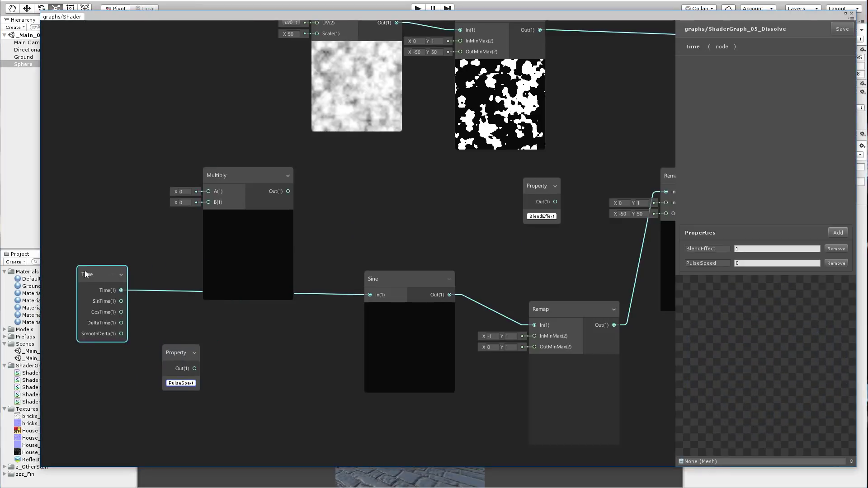
{"action": "left_click_drag", "start_coordinate": [174, 351], "coordinate": [120, 368]}
{"action": "left_click_drag", "start_coordinate": [222, 199], "coordinate": [226, 263]}
Step: Connect Time to Multiply's A input and PulseSpeed to B, and feed the Multiply output into Sine's In input
{"action": "left_click_drag", "start_coordinate": [122, 290], "coordinate": [213, 255]}
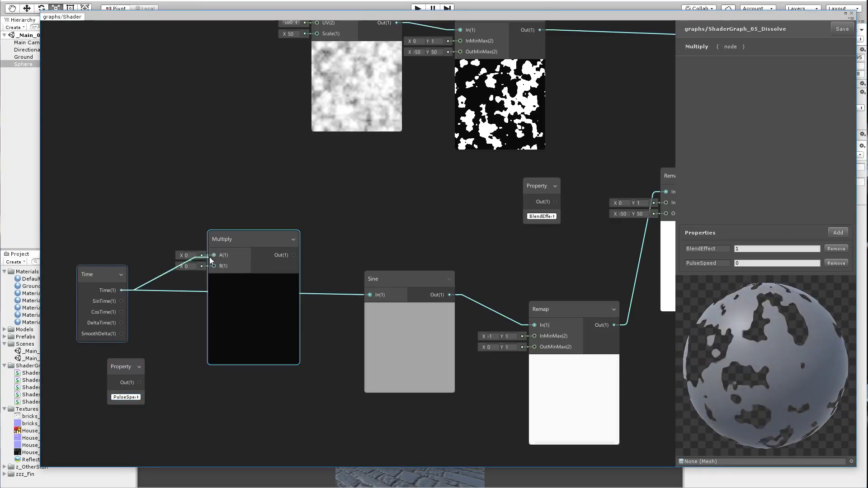
{"action": "left_click_drag", "start_coordinate": [194, 342], "coordinate": [216, 267]}
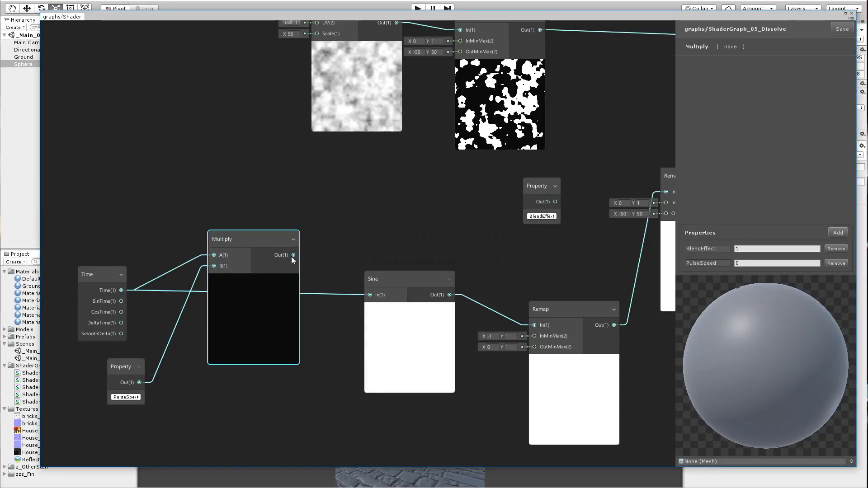
{"action": "left_click_drag", "start_coordinate": [293, 256], "coordinate": [370, 295]}
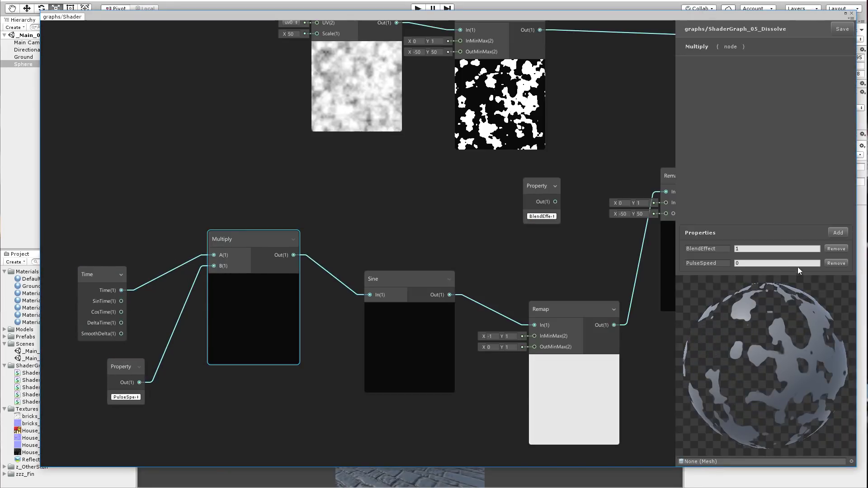
Step: Set the PulseSpeed property's default to 2, save the graph, and move its window down to select the sphere
{"action": "type", "text": "2"}
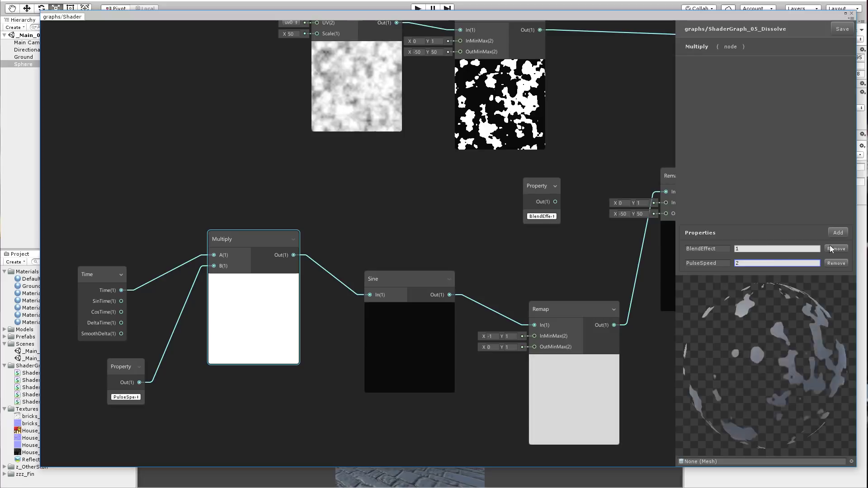
{"action": "left_click_drag", "start_coordinate": [808, 18], "coordinate": [717, 346]}
{"action": "left_click", "coordinate": [515, 187]}
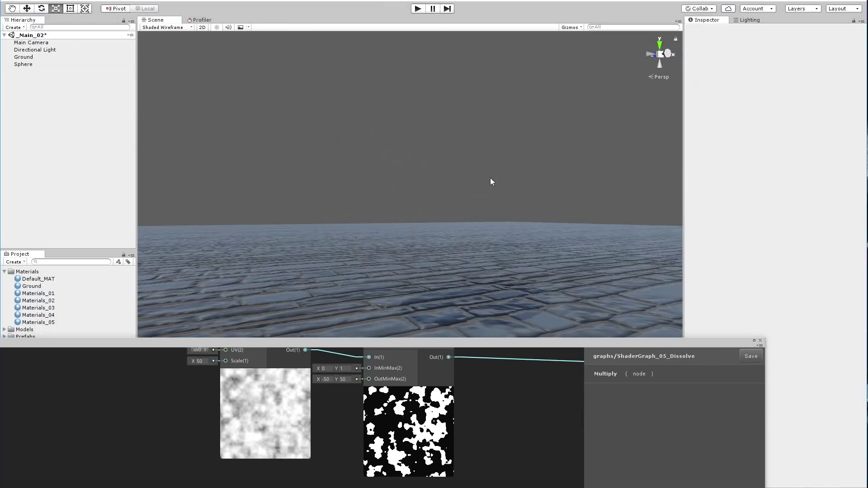
{"action": "left_click", "coordinate": [492, 182]}
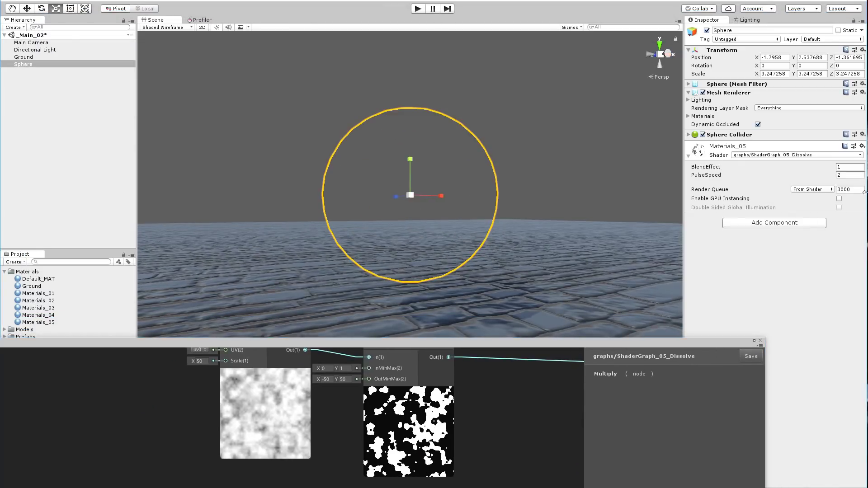
Step: Test the sphere material's PulseSpeed at 5 in the scene, and set it to 1
{"action": "left_click", "coordinate": [855, 176]}
{"action": "type", "text": "5"}
{"action": "left_click_drag", "start_coordinate": [590, 186], "coordinate": [618, 199], "text": "alt"}
{"action": "scroll", "coordinate": [618, 199], "scroll_direction": "up", "scroll_amount": 1}
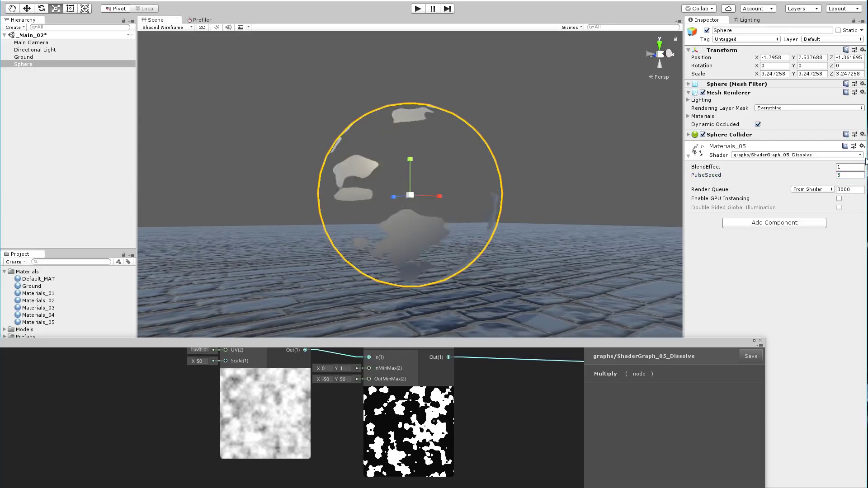
{"action": "left_click", "coordinate": [855, 175]}
{"action": "type", "text": "1"}
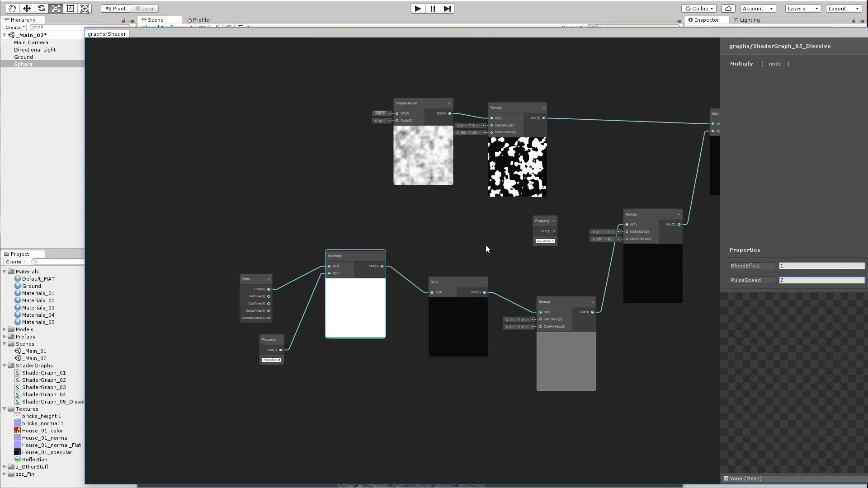
Step: Delete the Time, PulseSpeed Property, Multiply, Sine and third Remap nodes from the graph
{"action": "middle_click_drag", "start_coordinate": [486, 246], "coordinate": [255, 257]}
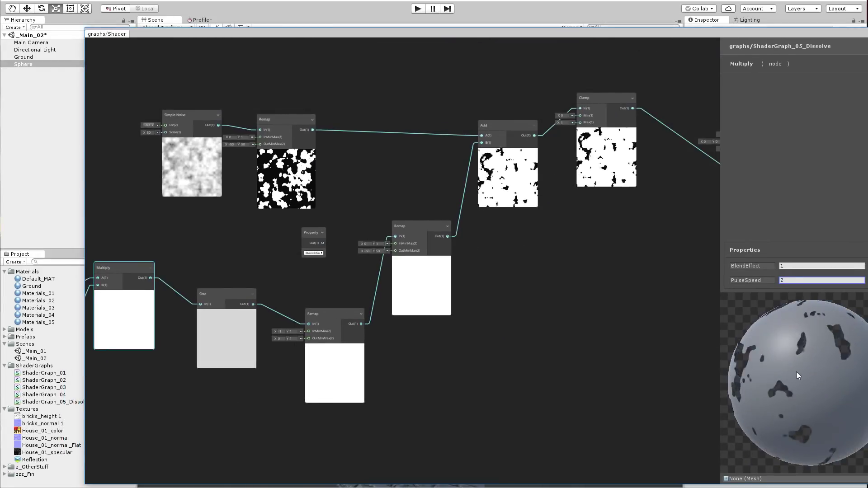
{"action": "scroll", "coordinate": [558, 317], "scroll_direction": "up", "scroll_amount": 5}
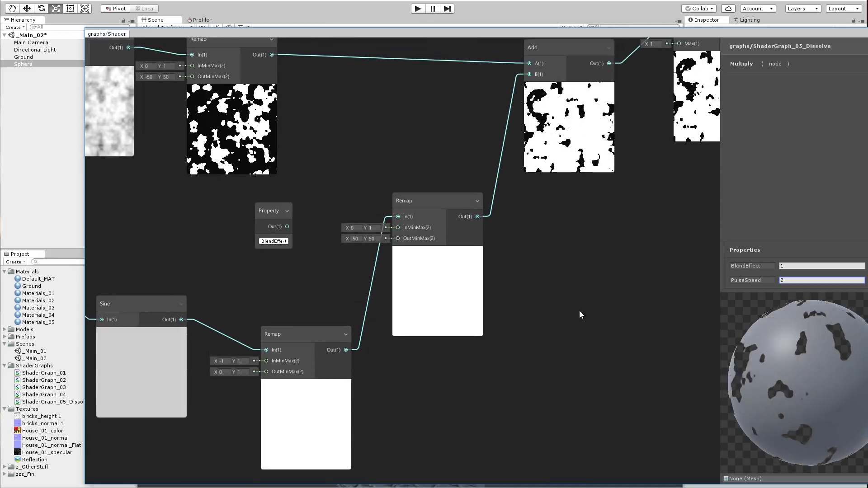
{"action": "scroll", "coordinate": [574, 317], "scroll_direction": "down", "scroll_amount": 5}
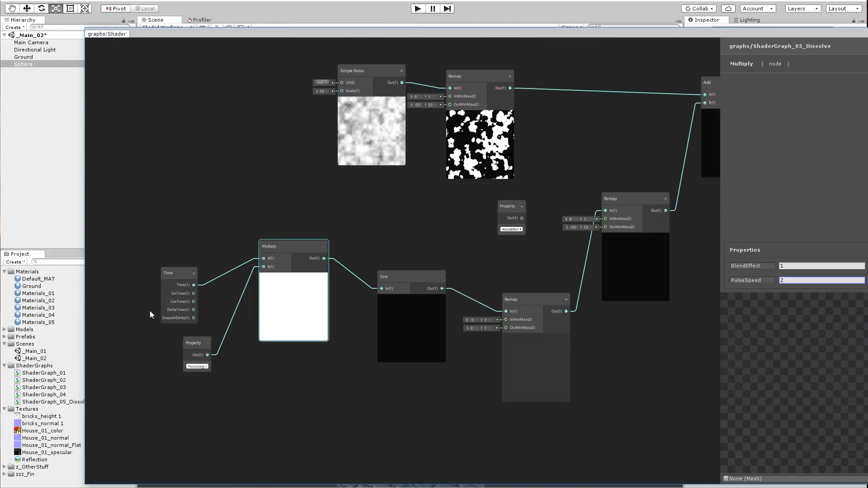
{"action": "left_click_drag", "start_coordinate": [130, 258], "coordinate": [543, 410]}
{"action": "scroll", "coordinate": [620, 360], "scroll_direction": "up", "scroll_amount": 1}
{"action": "scroll", "coordinate": [620, 359], "scroll_direction": "up", "scroll_amount": 1}
{"action": "middle_click_drag", "start_coordinate": [619, 360], "coordinate": [515, 372]}
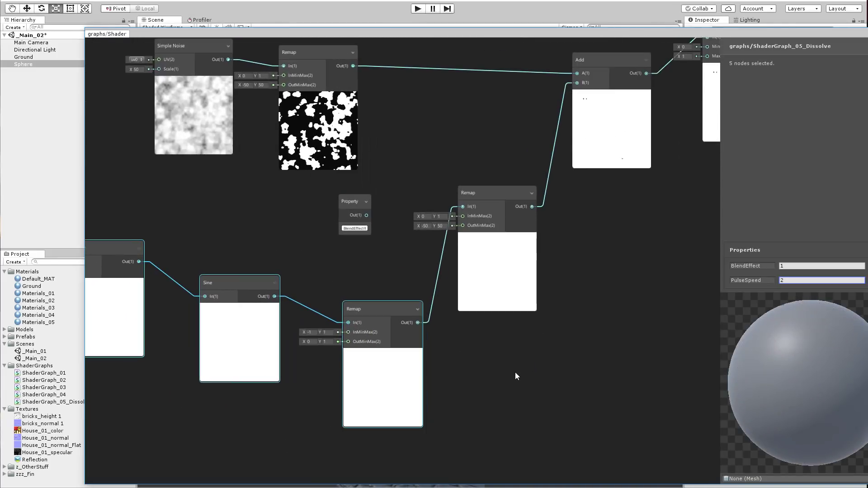
{"action": "key", "text": "Delete"}
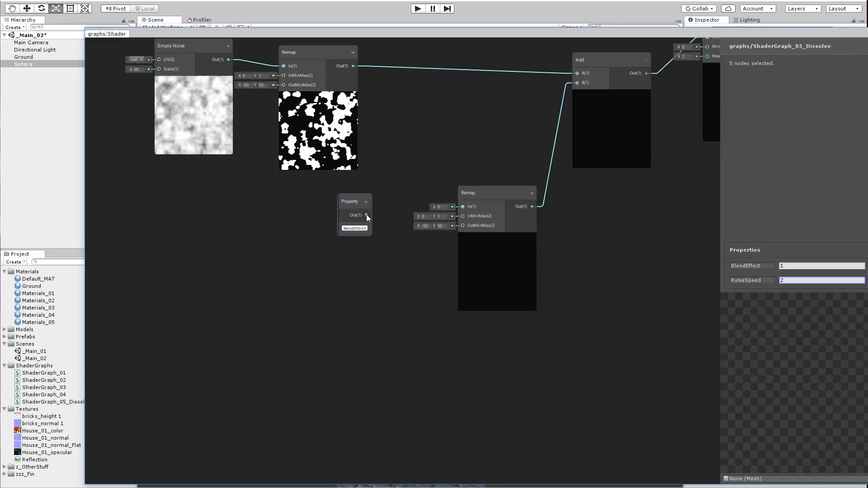
Step: Connect the BlendEffect property to the lower Remap node's In input and remove the PulseSpeed property
{"action": "left_click_drag", "start_coordinate": [366, 215], "coordinate": [463, 207]}
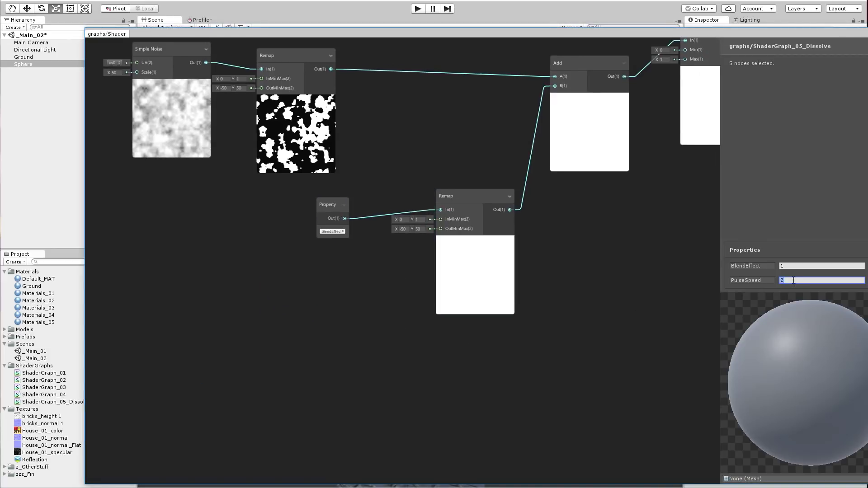
{"action": "left_click_drag", "start_coordinate": [568, 25], "coordinate": [502, 8]}
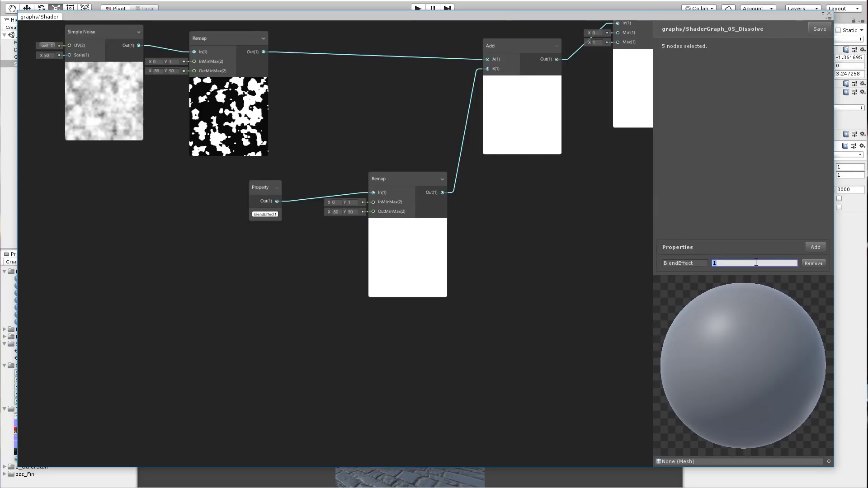
Step: Test BlendEffect at 0.5 in the graph and check the node previews through to PBR Master
{"action": "type", "text": ".5"}
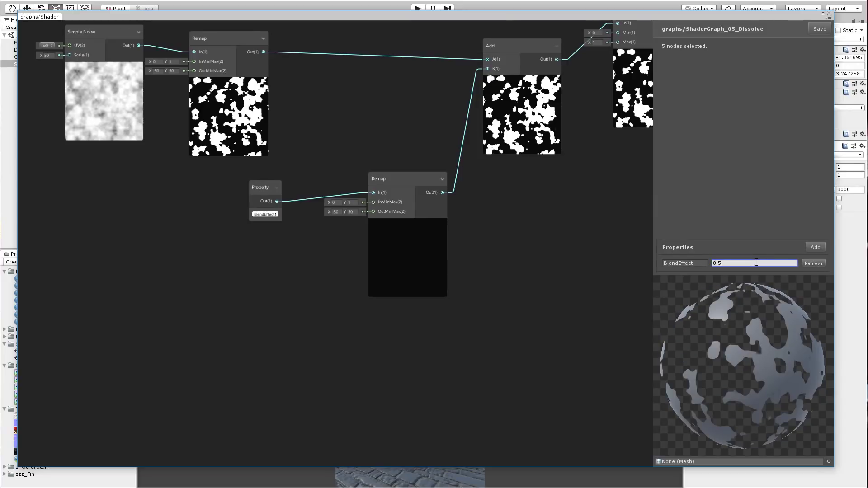
{"action": "middle_click_drag", "start_coordinate": [355, 310], "coordinate": [366, 382]}
{"action": "middle_click_drag", "start_coordinate": [397, 126], "coordinate": [421, 235]}
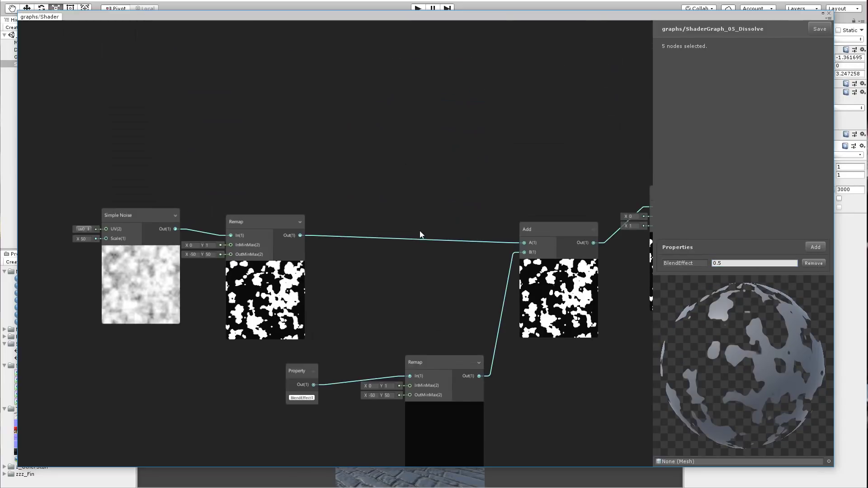
{"action": "middle_click_drag", "start_coordinate": [446, 206], "coordinate": [267, 186]}
{"action": "middle_click_drag", "start_coordinate": [355, 156], "coordinate": [215, 176]}
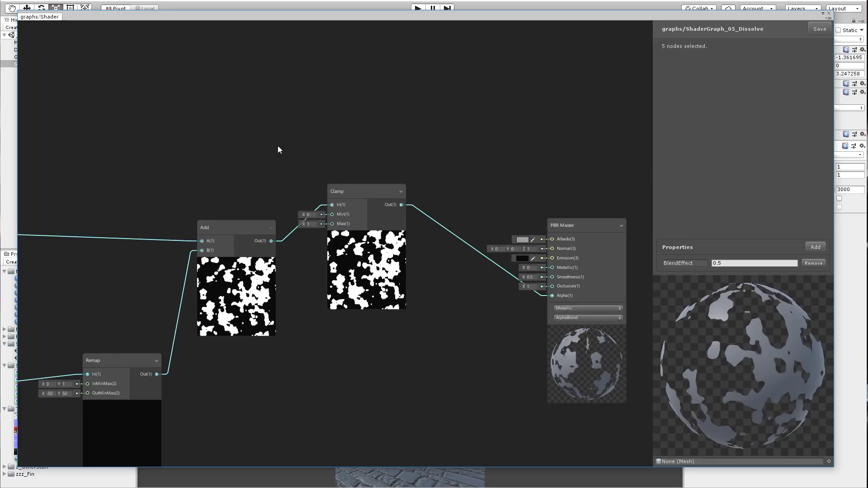
Step: Search the node library for a suitable extra node using the terms "el", "con" and "if"
{"action": "middle_click_drag", "start_coordinate": [278, 145], "coordinate": [280, 169]}
{"action": "right_click", "coordinate": [287, 92]}
{"action": "left_click", "coordinate": [304, 97]}
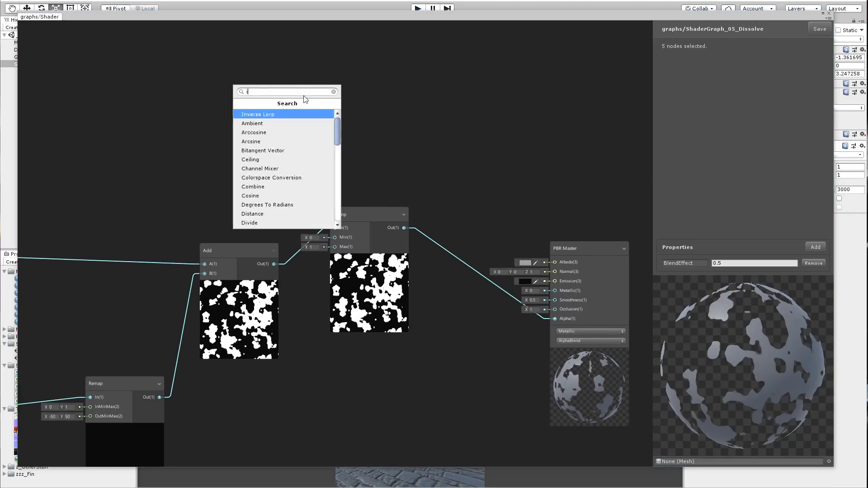
{"action": "type", "text": "el"}
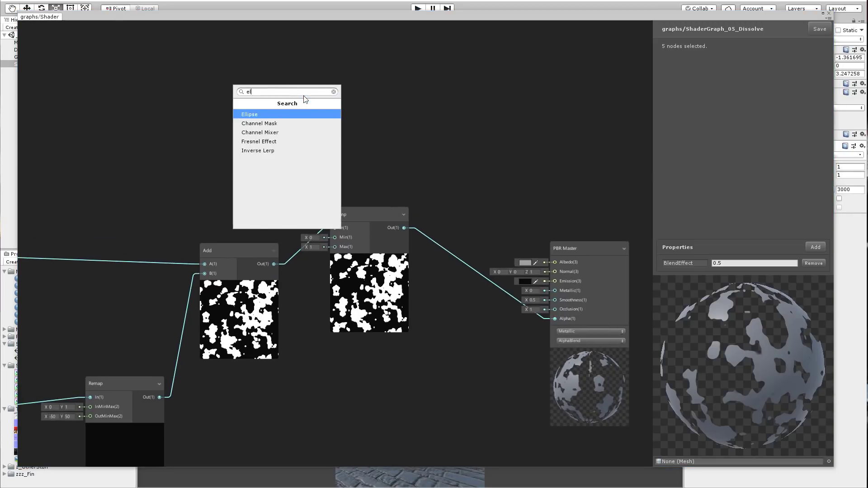
{"action": "type", "text": "con"}
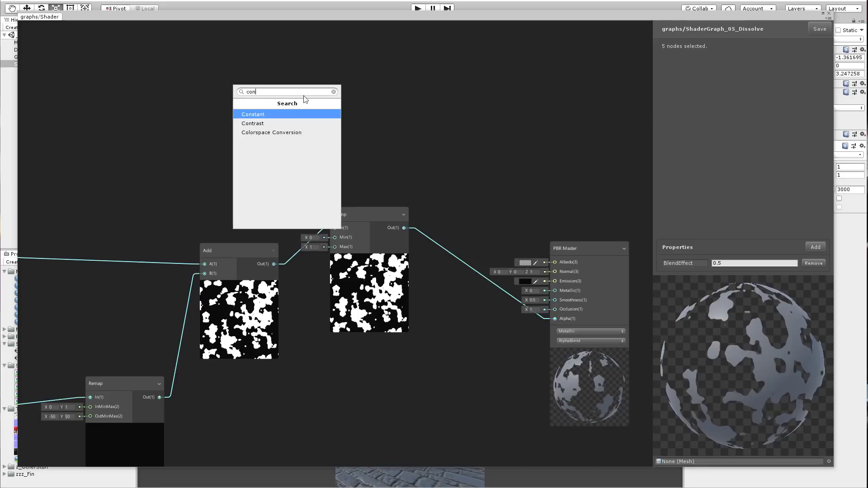
{"action": "key", "text": "BackSpace"}
{"action": "key", "text": "BackSpace"}
{"action": "key", "text": "BackSpace"}
{"action": "type", "text": "fl"}
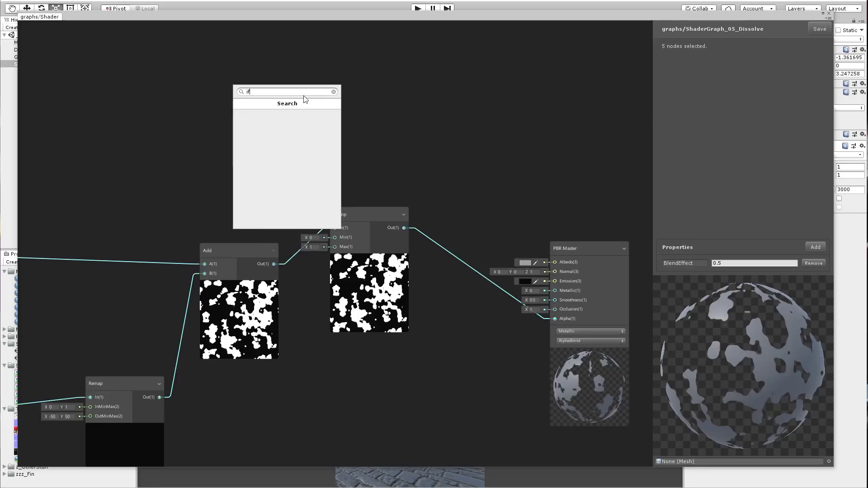
{"action": "key", "text": "BackSpace"}
{"action": "key", "text": "BackSpace"}
{"action": "key", "text": "Escape"}
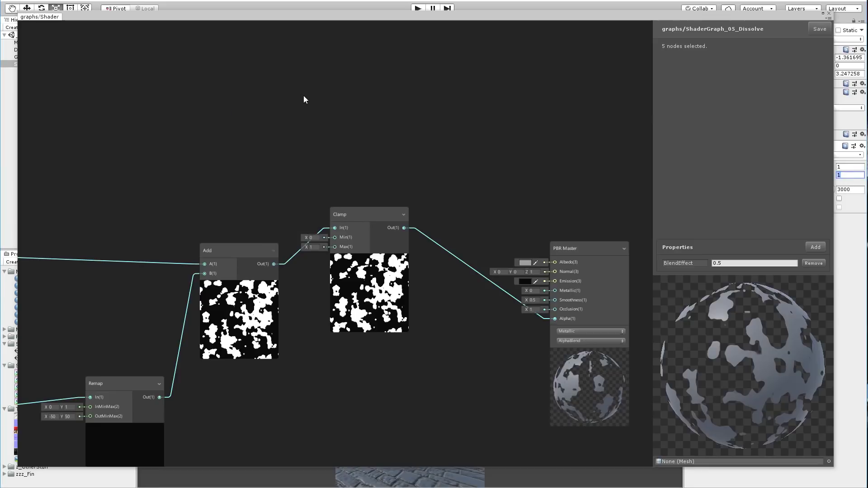
{"action": "middle_click_drag", "start_coordinate": [407, 235], "coordinate": [402, 235]}
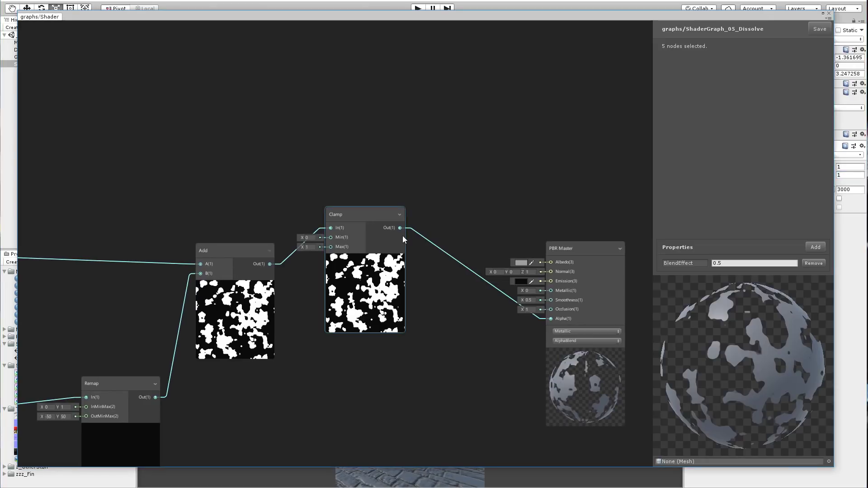
{"action": "left_click_drag", "start_coordinate": [216, 255], "coordinate": [207, 248]}
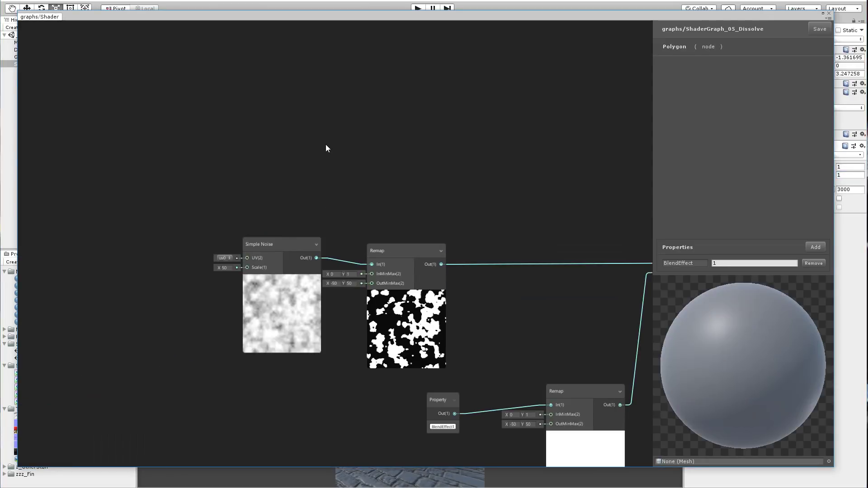
{"action": "middle_click_drag", "start_coordinate": [326, 147], "coordinate": [384, 121]}
{"action": "right_click", "coordinate": [298, 118]}
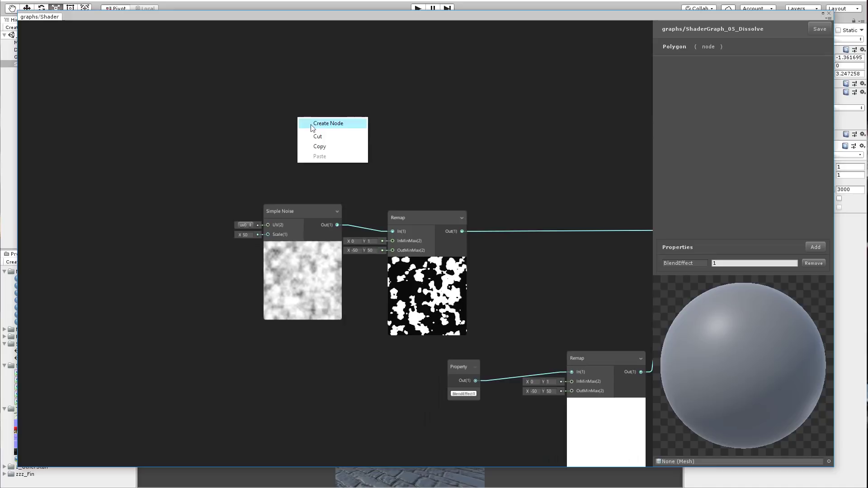
{"action": "left_click", "coordinate": [312, 123]}
{"action": "type", "text": "o"}
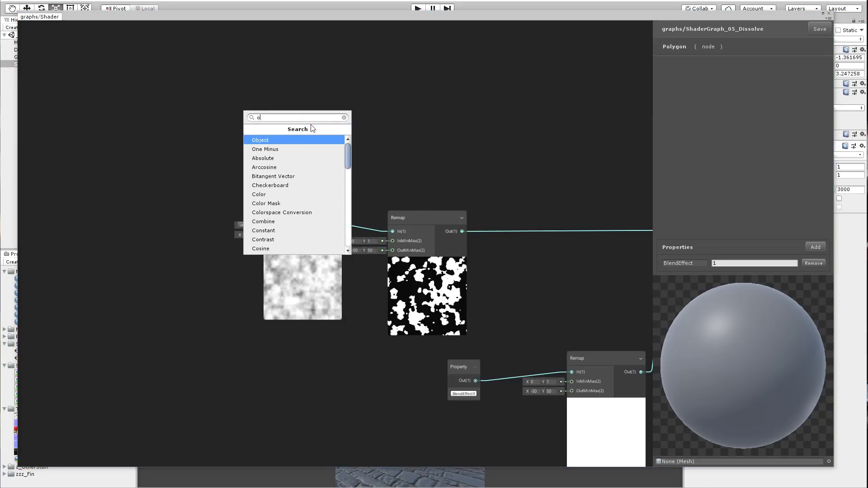
{"action": "key", "text": "BackSpace"}
{"action": "type", "text": "n"}
{"action": "key", "text": "Escape"}
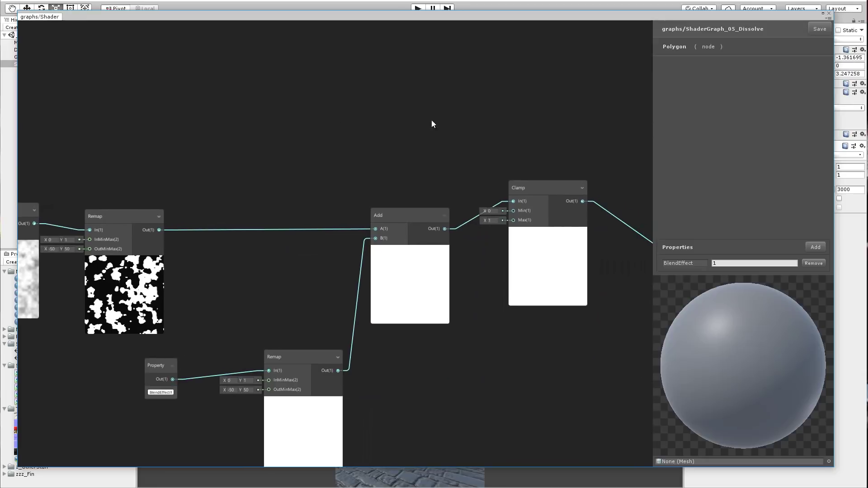
{"action": "middle_click_drag", "start_coordinate": [481, 127], "coordinate": [350, 167]}
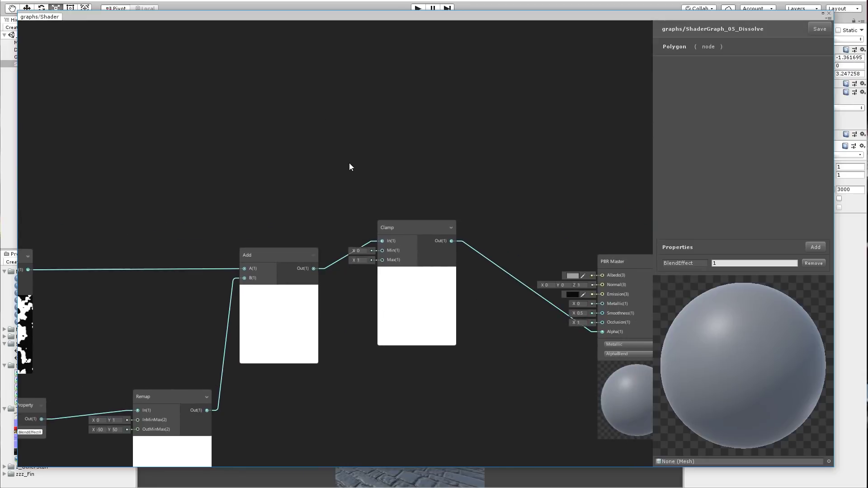
{"action": "middle_click_drag", "start_coordinate": [488, 167], "coordinate": [462, 193]}
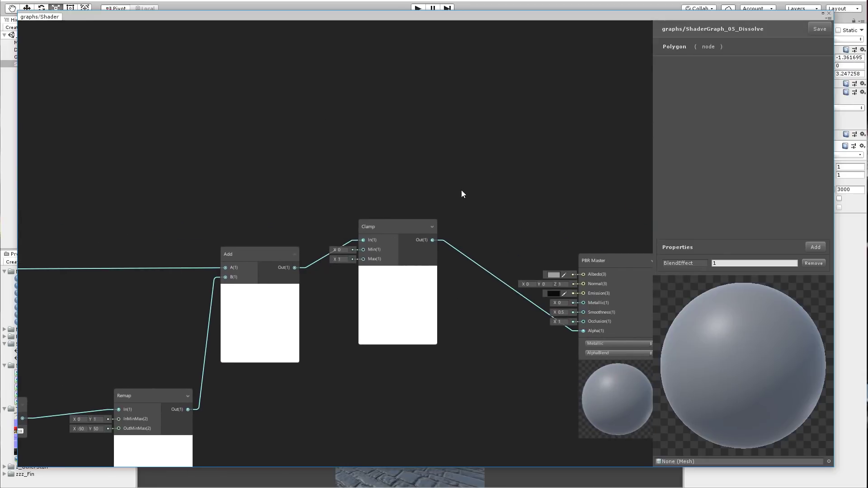
{"action": "right_click", "coordinate": [290, 132]}
{"action": "left_click", "coordinate": [298, 134]}
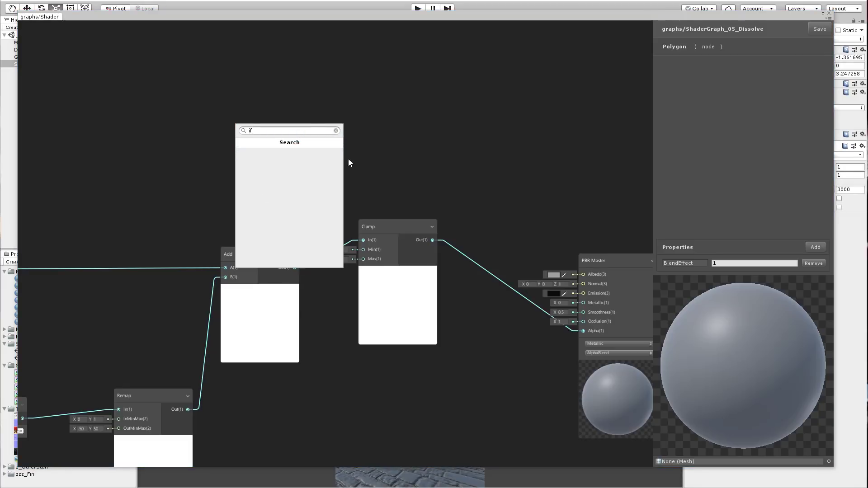
{"action": "left_click", "coordinate": [372, 159]}
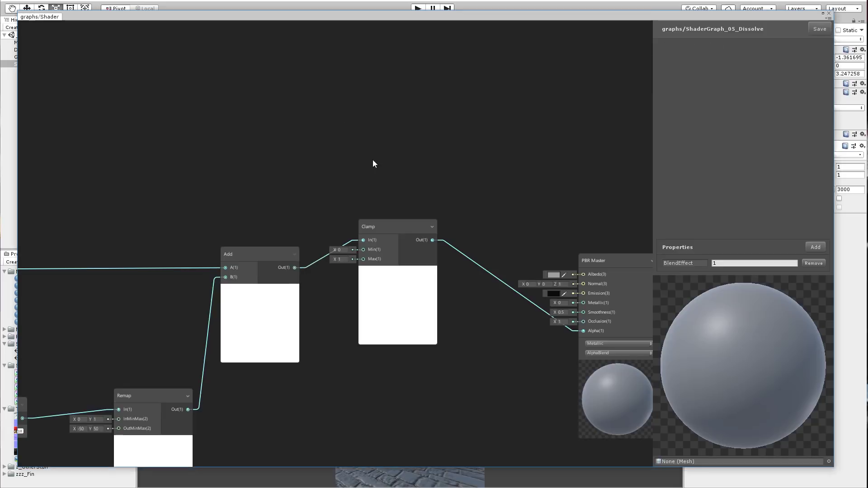
Step: Move the Simple Noise node slightly farther from the Remap node it feeds
{"action": "middle_click_drag", "start_coordinate": [240, 171], "coordinate": [397, 151]}
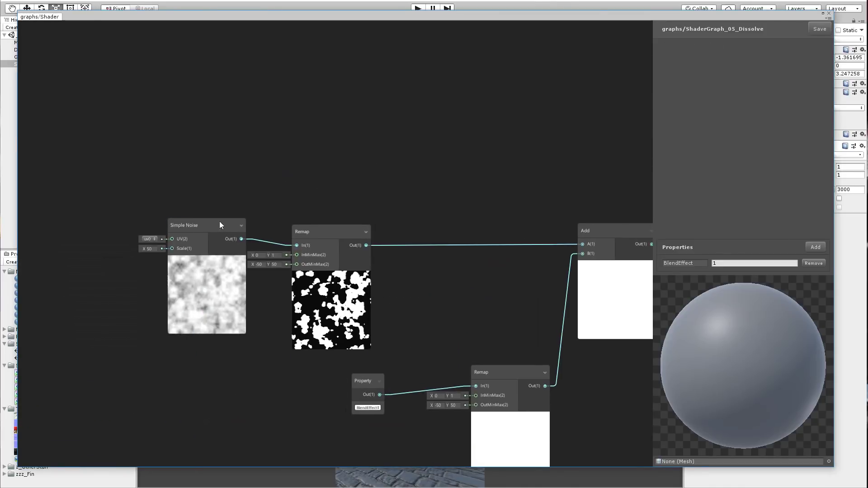
{"action": "left_click_drag", "start_coordinate": [219, 222], "coordinate": [195, 232]}
{"action": "middle_click_drag", "start_coordinate": [197, 197], "coordinate": [272, 184]}
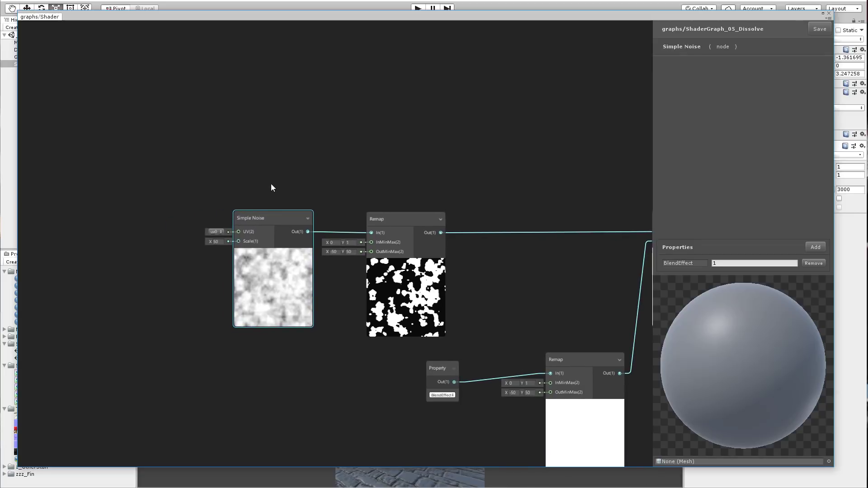
{"action": "left_click_drag", "start_coordinate": [377, 17], "coordinate": [378, 17]}
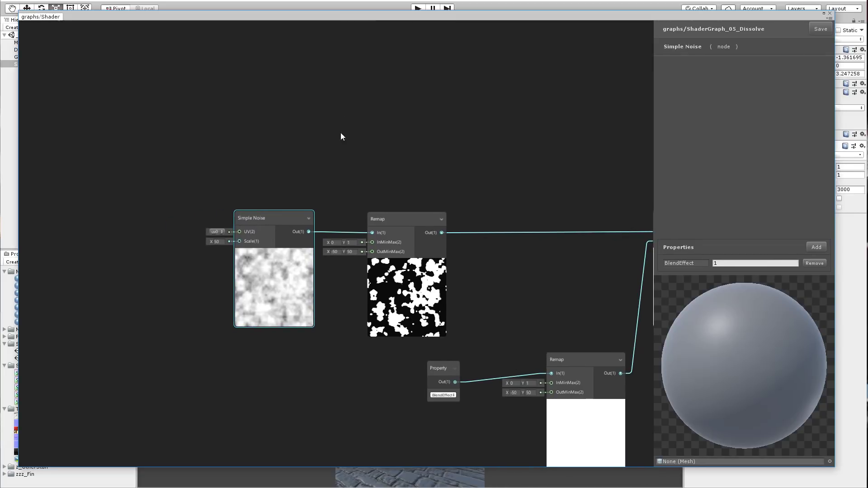
Step: Add a Voronoi node above Simple Noise and connect its Out to the noise Remap's In input, replacing Simple Noise
{"action": "right_click", "coordinate": [259, 150]}
{"action": "left_click", "coordinate": [270, 153]}
{"action": "type", "text": "nois"}
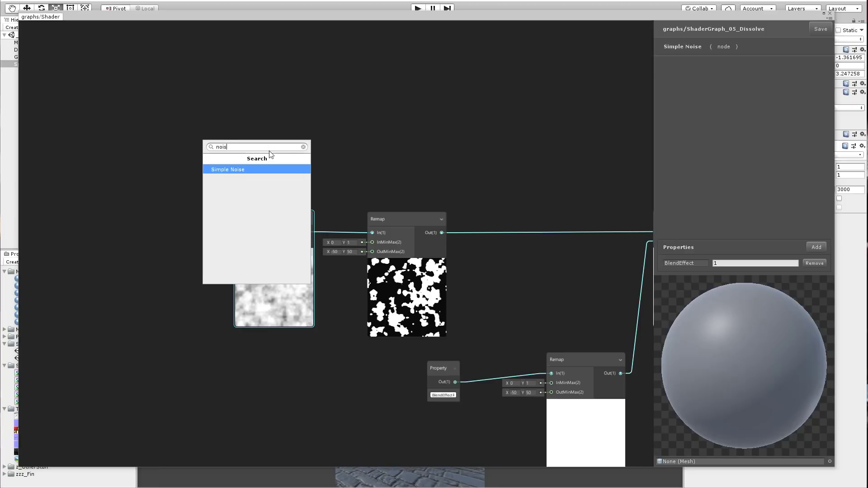
{"action": "key", "text": "Down"}
{"action": "key", "text": "Return"}
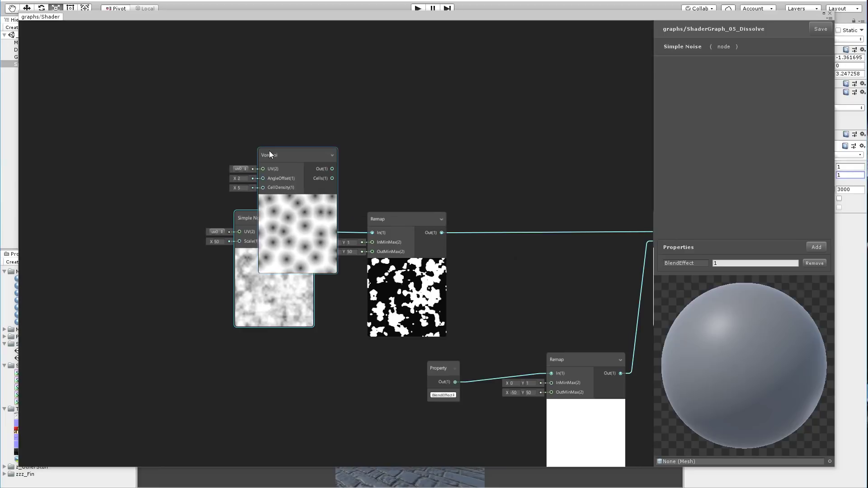
{"action": "left_click_drag", "start_coordinate": [288, 159], "coordinate": [168, 146]}
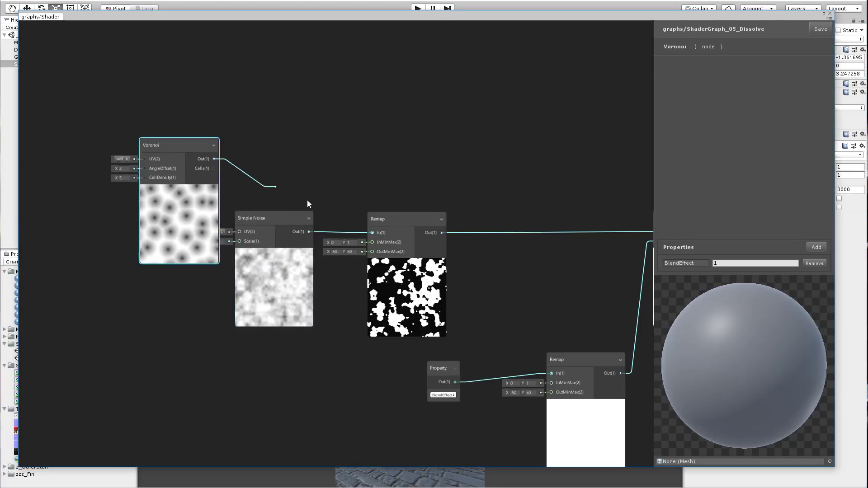
{"action": "left_click_drag", "start_coordinate": [376, 235], "coordinate": [377, 233]}
{"action": "middle_click_drag", "start_coordinate": [454, 184], "coordinate": [386, 177]}
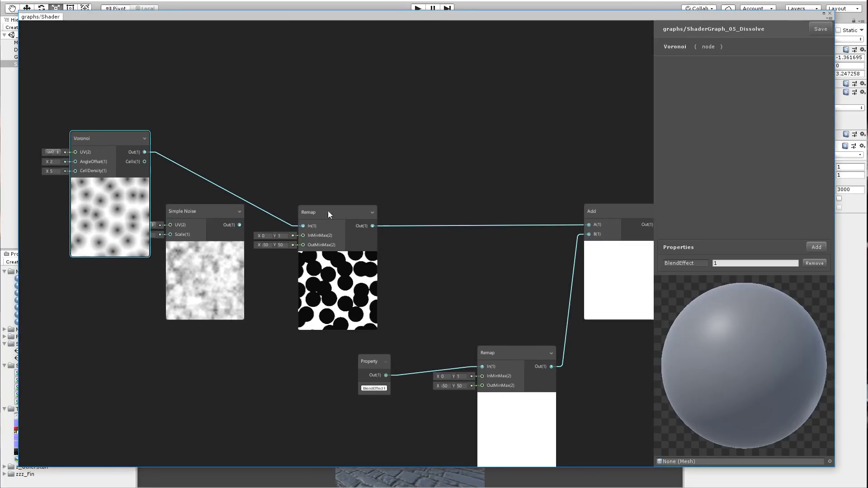
Step: Move the disconnected Simple Noise node below the chain and place the Voronoi node closer to its Remap
{"action": "left_click_drag", "start_coordinate": [201, 219], "coordinate": [123, 363]}
{"action": "left_click_drag", "start_coordinate": [101, 141], "coordinate": [144, 162]}
{"action": "middle_click_drag", "start_coordinate": [144, 147], "coordinate": [326, 170]}
{"action": "left_click_drag", "start_coordinate": [269, 207], "coordinate": [341, 207]}
Step: Add a Time node beside Voronoi and connect its Time output to Voronoi's AngleOffset input
{"action": "right_click", "coordinate": [235, 173]}
{"action": "left_click", "coordinate": [237, 180]}
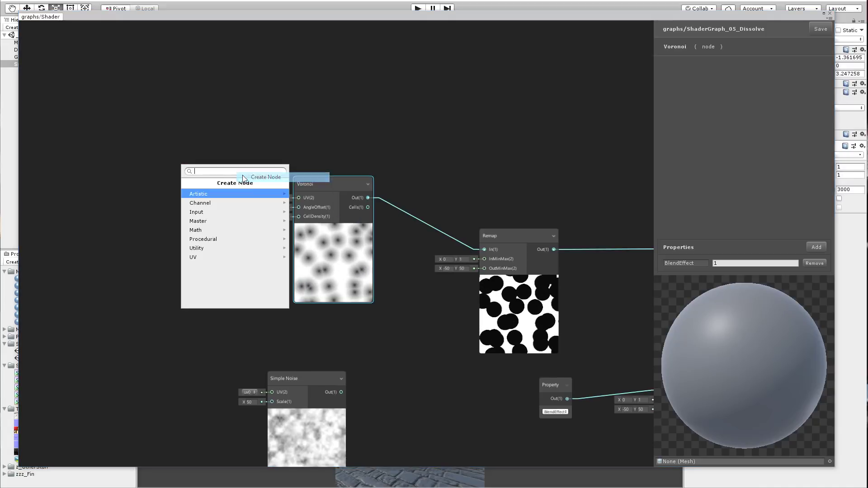
{"action": "type", "text": "time"}
{"action": "key", "text": "Return"}
{"action": "left_click_drag", "start_coordinate": [277, 196], "coordinate": [222, 203]}
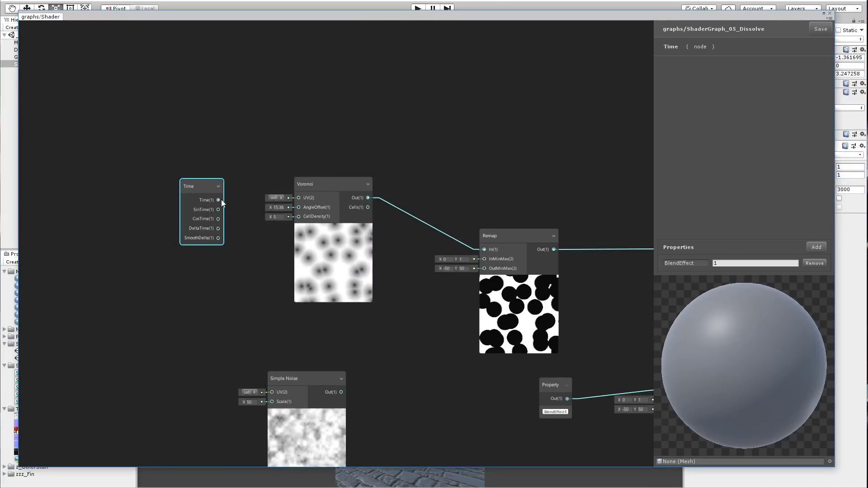
{"action": "left_click_drag", "start_coordinate": [289, 208], "coordinate": [297, 207]}
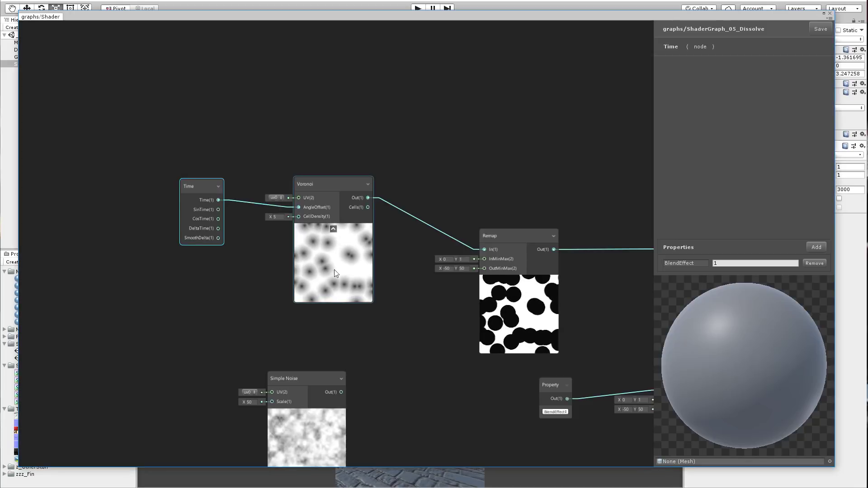
{"action": "left_click_drag", "start_coordinate": [193, 187], "coordinate": [170, 192]}
Step: Test BlendEffect at 0.2 in the graph preview, and set it back to 1
{"action": "middle_click_drag", "start_coordinate": [469, 268], "coordinate": [234, 237]}
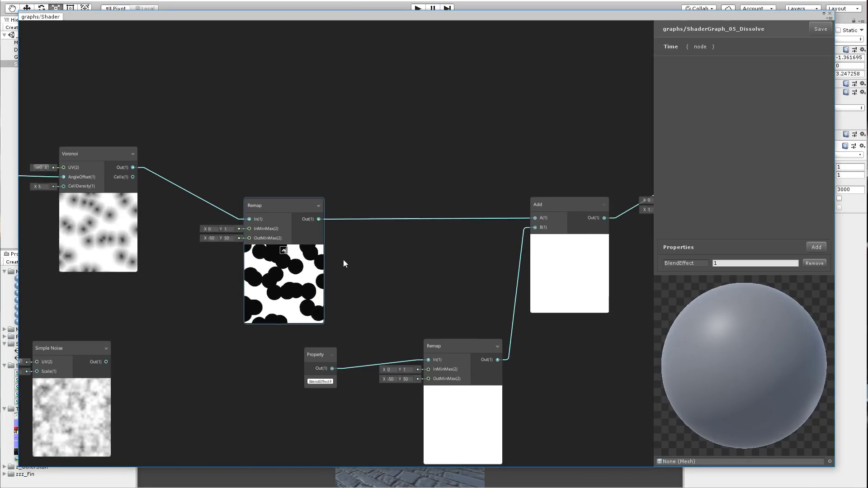
{"action": "middle_click_drag", "start_coordinate": [610, 260], "coordinate": [359, 257]}
{"action": "middle_click_drag", "start_coordinate": [448, 257], "coordinate": [240, 237]}
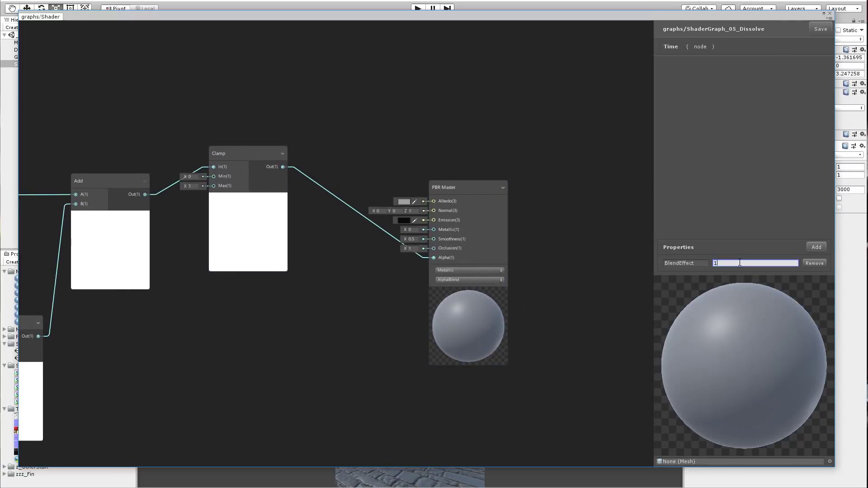
{"action": "type", "text": ".2"}
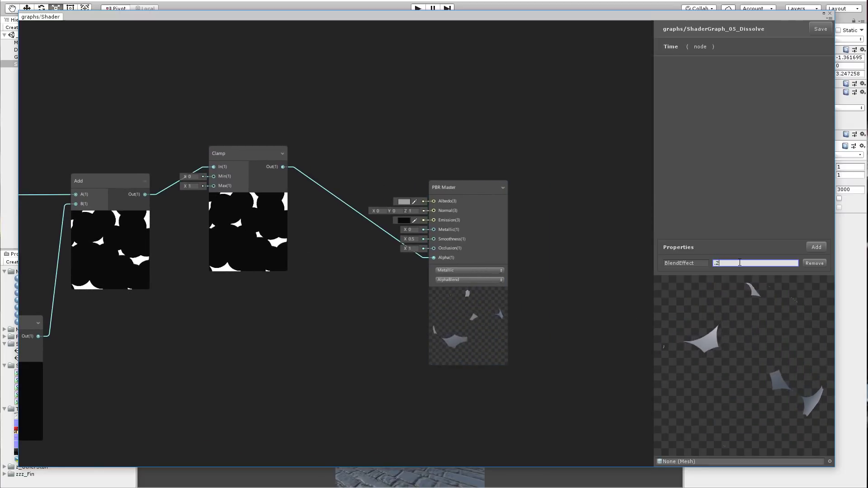
{"action": "key", "text": "BackSpace"}
{"action": "key", "text": "BackSpace"}
{"action": "type", "text": "1"}
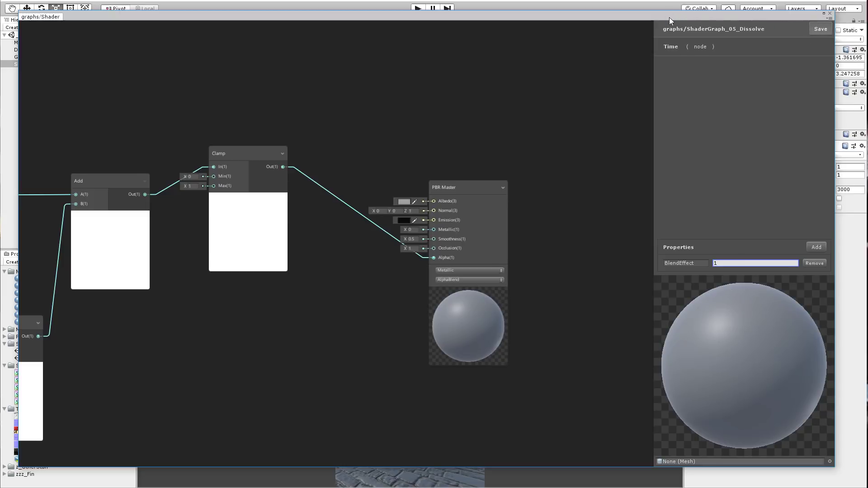
Step: Test the Voronoi dissolve on the sphere's material with BlendEffect at 0.72 and 0.8, inspecting the sphere from another side
{"action": "left_click_drag", "start_coordinate": [670, 17], "coordinate": [603, 327]}
{"action": "right_click_drag", "start_coordinate": [525, 236], "coordinate": [486, 236], "text": "alt"}
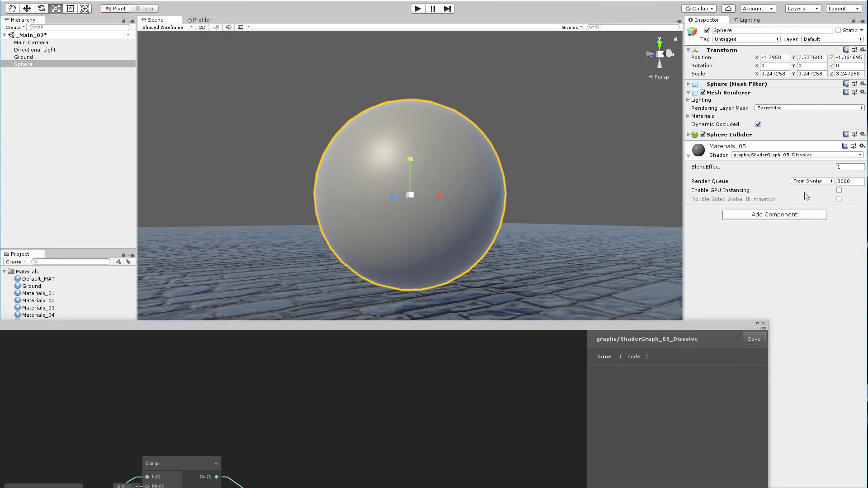
{"action": "mouse_move", "coordinate": [707, 167]}
{"action": "left_mouse_down"}
{"action": "mouse_move", "coordinate": [678, 167]}
{"action": "mouse_move", "coordinate": [696, 168]}
{"action": "left_mouse_up"}
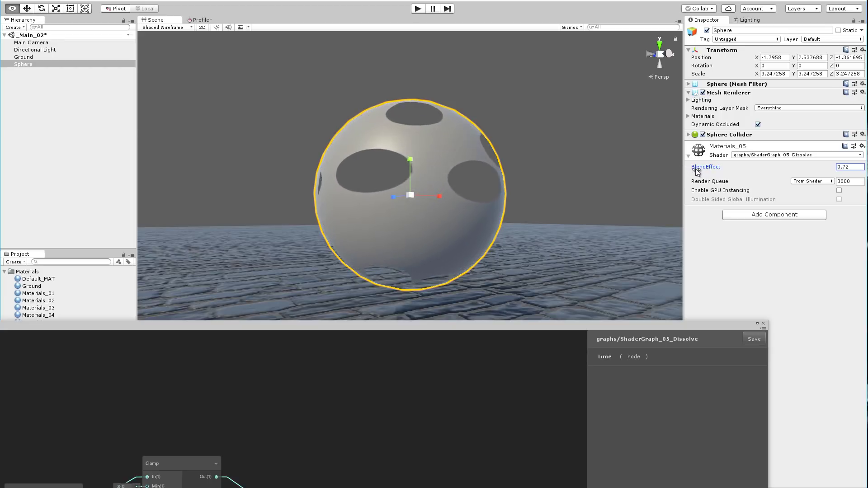
{"action": "left_click_drag", "start_coordinate": [498, 210], "coordinate": [649, 221], "text": "alt"}
{"action": "left_click_drag", "start_coordinate": [424, 161], "coordinate": [415, 188], "text": "alt"}
{"action": "left_click_drag", "start_coordinate": [775, 173], "coordinate": [772, 173]}
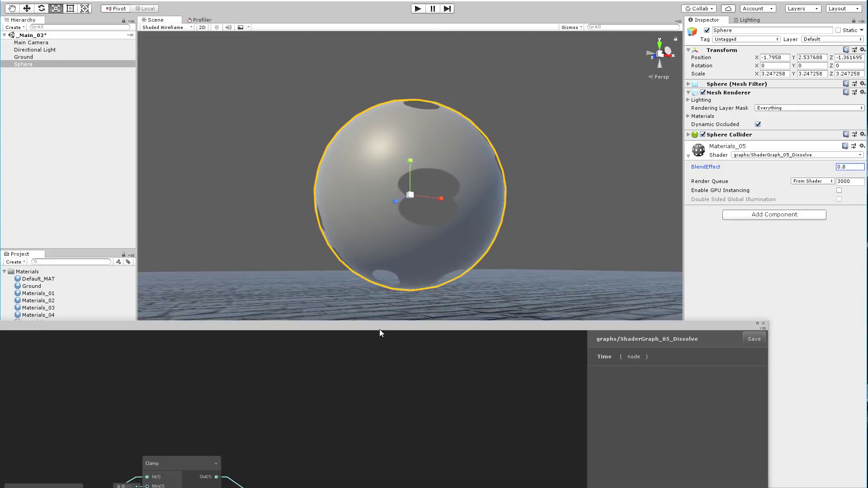
Step: Add a Replace Color node to the graph and place it above the PBR Master node
{"action": "left_click_drag", "start_coordinate": [380, 333], "coordinate": [488, 31]}
{"action": "right_click", "coordinate": [414, 100]}
{"action": "left_click", "coordinate": [419, 104]}
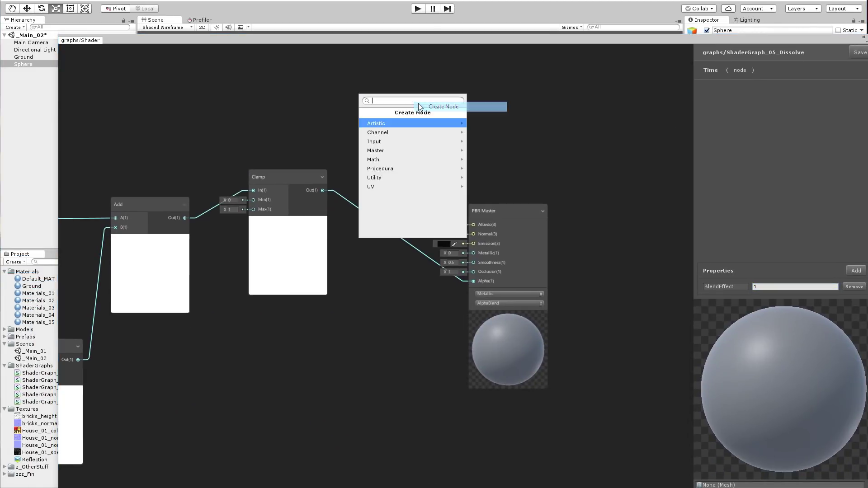
{"action": "type", "text": "colo"}
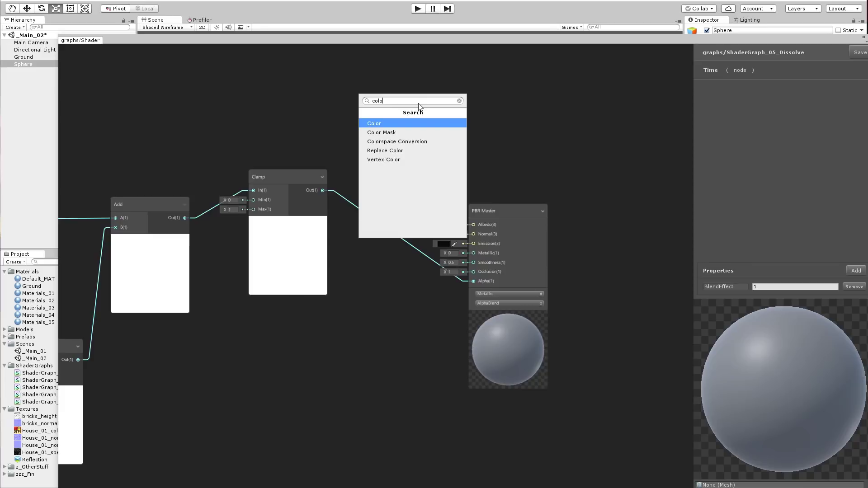
{"action": "key", "text": "Down"}
{"action": "key", "text": "Down"}
{"action": "key", "text": "Down"}
{"action": "key", "text": "Return"}
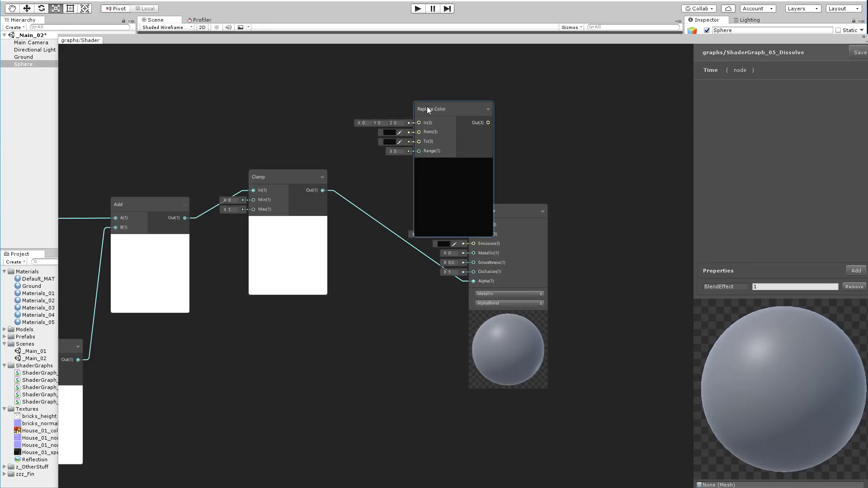
{"action": "middle_click_drag", "start_coordinate": [430, 106], "coordinate": [446, 170]}
{"action": "left_click_drag", "start_coordinate": [446, 170], "coordinate": [420, 138]}
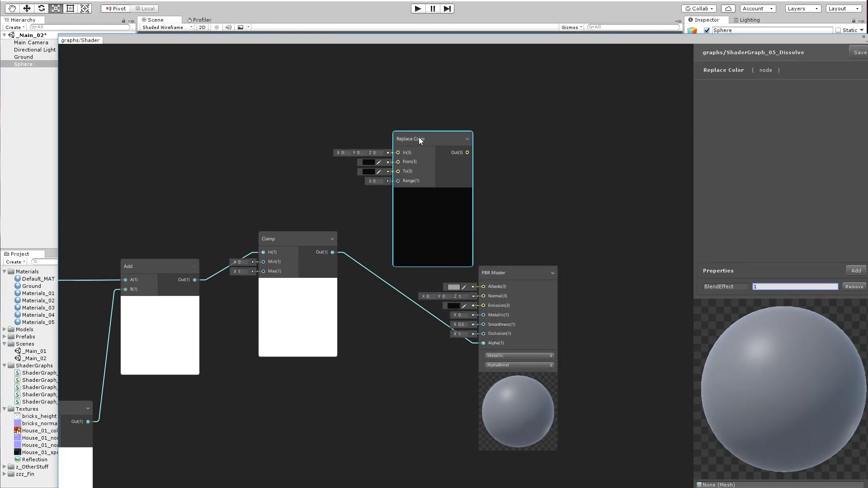
{"action": "middle_click_drag", "start_coordinate": [419, 137], "coordinate": [439, 172]}
{"action": "left_click_drag", "start_coordinate": [439, 172], "coordinate": [424, 154]}
Step: Delete the Time and Voronoi nodes from the graph
{"action": "middle_click_drag", "start_coordinate": [323, 226], "coordinate": [357, 235]}
{"action": "left_click_drag", "start_coordinate": [559, 40], "coordinate": [546, 58]}
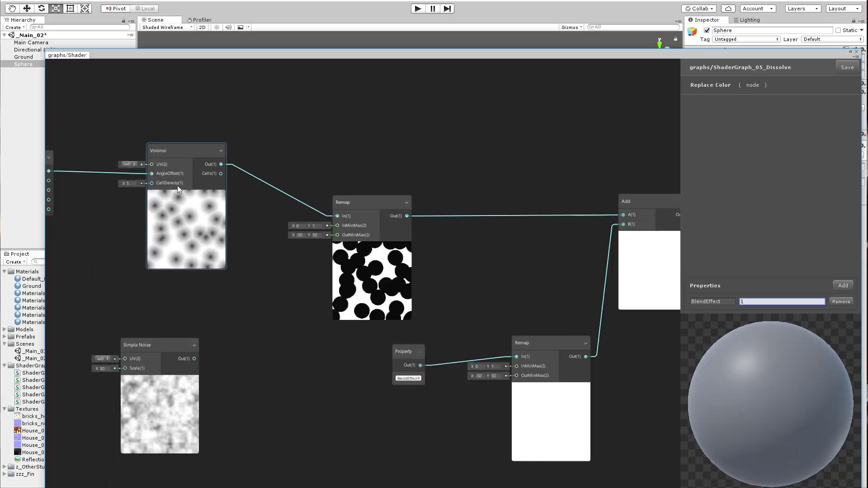
{"action": "middle_click_drag", "start_coordinate": [177, 186], "coordinate": [295, 190]}
{"action": "left_click_drag", "start_coordinate": [107, 105], "coordinate": [338, 243]}
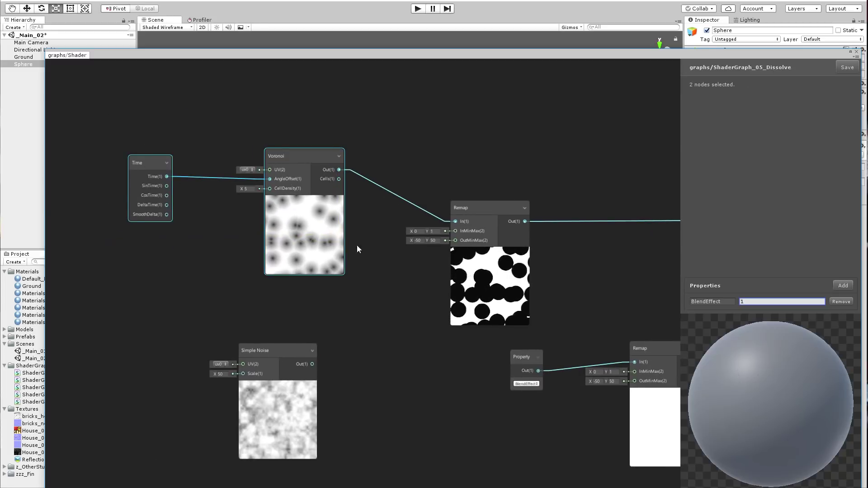
{"action": "key", "text": "Delete"}
Step: Connect Simple Noise's Out to the noise Remap's In and place the Simple Noise node in line before the Remap
{"action": "left_click_drag", "start_coordinate": [312, 364], "coordinate": [430, 237]}
{"action": "left_click", "coordinate": [423, 241]}
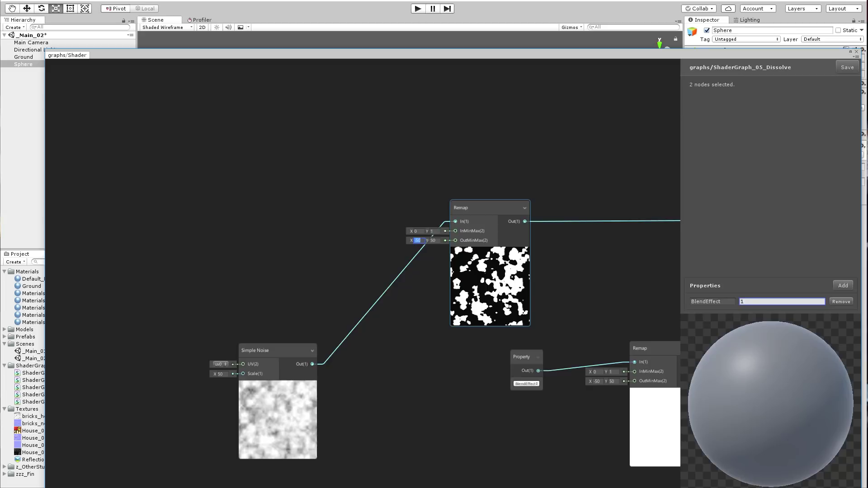
{"action": "left_click_drag", "start_coordinate": [262, 352], "coordinate": [214, 221]}
Step: Set the noise Remap's OutMinMax to X -5 and Y 5, and review the rest of the node chain
{"action": "scroll", "coordinate": [392, 259], "scroll_direction": "up", "scroll_amount": 1}
{"action": "middle_click_drag", "start_coordinate": [300, 284], "coordinate": [100, 310]}
{"action": "type", "text": "-5"}
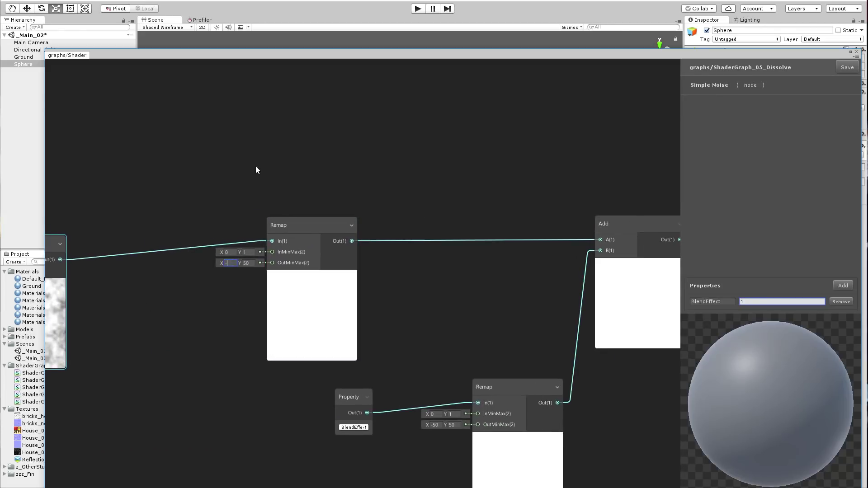
{"action": "key", "text": "Tab"}
{"action": "type", "text": "5"}
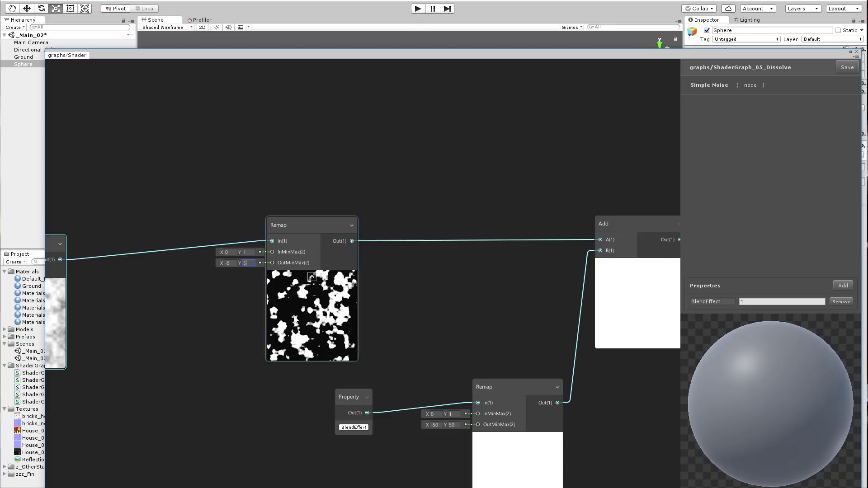
{"action": "middle_click_drag", "start_coordinate": [525, 323], "coordinate": [321, 265]}
{"action": "middle_click_drag", "start_coordinate": [666, 339], "coordinate": [248, 309]}
{"action": "middle_click_drag", "start_coordinate": [387, 311], "coordinate": [726, 321]}
{"action": "middle_click_drag", "start_coordinate": [92, 256], "coordinate": [313, 267]}
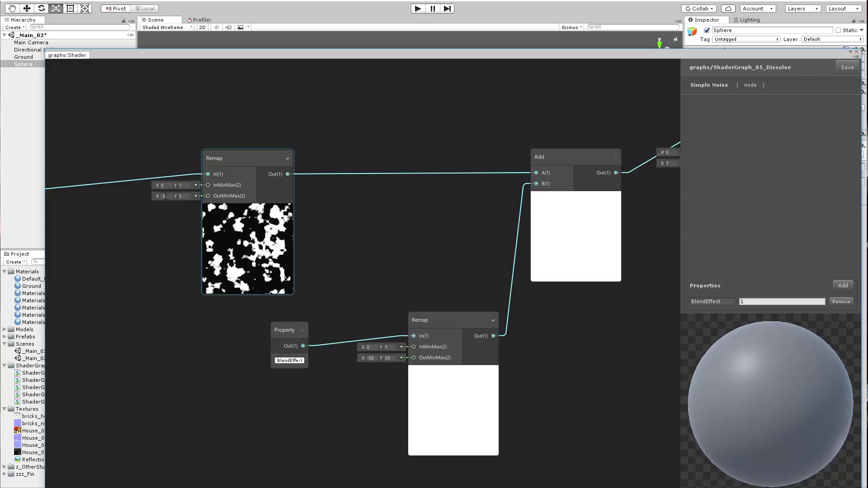
Step: Set OutMinMax to X -3 and Y 3 on both the noise Remap and the BlendEffect Remap
{"action": "left_click", "coordinate": [162, 196]}
{"action": "type", "text": "-3"}
{"action": "key", "text": "Tab"}
{"action": "type", "text": "3"}
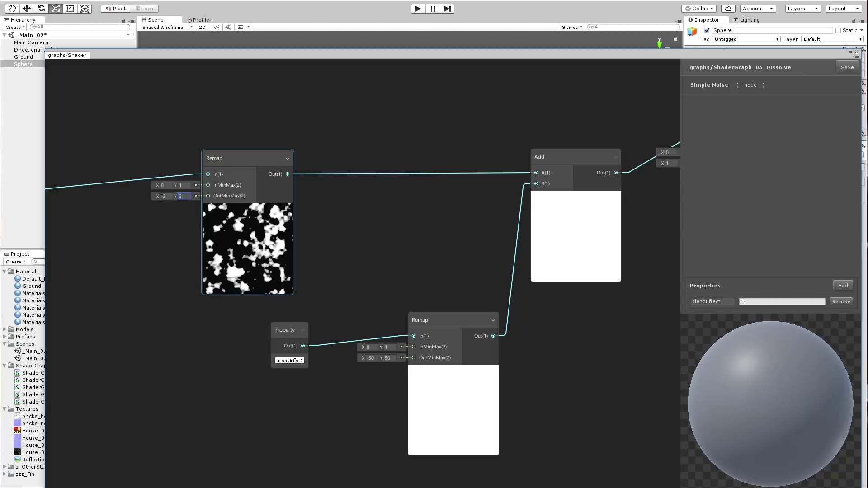
{"action": "middle_click_drag", "start_coordinate": [452, 264], "coordinate": [354, 254]}
{"action": "middle_click_drag", "start_coordinate": [473, 286], "coordinate": [369, 304]}
{"action": "middle_click_drag", "start_coordinate": [444, 349], "coordinate": [463, 351]}
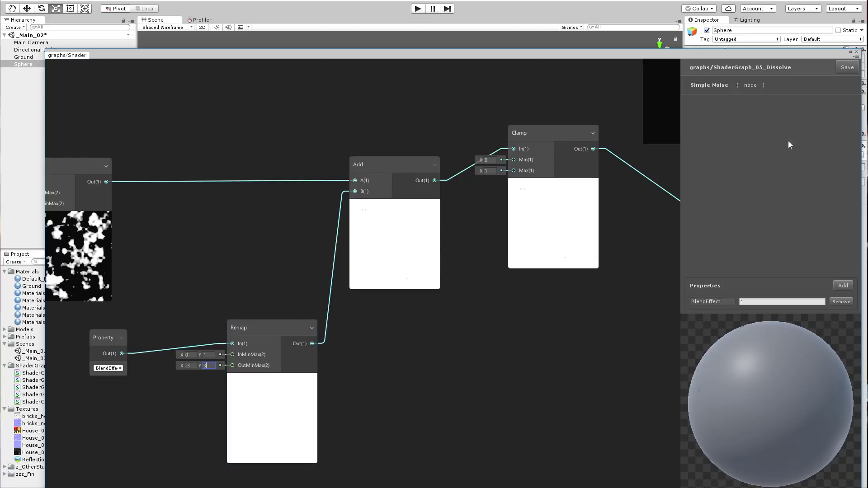
Step: Save the graph and test the softer dissolve on the sphere's material, lowering BlendEffect to 0.26 and leaving it at 0.67
{"action": "left_click_drag", "start_coordinate": [782, 56], "coordinate": [646, 378]}
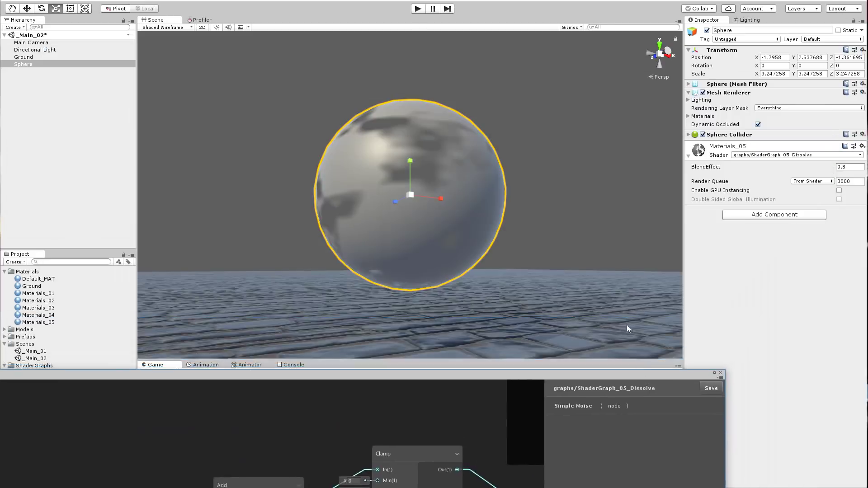
{"action": "mouse_move", "coordinate": [708, 167]}
{"action": "left_mouse_down"}
{"action": "mouse_move", "coordinate": [695, 167]}
{"action": "mouse_move", "coordinate": [726, 166]}
{"action": "mouse_move", "coordinate": [696, 162]}
{"action": "mouse_move", "coordinate": [715, 162]}
{"action": "left_mouse_up"}
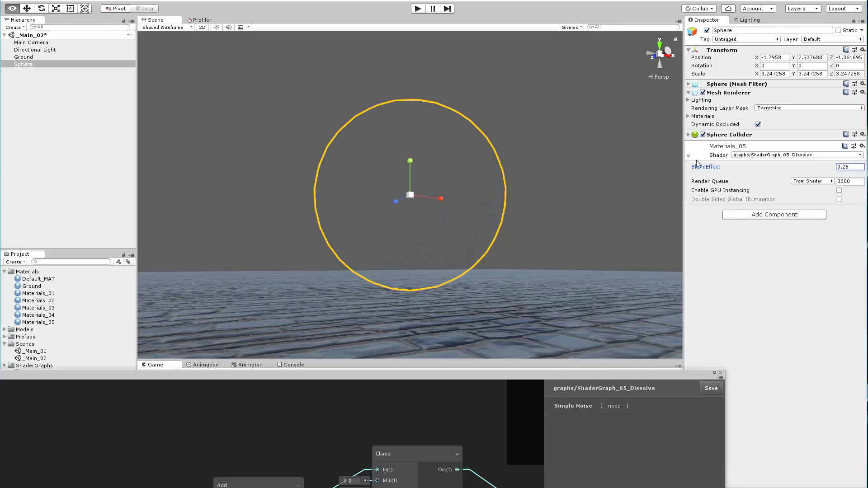
{"action": "left_click_drag", "start_coordinate": [283, 377], "coordinate": [513, 135]}
Step: Set OutMinMax to X -6 and Y 6 on both the noise Remap and the BlendEffect Remap
{"action": "middle_click_drag", "start_coordinate": [159, 291], "coordinate": [461, 254]}
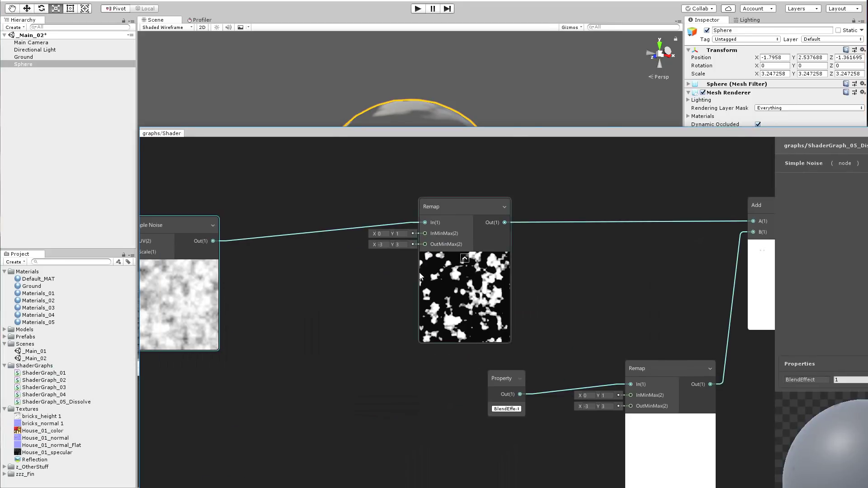
{"action": "type", "text": "-6"}
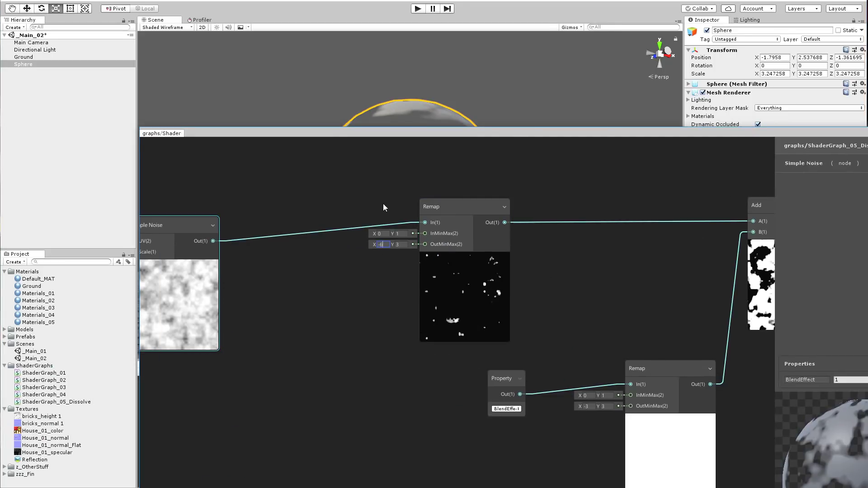
{"action": "key", "text": "Tab"}
{"action": "type", "text": "6"}
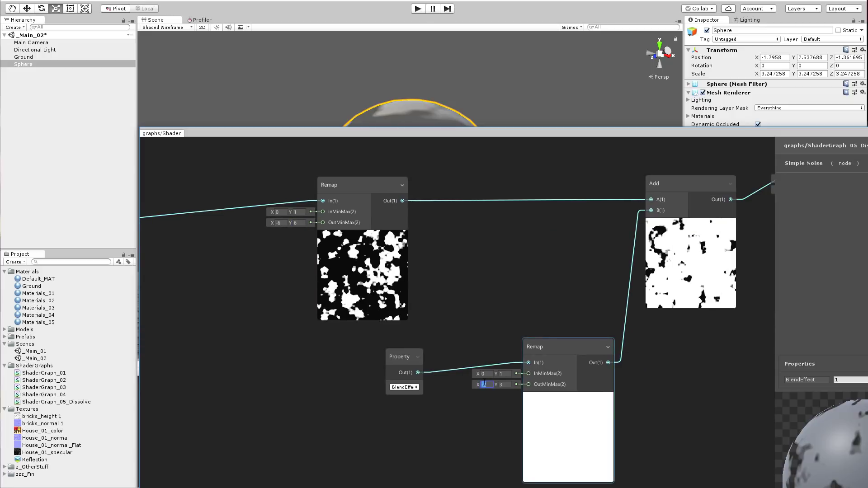
{"action": "middle_click_drag", "start_coordinate": [521, 296], "coordinate": [501, 295]}
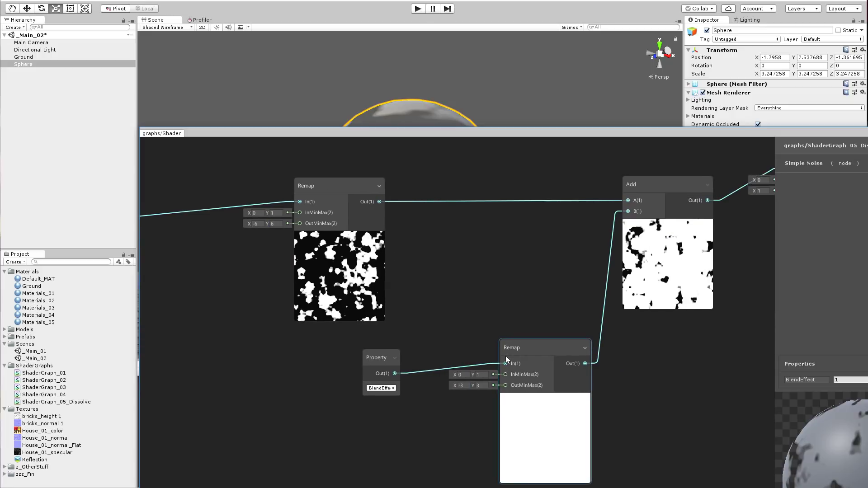
{"action": "left_click", "coordinate": [470, 385]}
{"action": "type", "text": "-6"}
{"action": "key", "text": "Tab"}
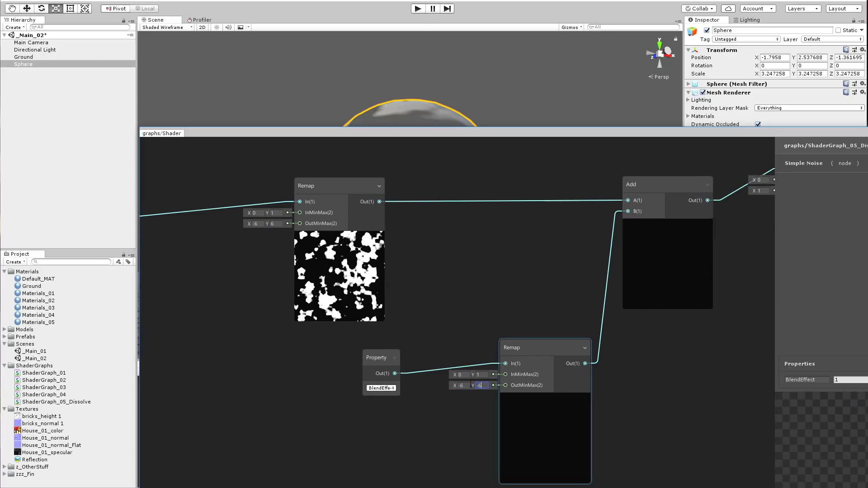
{"action": "type", "text": "6"}
{"action": "right_click", "coordinate": [225, 320]}
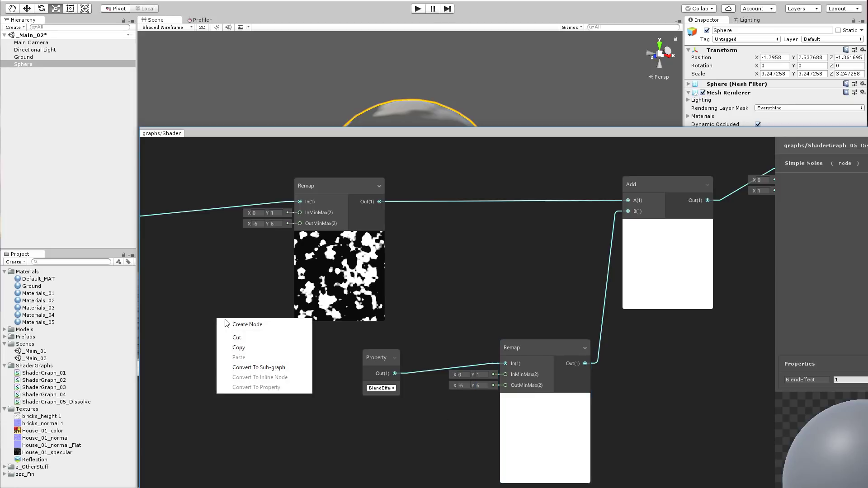
{"action": "left_click", "coordinate": [226, 323]}
{"action": "type", "text": "vec"}
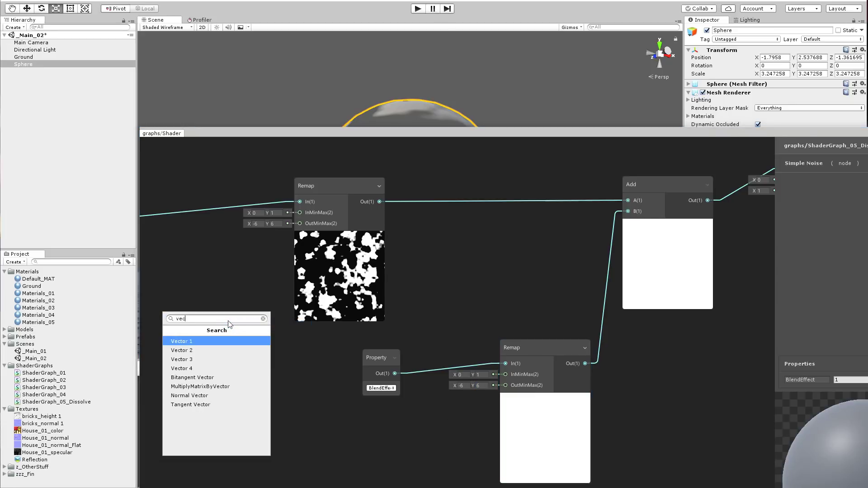
{"action": "key", "text": "Return"}
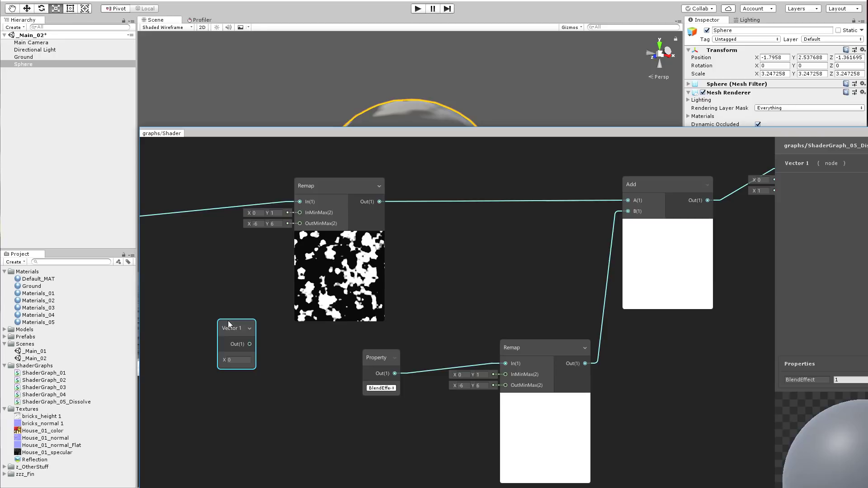
{"action": "key", "text": "Delete"}
Step: Add a Vector 2 node below the noise Remap with X -6 and Y 6
{"action": "right_click", "coordinate": [228, 325]}
{"action": "left_click", "coordinate": [243, 329]}
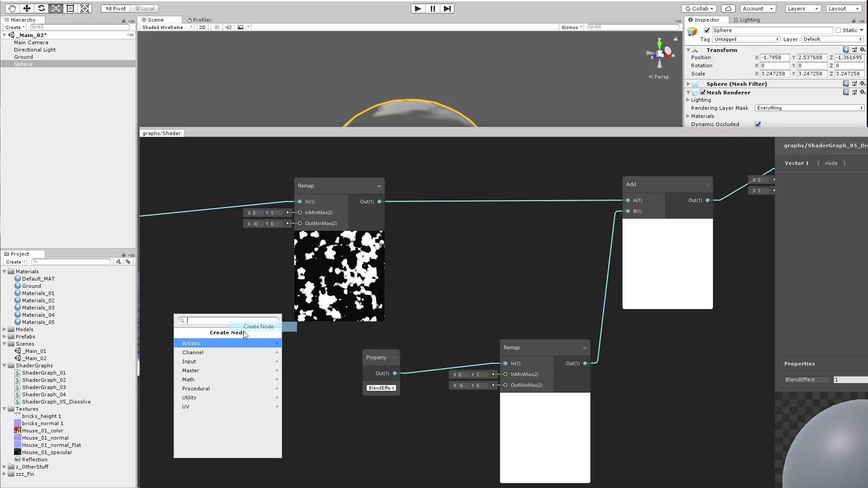
{"action": "type", "text": "vecto"}
{"action": "key", "text": "Down"}
{"action": "key", "text": "Return"}
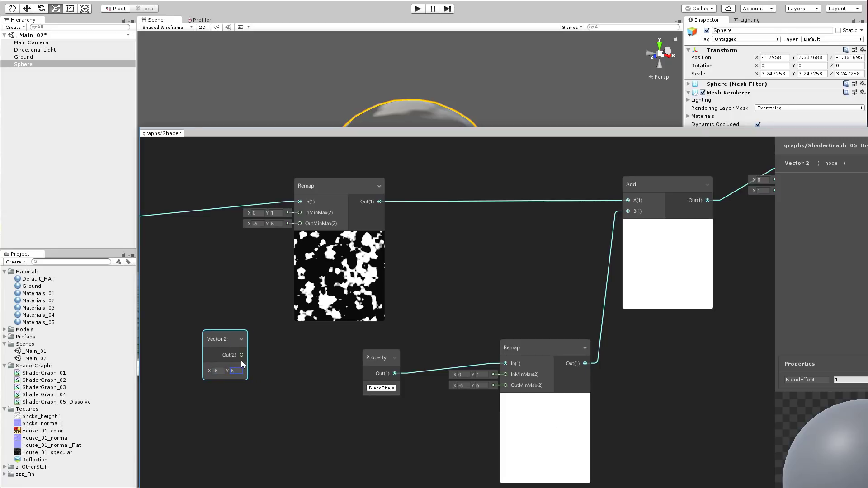
Step: Connect the Vector 2 output to OutMinMax on both Remap nodes and place the Vector 2 node lower, clear of the Property node
{"action": "left_click_drag", "start_coordinate": [241, 355], "coordinate": [299, 224]}
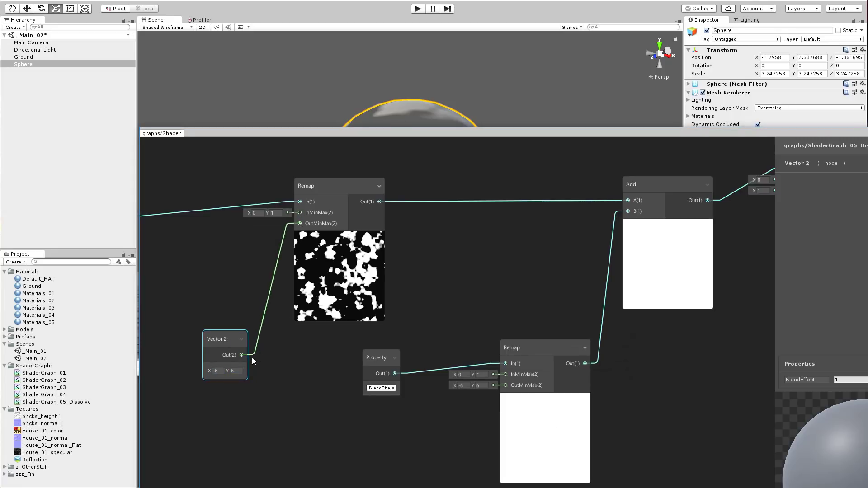
{"action": "left_click_drag", "start_coordinate": [241, 355], "coordinate": [506, 386]}
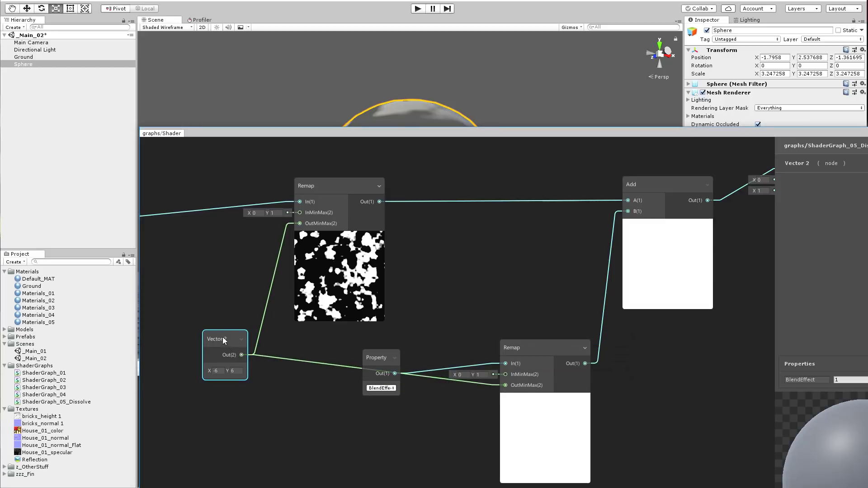
{"action": "left_click_drag", "start_coordinate": [223, 338], "coordinate": [251, 413]}
Step: Set the Vector 2 node to X -8 and Y 8, and set the graph's BlendEffect property to 0.5
{"action": "middle_click_drag", "start_coordinate": [313, 389], "coordinate": [306, 341]}
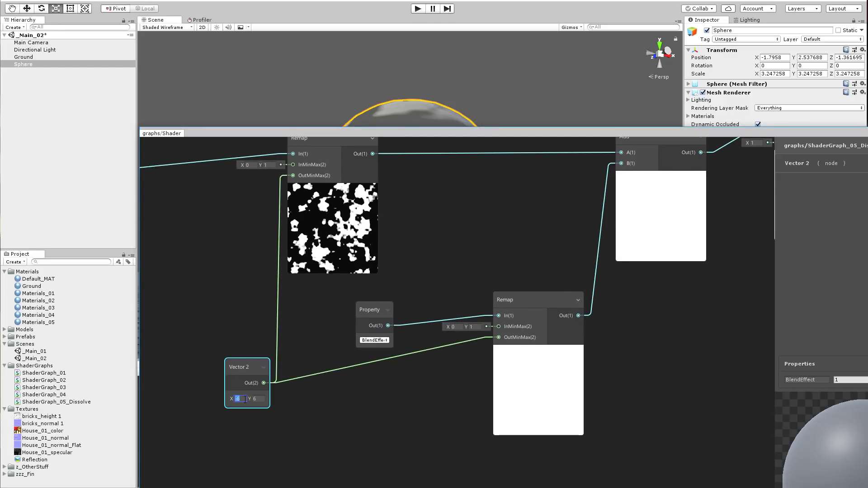
{"action": "type", "text": "-8"}
{"action": "key", "text": "Tab"}
{"action": "type", "text": "8"}
{"action": "type", "text": "0.5"}
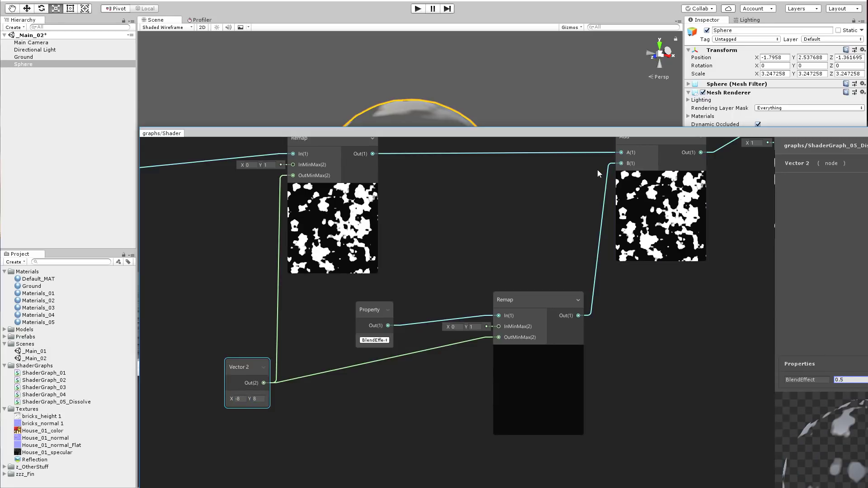
Step: Save the shader graph and test different BlendEffect values on the sphere's material
{"action": "left_click_drag", "start_coordinate": [590, 136], "coordinate": [383, 124]}
{"action": "middle_click_drag", "start_coordinate": [457, 181], "coordinate": [416, 223]}
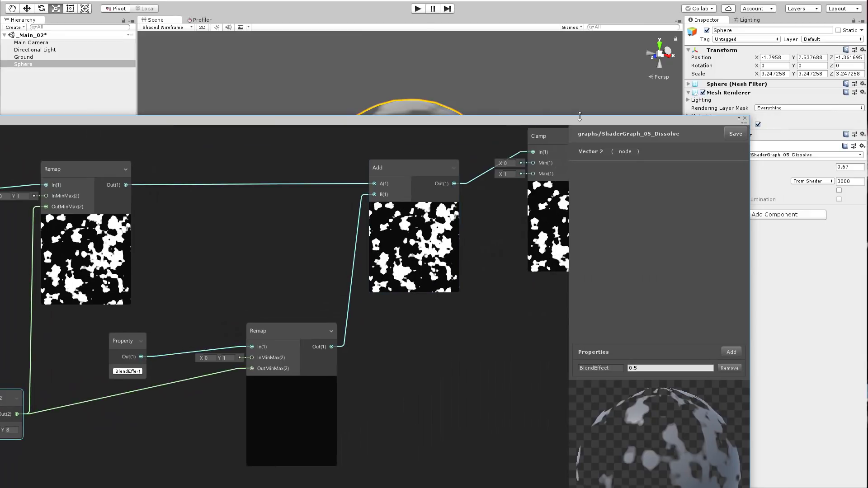
{"action": "left_click", "coordinate": [726, 134]}
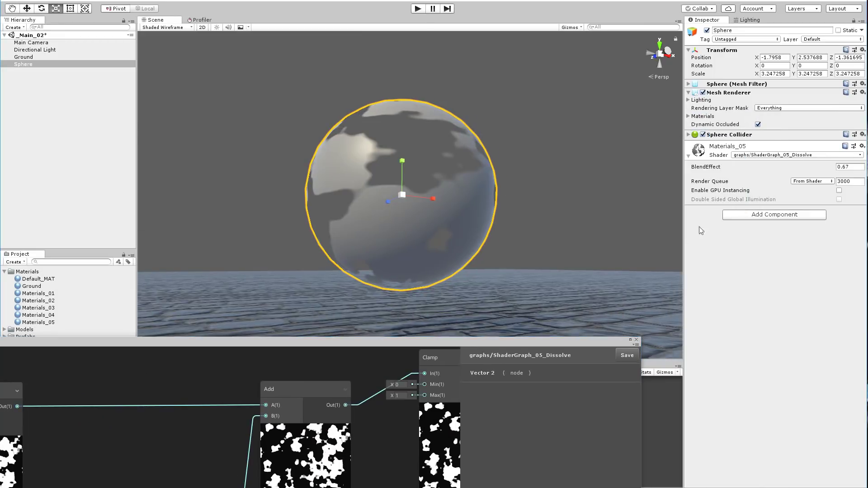
{"action": "left_click_drag", "start_coordinate": [753, 170], "coordinate": [732, 170]}
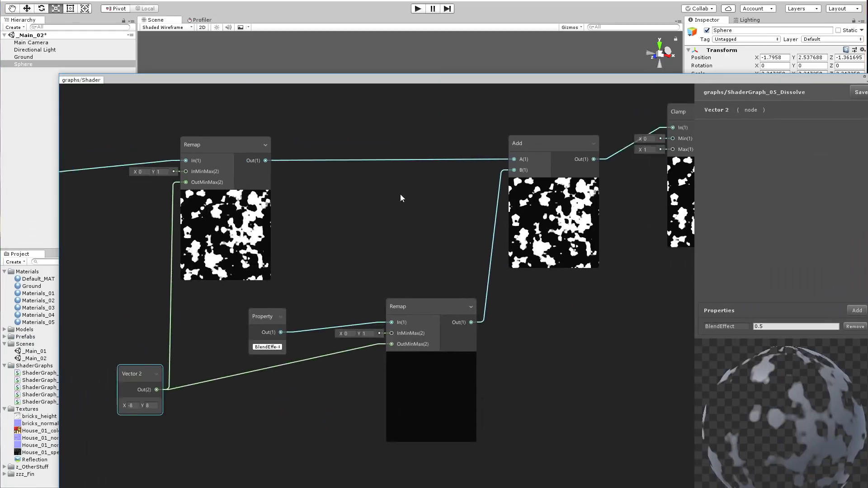
Step: Connect the Clamp output to Replace Color's In input and space out the Add, Clamp and Replace Color nodes
{"action": "middle_click_drag", "start_coordinate": [400, 194], "coordinate": [307, 284]}
{"action": "middle_click_drag", "start_coordinate": [456, 279], "coordinate": [265, 318]}
{"action": "middle_click_drag", "start_coordinate": [469, 209], "coordinate": [302, 249]}
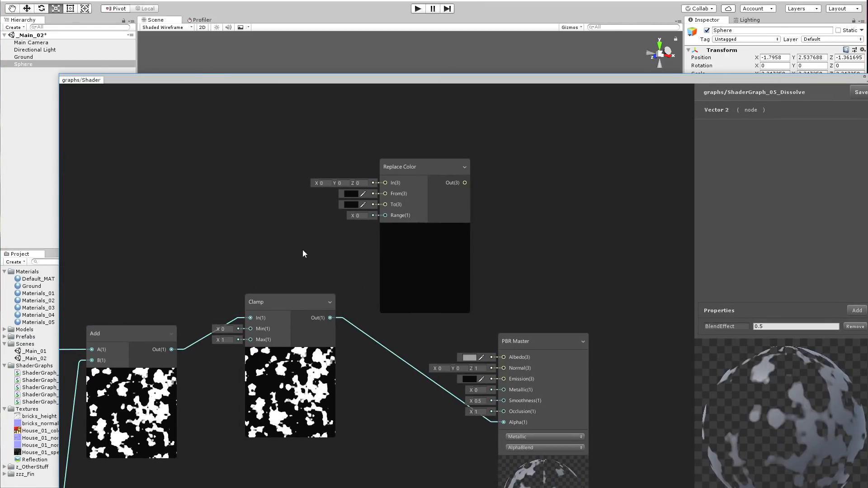
{"action": "middle_click_drag", "start_coordinate": [375, 297], "coordinate": [416, 284]}
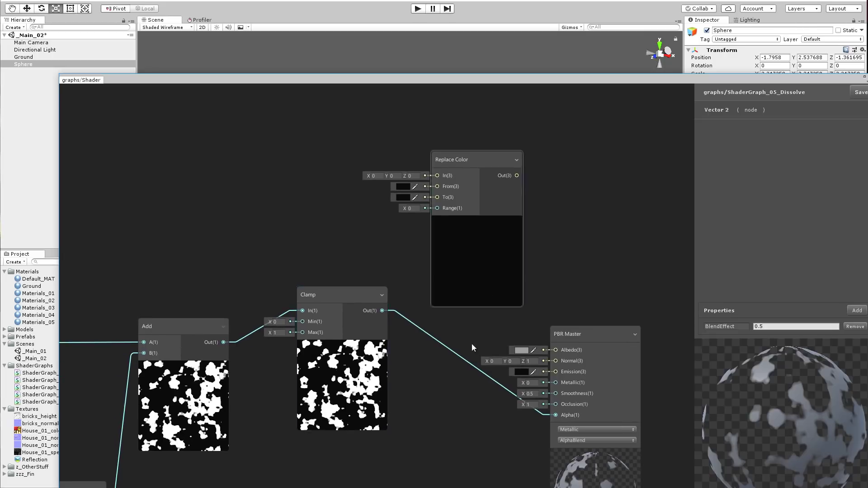
{"action": "left_click_drag", "start_coordinate": [189, 335], "coordinate": [151, 313]}
{"action": "left_click_drag", "start_coordinate": [376, 310], "coordinate": [493, 158]}
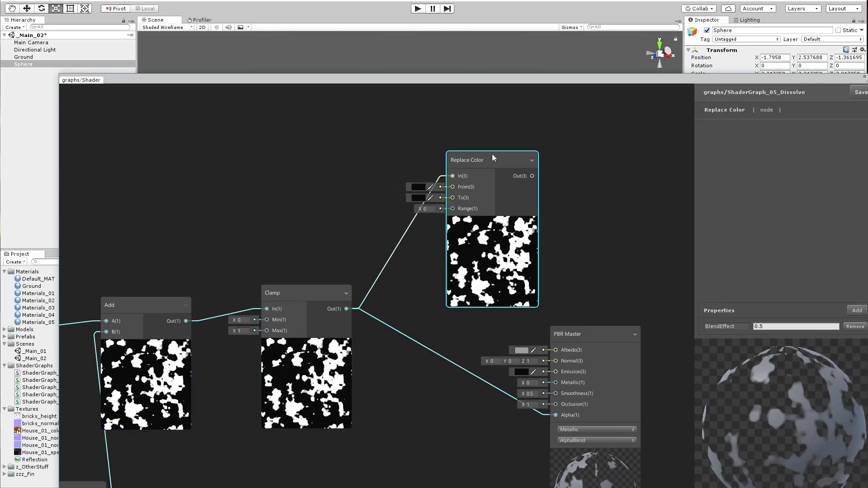
Step: Set Replace Color's From color to white and its To color to red
{"action": "left_click", "coordinate": [418, 186]}
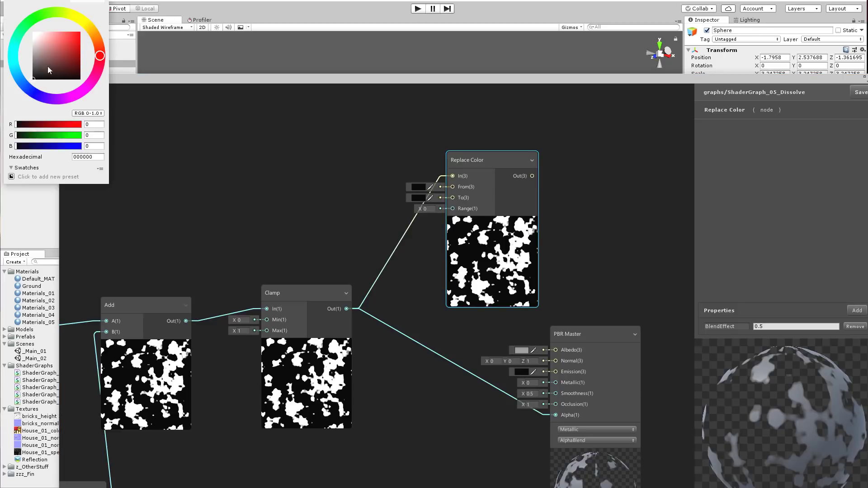
{"action": "mouse_move", "coordinate": [35, 57]}
{"action": "left_mouse_down"}
{"action": "mouse_move", "coordinate": [33, 39]}
{"action": "mouse_move", "coordinate": [27, 49]}
{"action": "mouse_move", "coordinate": [81, 32]}
{"action": "left_mouse_up"}
{"action": "left_click", "coordinate": [418, 197]}
{"action": "left_click", "coordinate": [563, 226]}
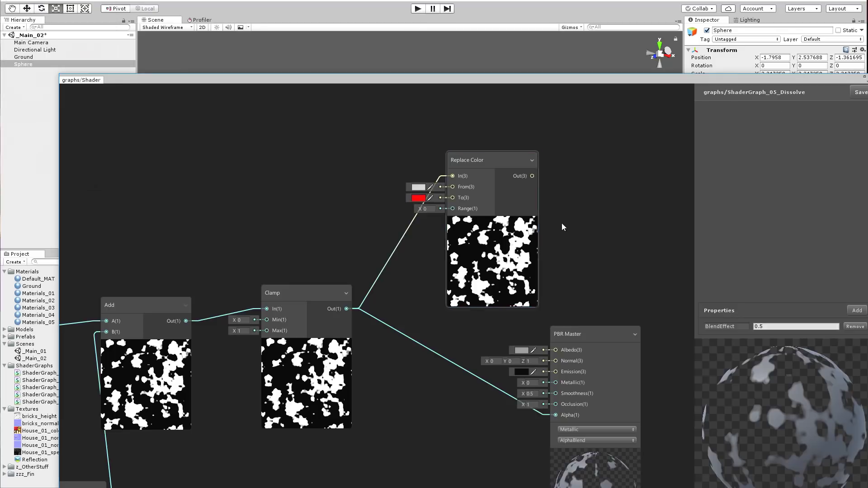
Step: Try feeding Replace Color's output into the PBR Master's Alpha, and return Alpha to the Clamp output
{"action": "left_click_drag", "start_coordinate": [532, 176], "coordinate": [556, 414]}
{"action": "middle_click_drag", "start_coordinate": [495, 189], "coordinate": [550, 166]}
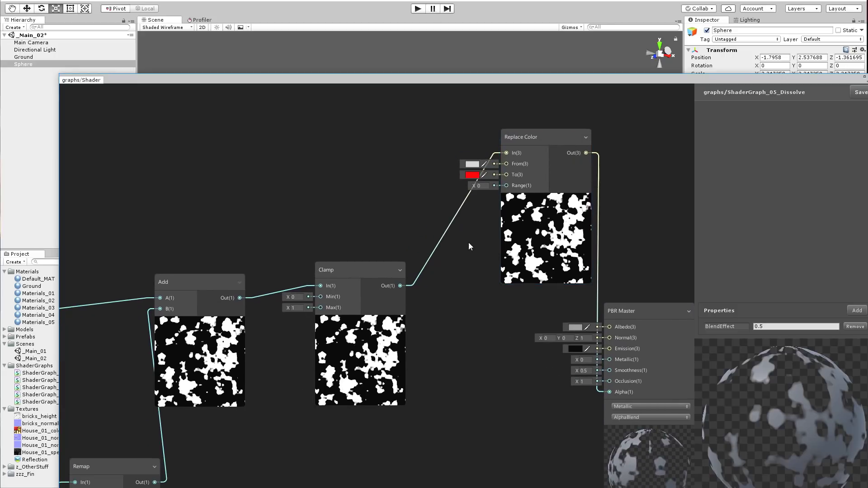
{"action": "middle_click_drag", "start_coordinate": [457, 263], "coordinate": [491, 240]}
{"action": "left_click_drag", "start_coordinate": [397, 252], "coordinate": [434, 267]}
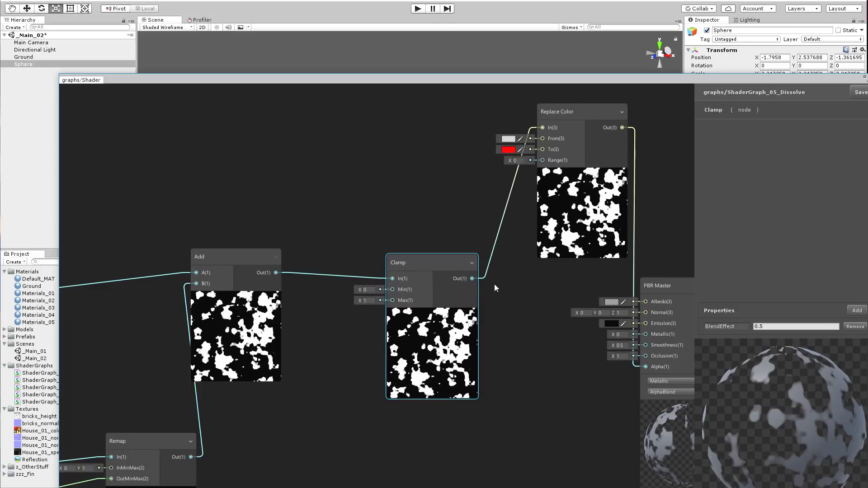
{"action": "left_click_drag", "start_coordinate": [642, 367], "coordinate": [645, 367]}
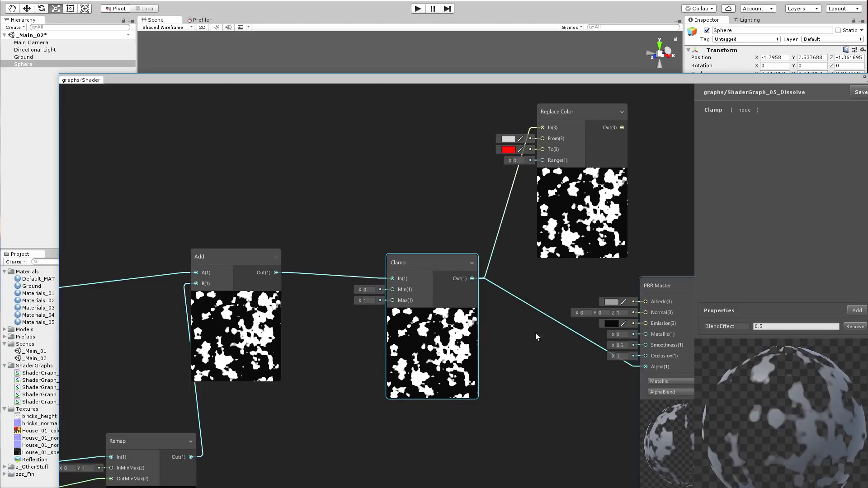
Step: Insert Replace Color between Add and Clamp, taking Add's output as its In and feeding its output into Clamp
{"action": "left_click_drag", "start_coordinate": [453, 186], "coordinate": [537, 126]}
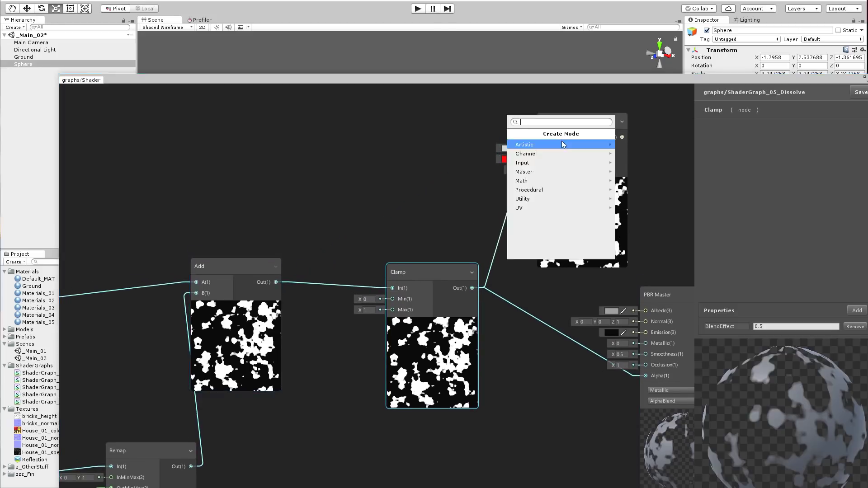
{"action": "left_click", "coordinate": [268, 299]}
{"action": "left_click_drag", "start_coordinate": [414, 210], "coordinate": [354, 129]}
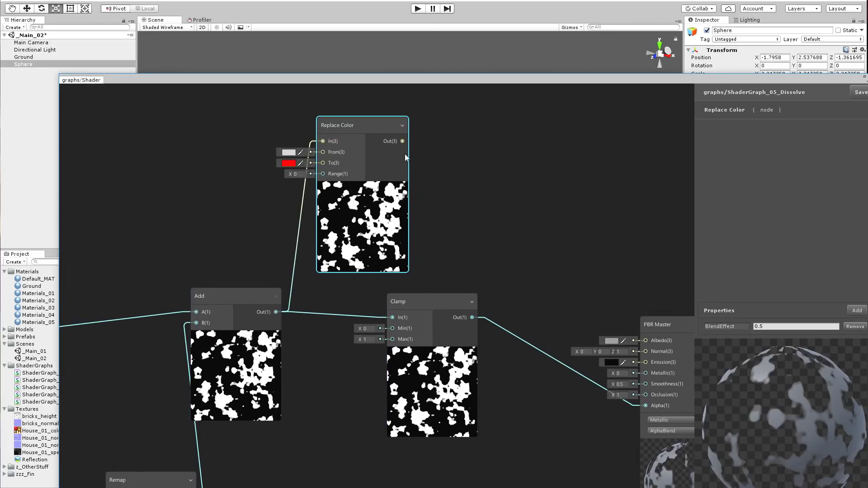
{"action": "left_click_drag", "start_coordinate": [402, 141], "coordinate": [501, 289]}
{"action": "left_click", "coordinate": [318, 165]}
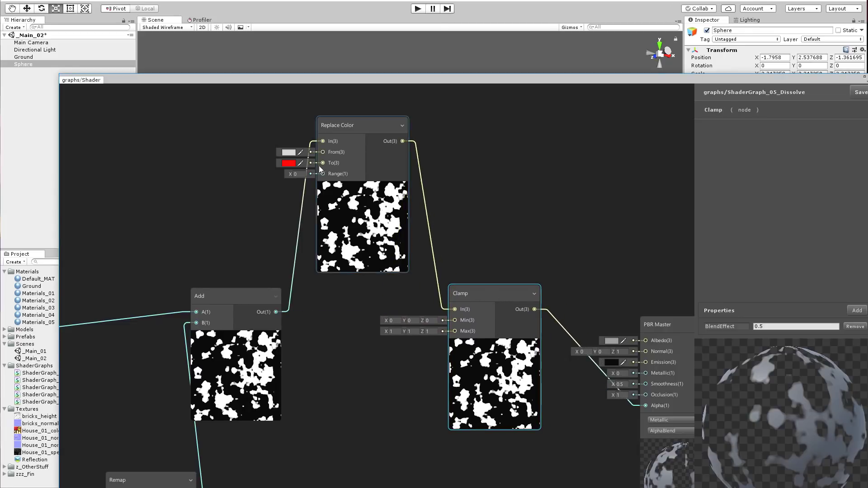
Step: Set Replace Color's Range to 0.5 and save the shader graph
{"action": "mouse_move", "coordinate": [291, 176]}
{"action": "left_mouse_down"}
{"action": "mouse_move", "coordinate": [301, 185]}
{"action": "mouse_move", "coordinate": [299, 176]}
{"action": "left_mouse_up"}
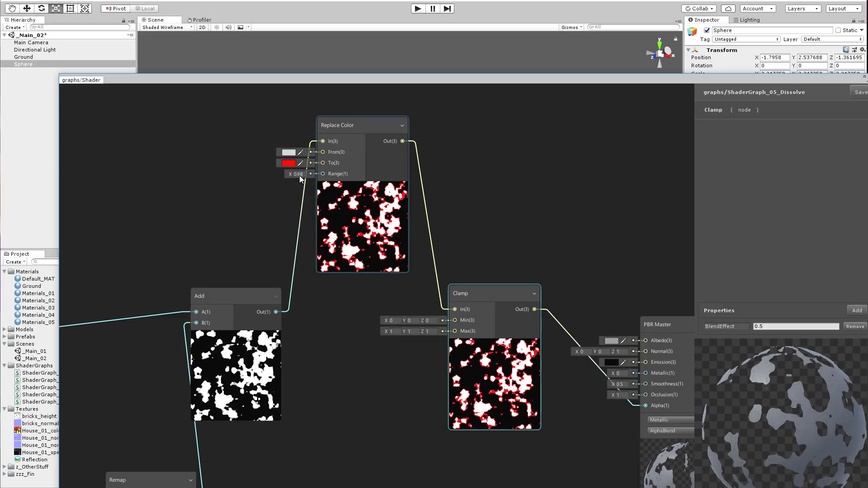
{"action": "type", "text": ".5"}
{"action": "left_click", "coordinate": [860, 93]}
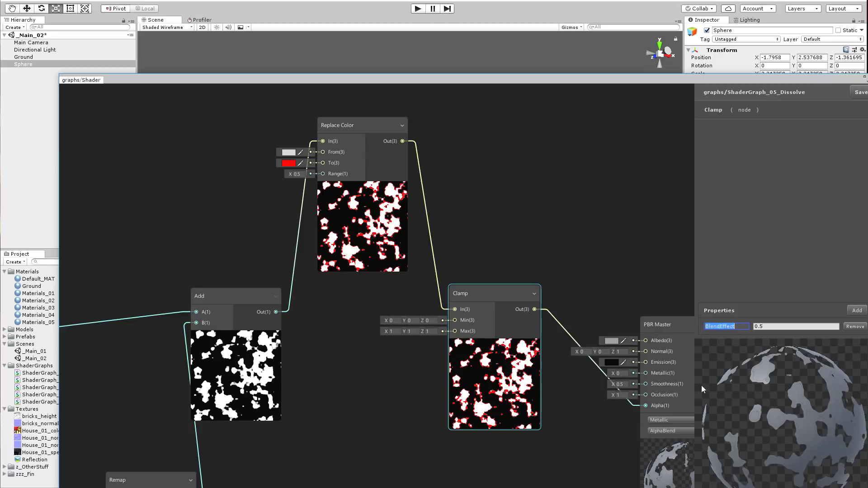
Step: Inspect the saved shader on the sphere up close and try a BlendEffect of 0.64 on its material
{"action": "left_click", "coordinate": [591, 94]}
{"action": "left_click_drag", "start_coordinate": [584, 83], "coordinate": [559, 385]}
{"action": "right_click_drag", "start_coordinate": [542, 267], "coordinate": [674, 267], "text": "alt"}
{"action": "middle_click_drag", "start_coordinate": [424, 148], "coordinate": [463, 190]}
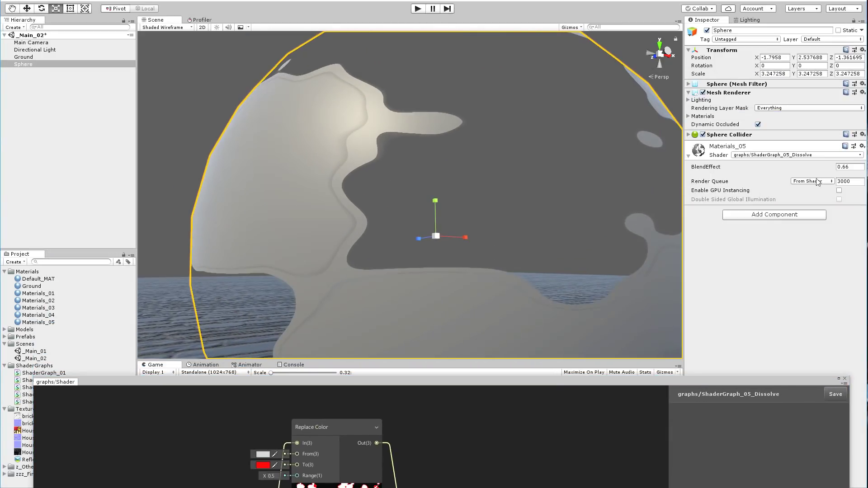
{"action": "mouse_move", "coordinate": [771, 170]}
{"action": "left_mouse_down"}
{"action": "mouse_move", "coordinate": [785, 170]}
{"action": "mouse_move", "coordinate": [764, 169]}
{"action": "mouse_move", "coordinate": [774, 171]}
{"action": "left_mouse_up"}
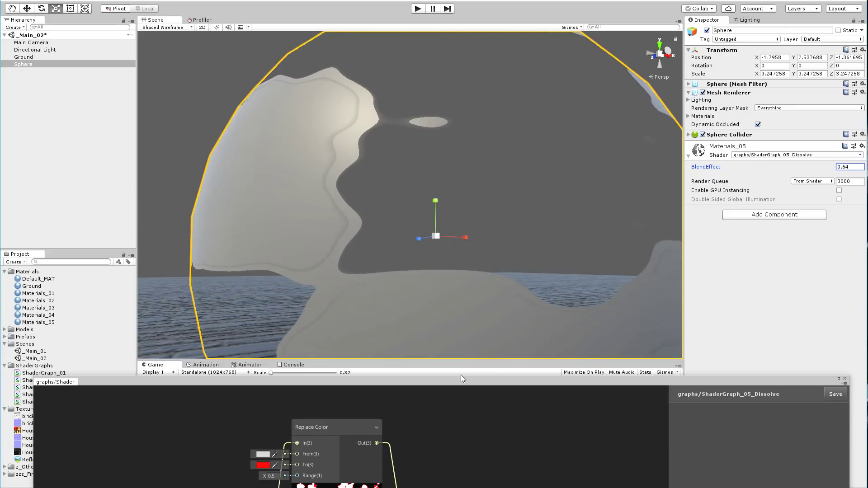
Step: Back in the graph, connect Add's output directly to Clamp and feed Clamp's output into Replace Color's In
{"action": "left_click_drag", "start_coordinate": [461, 378], "coordinate": [473, 55]}
{"action": "left_click_drag", "start_coordinate": [278, 103], "coordinate": [387, 103]}
{"action": "left_click_drag", "start_coordinate": [417, 311], "coordinate": [388, 300]}
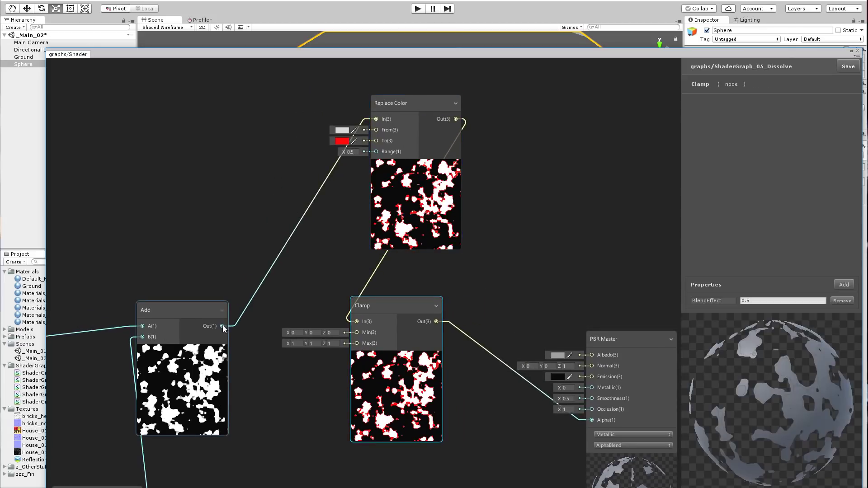
{"action": "left_click_drag", "start_coordinate": [222, 326], "coordinate": [356, 321]}
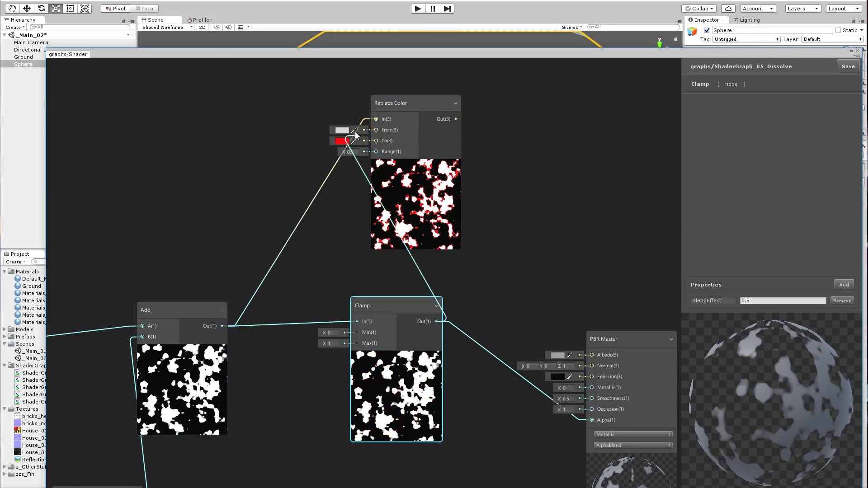
{"action": "left_click_drag", "start_coordinate": [356, 134], "coordinate": [376, 119]}
Step: Place Replace Color between Clamp and the PBR Master and connect its output to both Alpha and Albedo
{"action": "left_click_drag", "start_coordinate": [448, 122], "coordinate": [580, 166]}
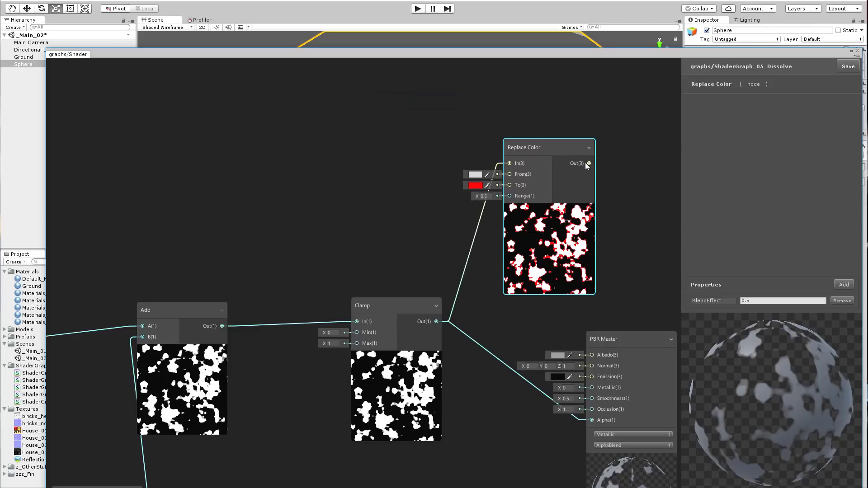
{"action": "left_click_drag", "start_coordinate": [603, 226], "coordinate": [597, 432]}
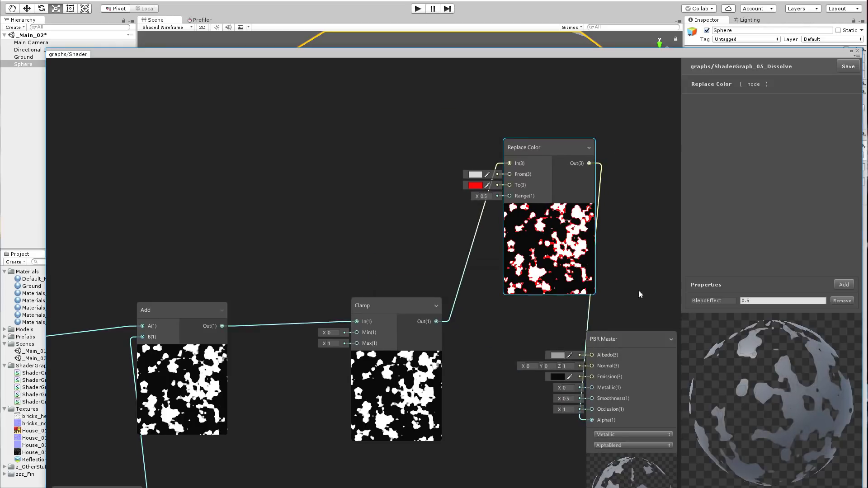
{"action": "middle_click_drag", "start_coordinate": [639, 289], "coordinate": [501, 203]}
{"action": "left_click_drag", "start_coordinate": [258, 226], "coordinate": [224, 227]}
{"action": "left_click_drag", "start_coordinate": [412, 66], "coordinate": [368, 89]}
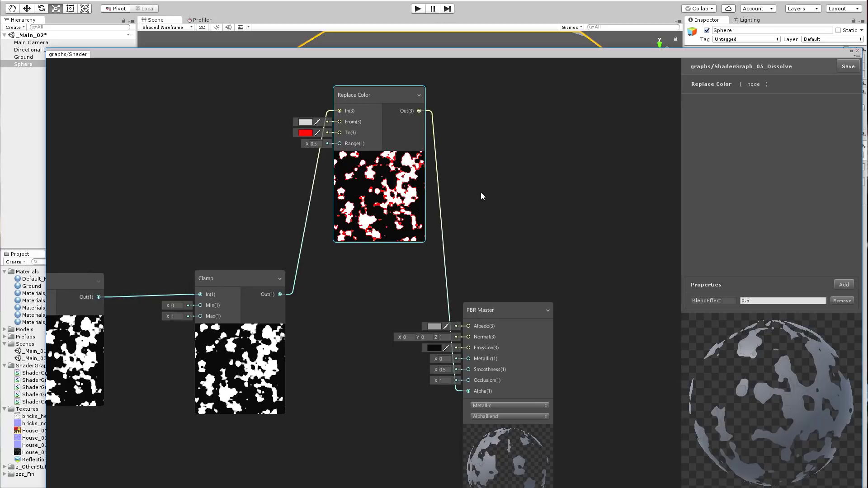
{"action": "middle_click_drag", "start_coordinate": [492, 258], "coordinate": [510, 261]}
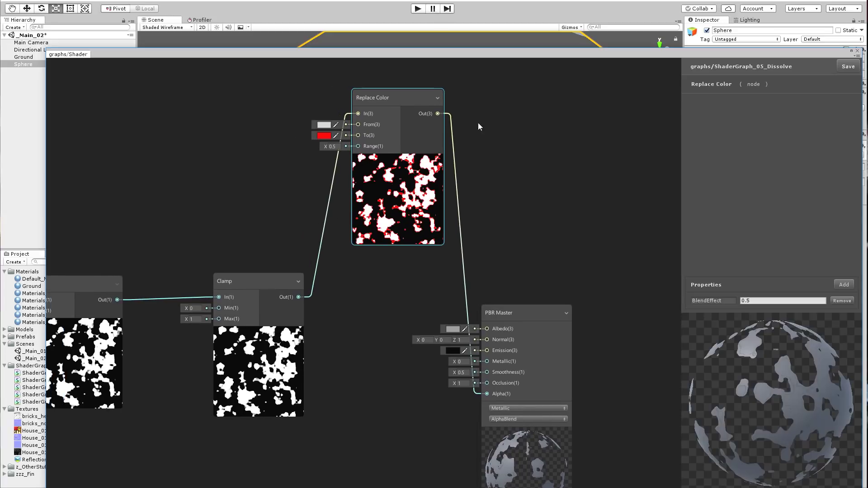
{"action": "left_click_drag", "start_coordinate": [438, 114], "coordinate": [489, 329]}
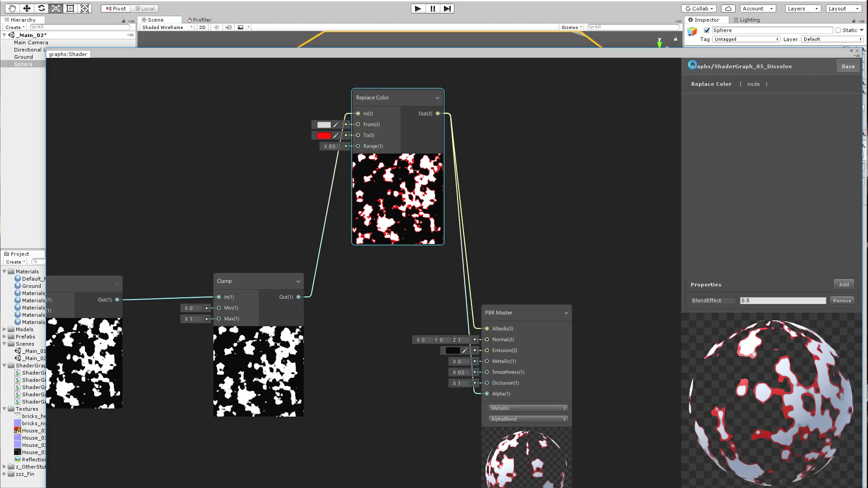
Step: View the whole sphere in the scene and test different BlendEffect values on its material
{"action": "left_click_drag", "start_coordinate": [661, 54], "coordinate": [643, 397]}
{"action": "scroll", "coordinate": [401, 283], "scroll_direction": "down", "scroll_amount": 9}
{"action": "left_click_drag", "start_coordinate": [401, 283], "coordinate": [417, 269], "text": "alt"}
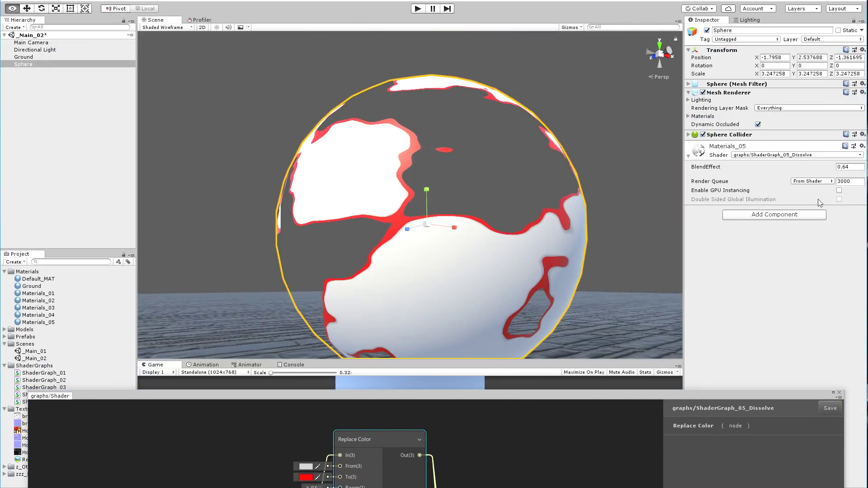
{"action": "left_click_drag", "start_coordinate": [797, 166], "coordinate": [744, 172]}
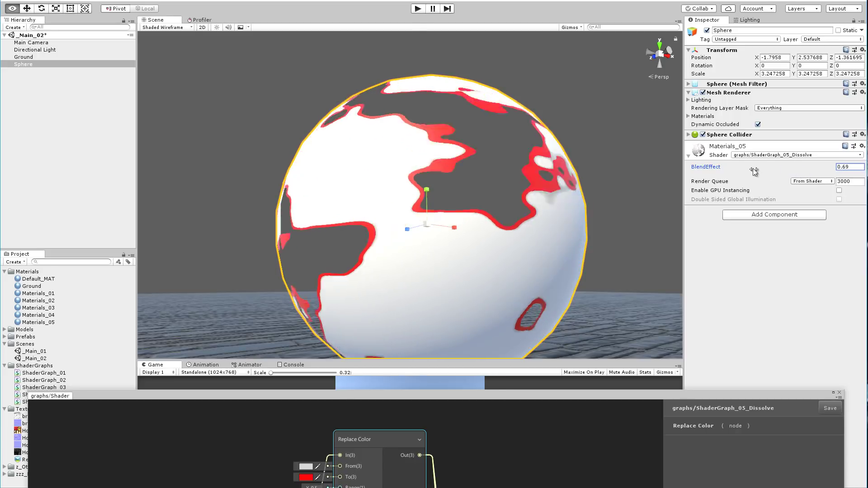
Step: Return to the graph, shift Replace Color down slightly and add a Sample Texture 2D node above it
{"action": "left_click_drag", "start_coordinate": [444, 392], "coordinate": [449, 61]}
{"action": "middle_click_drag", "start_coordinate": [484, 173], "coordinate": [535, 221]}
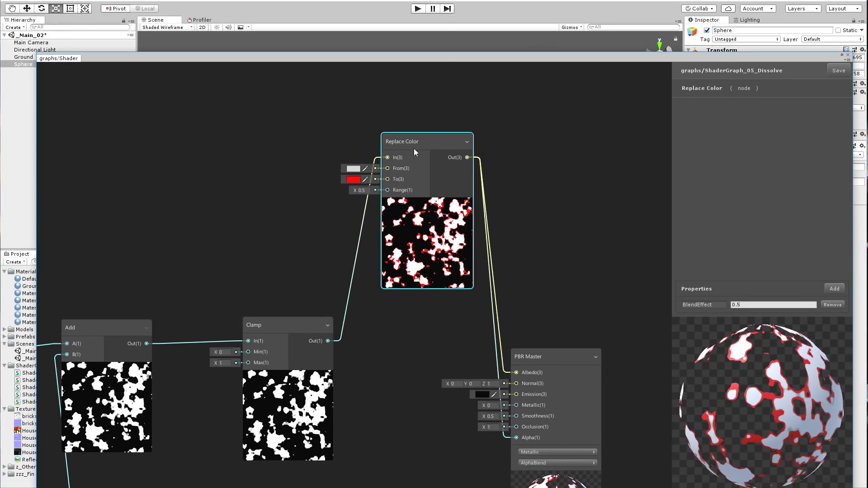
{"action": "left_click_drag", "start_coordinate": [414, 148], "coordinate": [402, 166]}
{"action": "right_click", "coordinate": [389, 115]}
{"action": "left_click", "coordinate": [403, 121]}
{"action": "type", "text": "tex"}
{"action": "key", "text": "Down"}
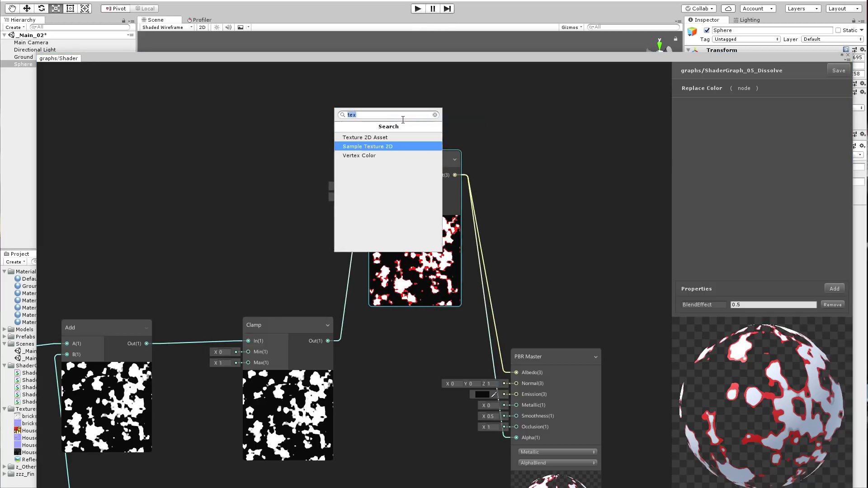
{"action": "key", "text": "Return"}
Step: Assign the ground_crack texture to the Sample Texture 2D node
{"action": "left_click_drag", "start_coordinate": [408, 123], "coordinate": [515, 132]}
{"action": "left_click", "coordinate": [482, 151]}
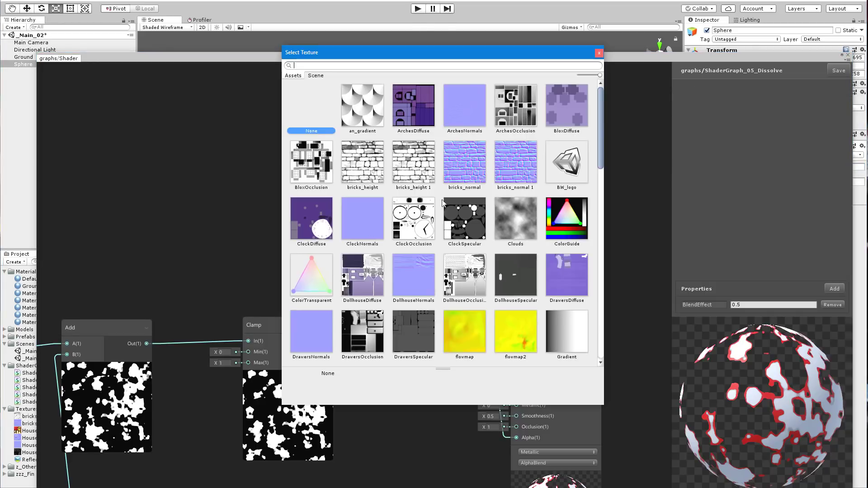
{"action": "scroll", "coordinate": [320, 181], "scroll_direction": "down", "scroll_amount": 5}
{"action": "double_click", "coordinate": [311, 224]}
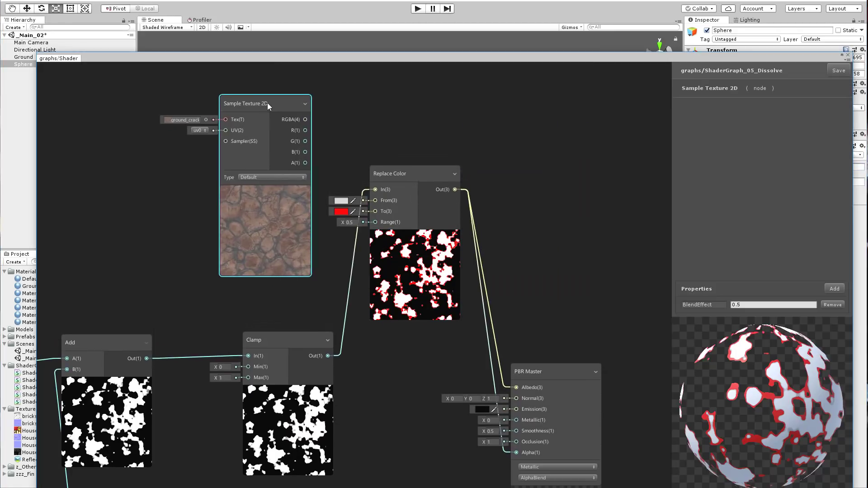
Step: Add a Multiply node above the Replace Color node
{"action": "right_click", "coordinate": [412, 113]}
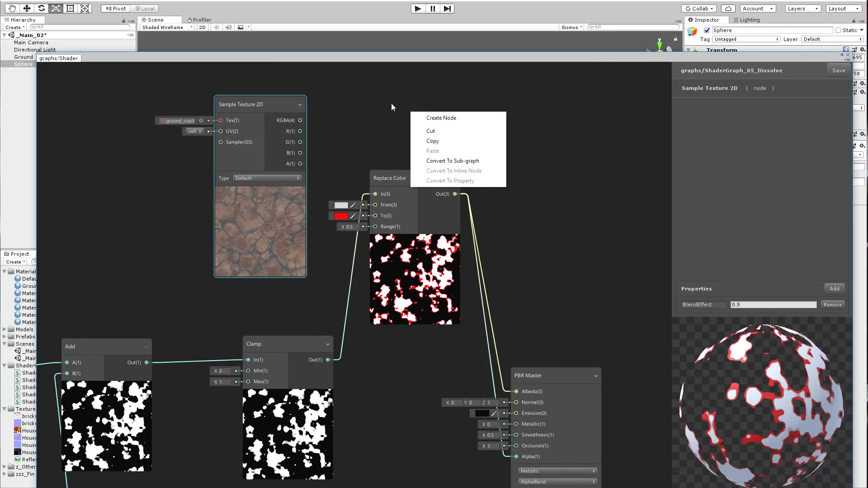
{"action": "left_click", "coordinate": [459, 114]}
{"action": "type", "text": "mu"}
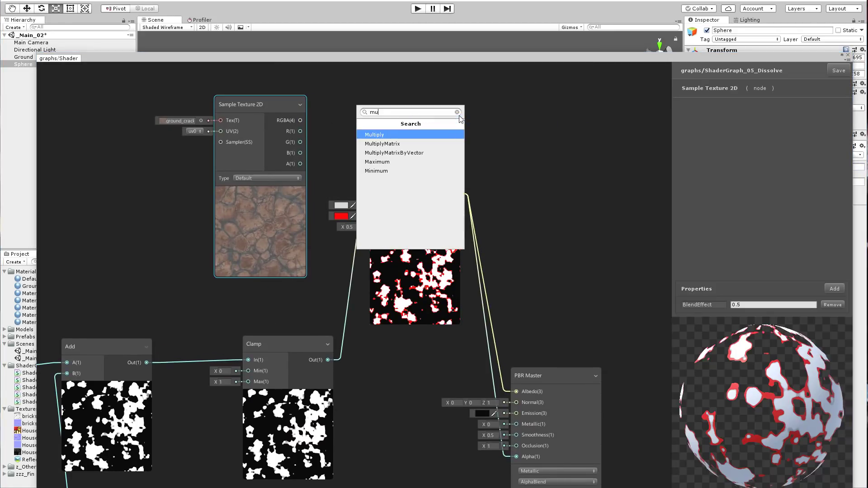
{"action": "type", "text": "lti"}
{"action": "key", "text": "Return"}
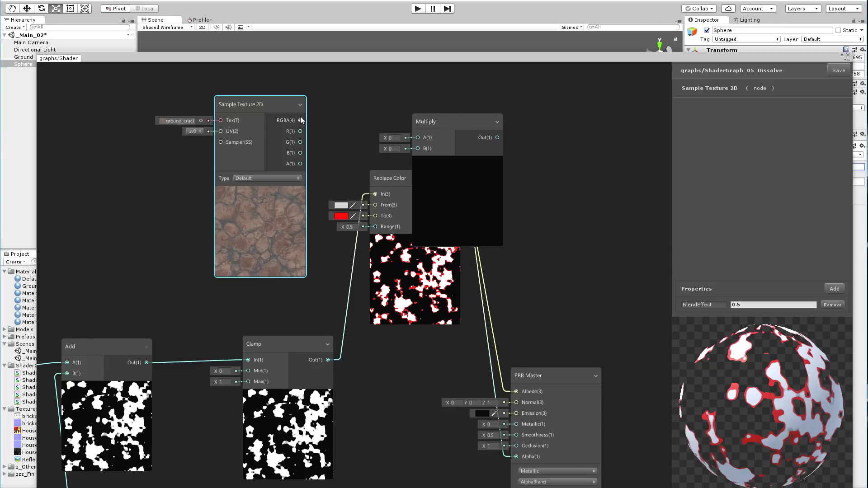
Step: Multiply the texture's RGBA (A) by Replace Color's output (B) and connect the result to the PBR Master's Albedo
{"action": "left_click_drag", "start_coordinate": [300, 120], "coordinate": [418, 137]}
{"action": "left_click_drag", "start_coordinate": [417, 184], "coordinate": [502, 175]}
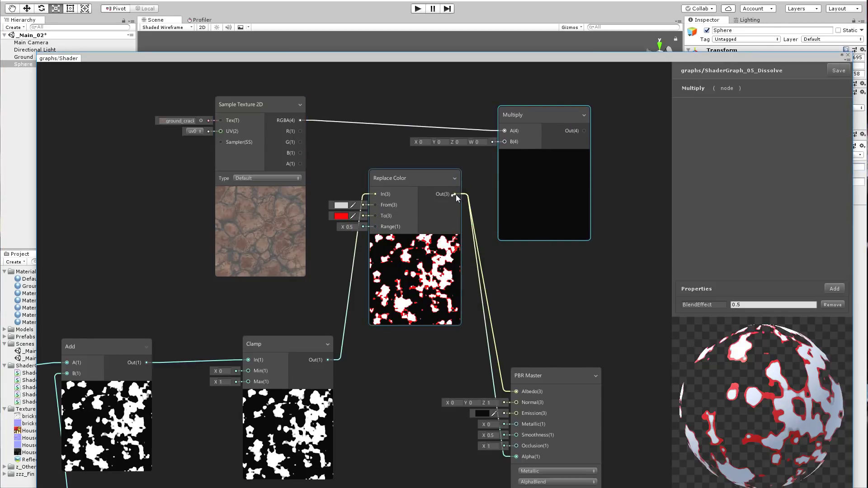
{"action": "left_click_drag", "start_coordinate": [456, 194], "coordinate": [505, 141]}
{"action": "left_click_drag", "start_coordinate": [584, 131], "coordinate": [516, 392]}
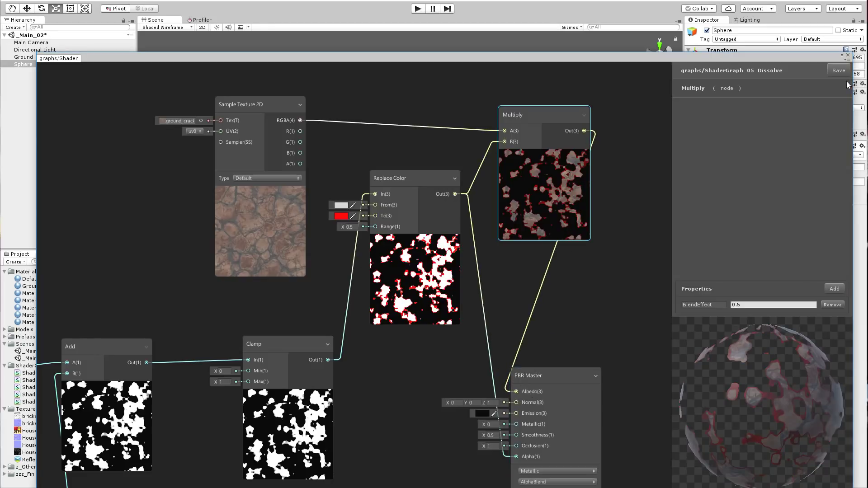
Step: Examine the textured dissolve effect on the sphere in the scene
{"action": "left_click_drag", "start_coordinate": [705, 60], "coordinate": [668, 367]}
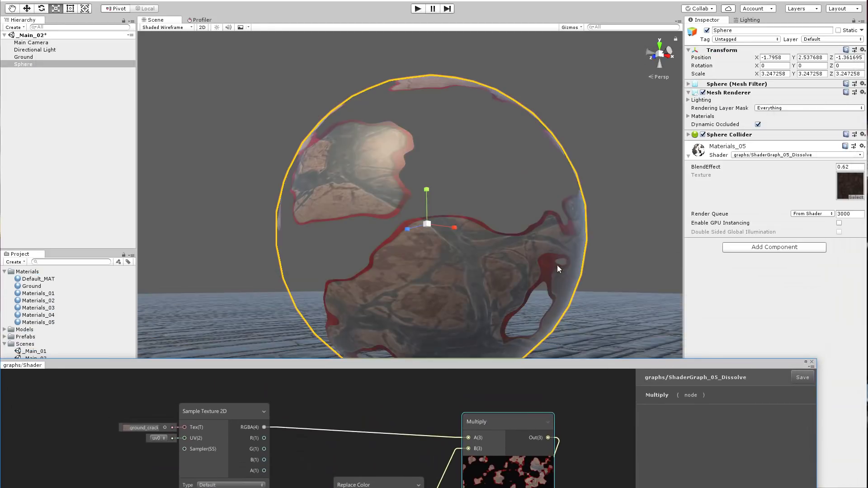
{"action": "left_click", "coordinate": [473, 221]}
{"action": "scroll", "coordinate": [473, 221], "scroll_direction": "up", "scroll_amount": 1}
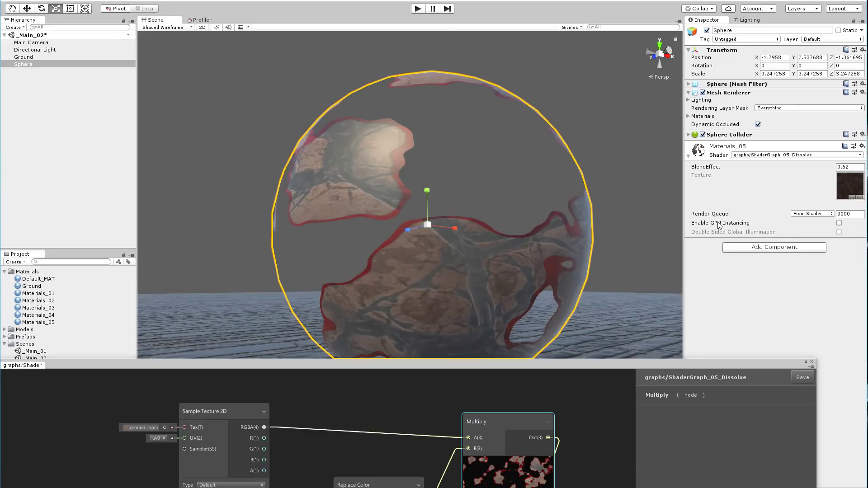
Step: Test the dissolve by scrubbing the sphere material's BlendEffect to 0.67
{"action": "left_click_drag", "start_coordinate": [709, 167], "coordinate": [723, 180], "text": "alt"}
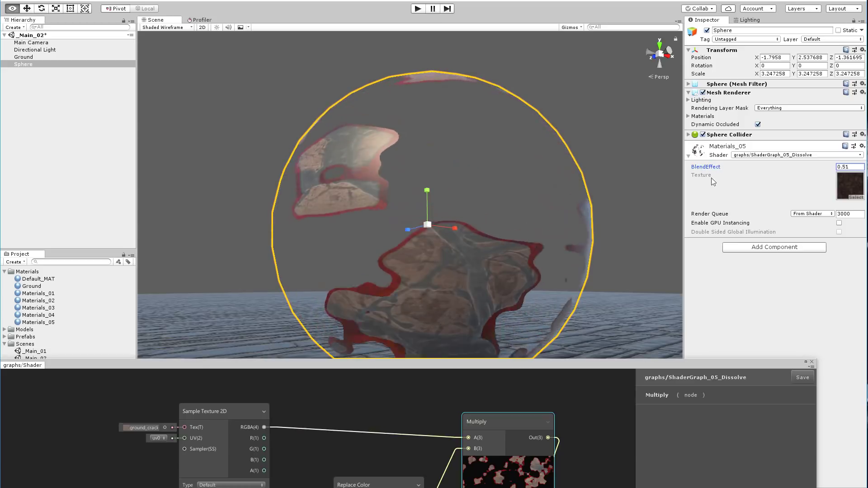
Step: Add a Remap node between Sample Texture 2D and Multiply, and feed it the texture's RGBA output
{"action": "left_click_drag", "start_coordinate": [510, 366], "coordinate": [514, 69]}
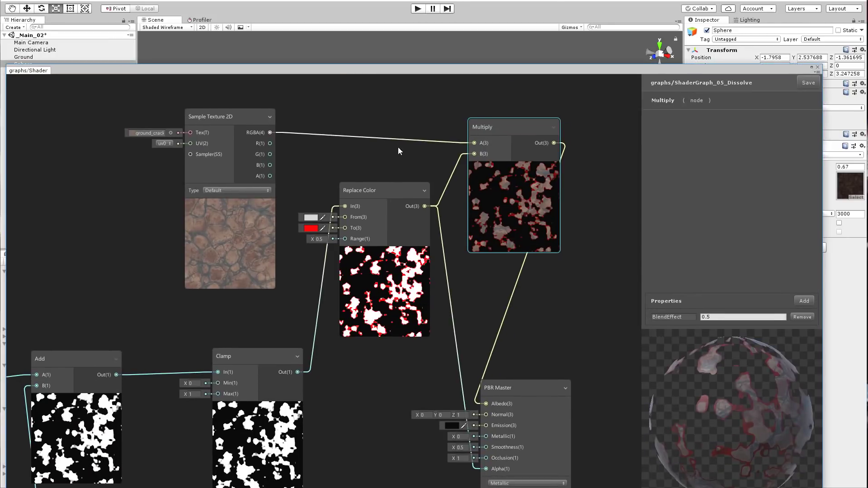
{"action": "right_click", "coordinate": [422, 145]}
{"action": "left_click", "coordinate": [434, 151]}
{"action": "type", "text": "remap"}
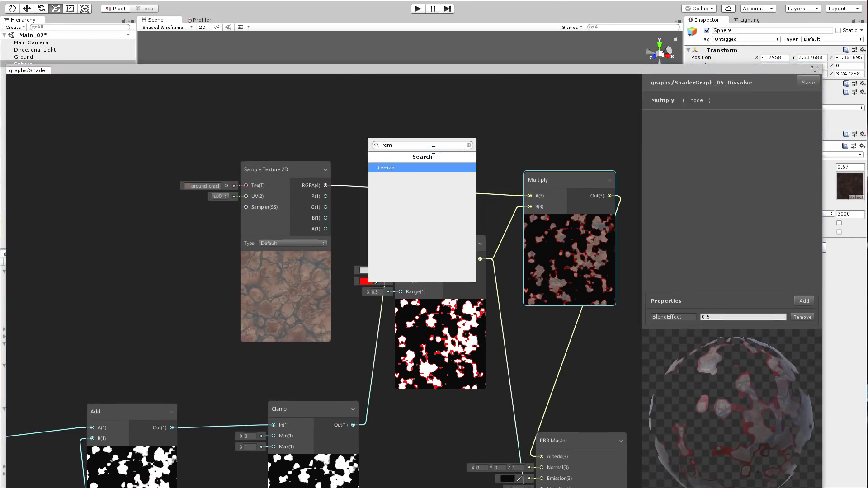
{"action": "key", "text": "Return"}
{"action": "left_click_drag", "start_coordinate": [280, 170], "coordinate": [139, 167]}
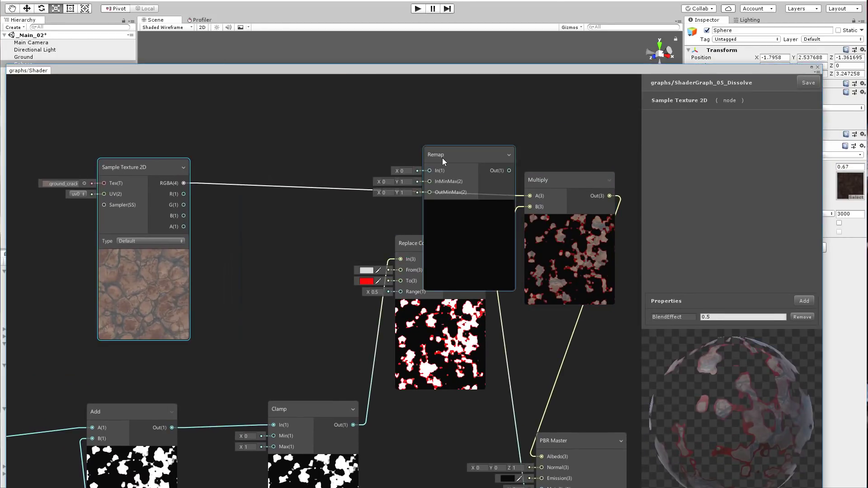
{"action": "left_click_drag", "start_coordinate": [442, 158], "coordinate": [251, 130]}
{"action": "left_click_drag", "start_coordinate": [200, 186], "coordinate": [309, 133]}
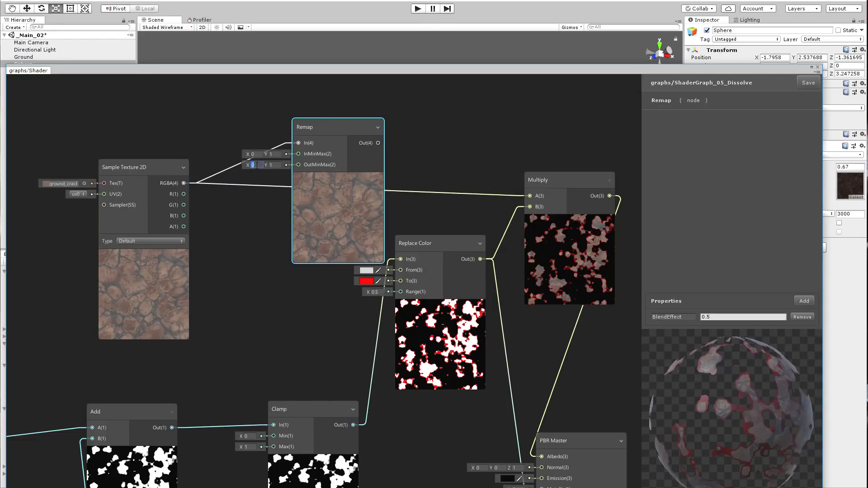
Step: Try different OutMinMax values on the texture's Remap node, ending with X -0.1 and Y 2
{"action": "key", "text": "Tab"}
{"action": "type", "text": "2"}
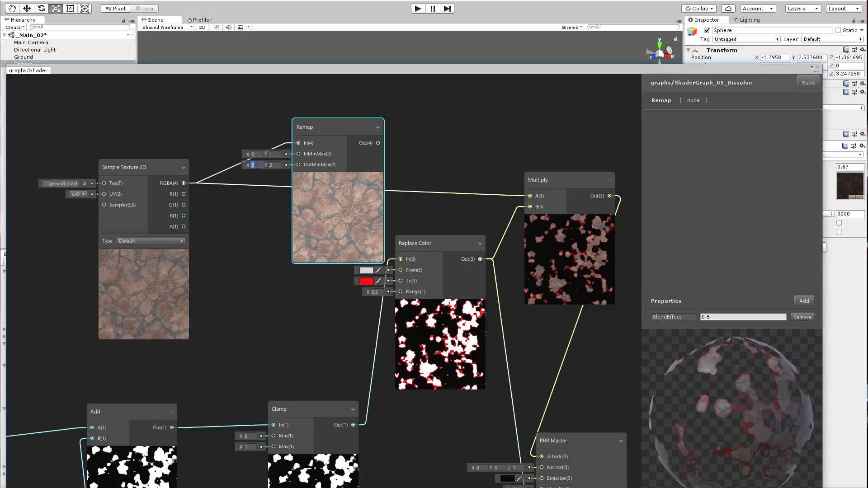
{"action": "left_click", "coordinate": [256, 165]}
{"action": "type", "text": "-2"}
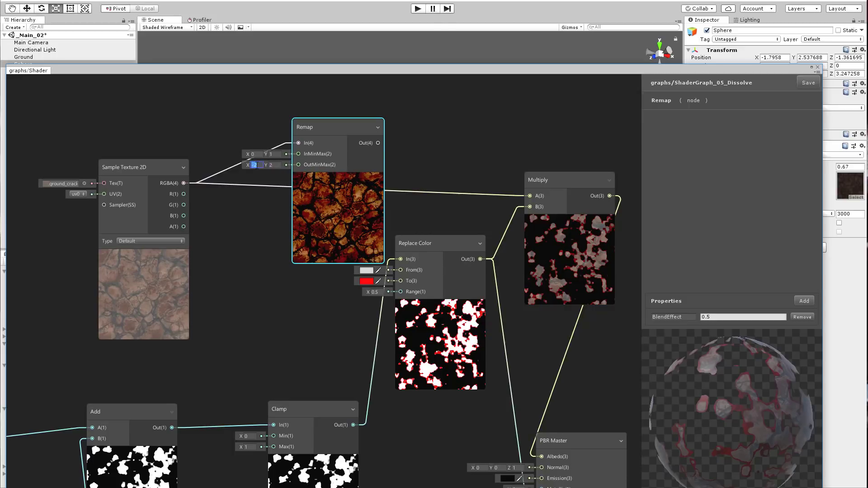
{"action": "key", "text": "BackSpace"}
{"action": "type", "text": "0.1"}
{"action": "key", "text": "Tab"}
{"action": "type", "text": "3"}
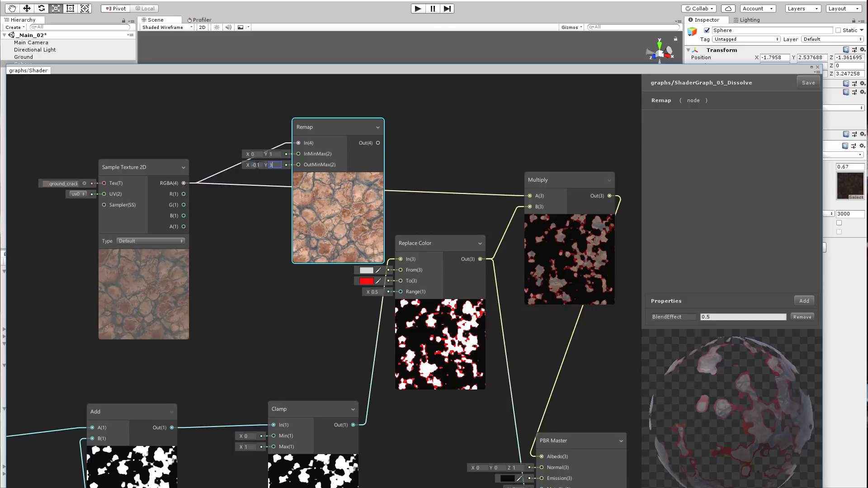
{"action": "key", "text": "BackSpace"}
{"action": "type", "text": "1"}
{"action": "key", "text": "BackSpace"}
{"action": "type", "text": "2"}
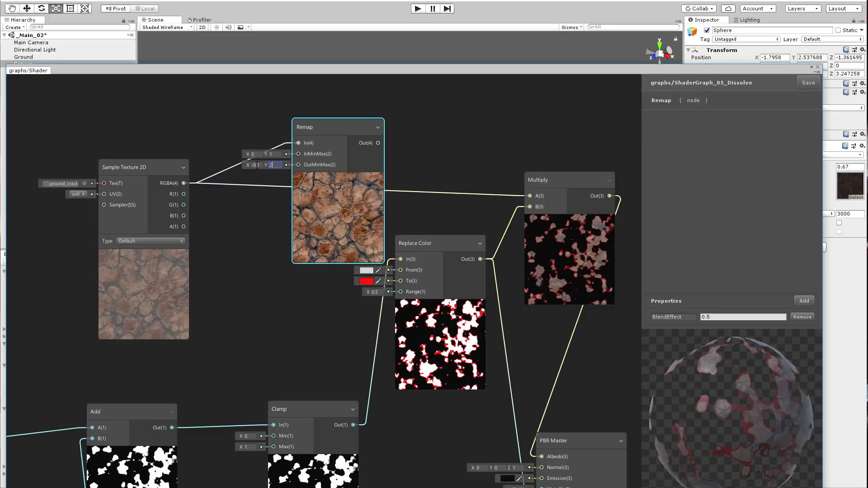
Step: Set the texture Remap node's OutMinMax to X -0.15 and Y 2.5
{"action": "left_click", "coordinate": [256, 164]}
{"action": "type", "text": "-0.5"}
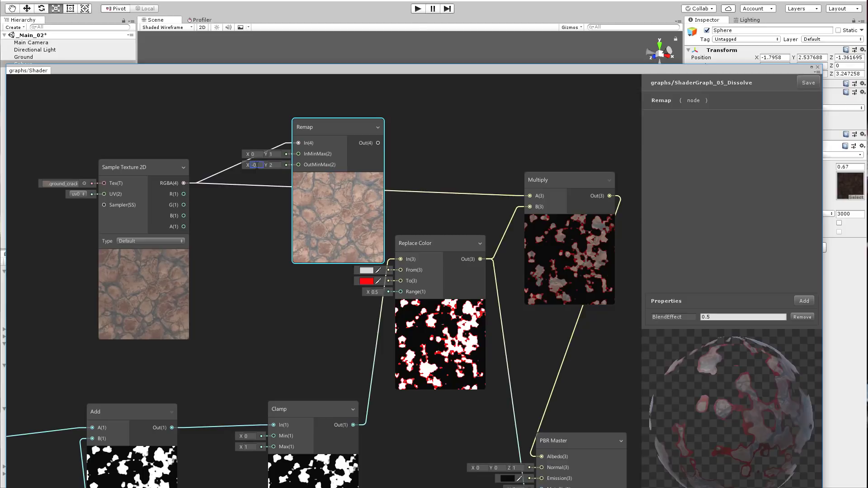
{"action": "key", "text": "BackSpace"}
{"action": "key", "text": "BackSpace"}
{"action": "type", "text": "1"}
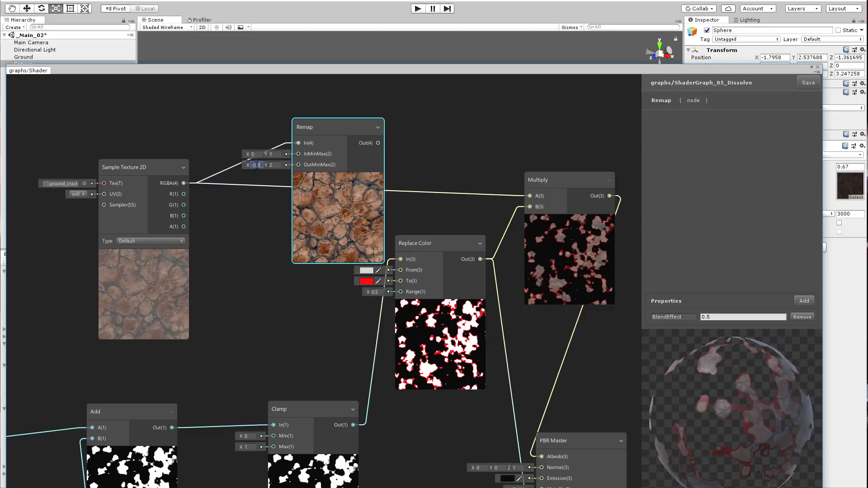
{"action": "type", "text": "5"}
{"action": "key", "text": "Tab"}
{"action": "type", "text": "2.5"}
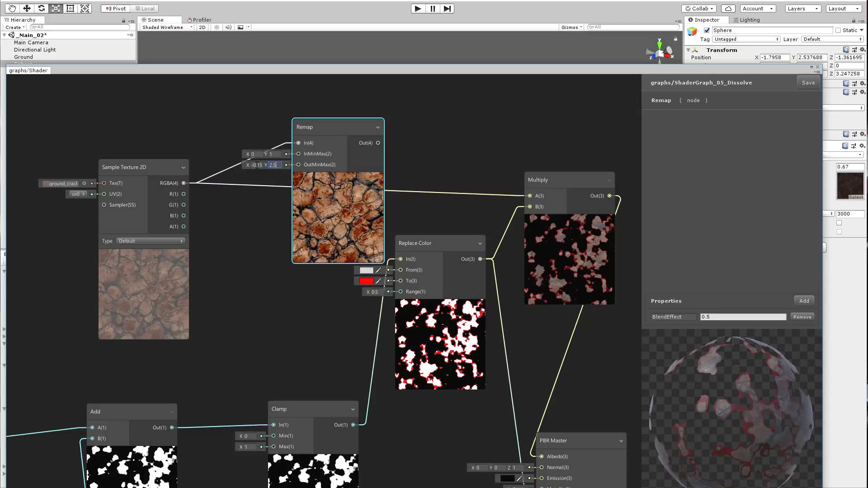
Step: Connect the texture Remap's output to Multiply's A input and save the graph
{"action": "left_click_drag", "start_coordinate": [378, 143], "coordinate": [530, 196]}
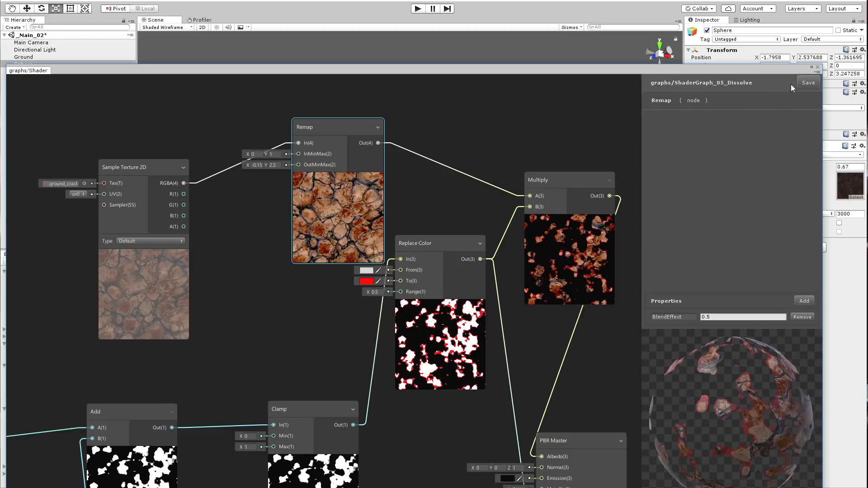
{"action": "left_click_drag", "start_coordinate": [758, 72], "coordinate": [685, 342]}
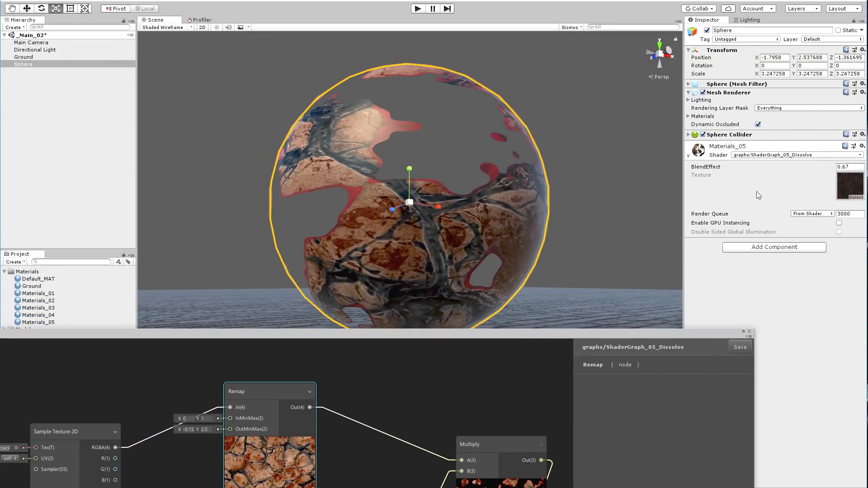
Step: Examine the higher-contrast texture on the sphere from another angle while varying BlendEffect
{"action": "mouse_move", "coordinate": [750, 169]}
{"action": "left_mouse_down", "text": "alt"}
{"action": "mouse_move", "coordinate": [724, 167]}
{"action": "mouse_move", "coordinate": [754, 165]}
{"action": "left_mouse_up", "text": "alt"}
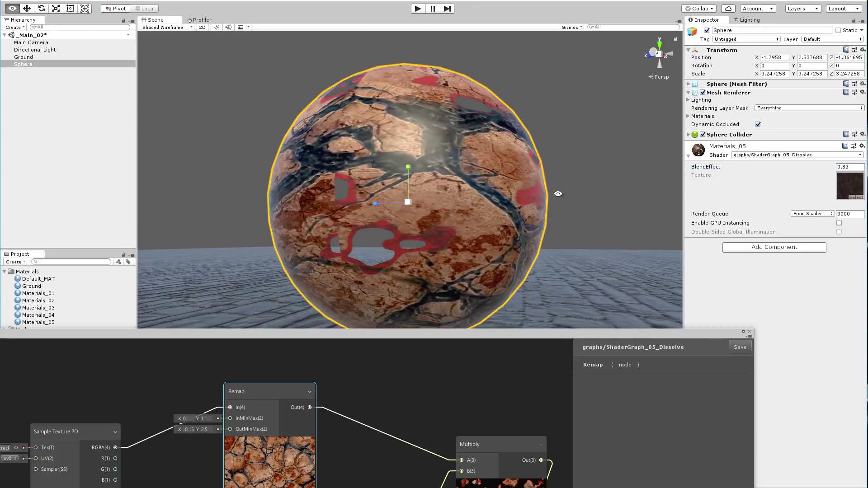
{"action": "left_click_drag", "start_coordinate": [558, 194], "coordinate": [575, 196], "text": "alt"}
{"action": "scroll", "coordinate": [575, 195], "scroll_direction": "down", "scroll_amount": 2}
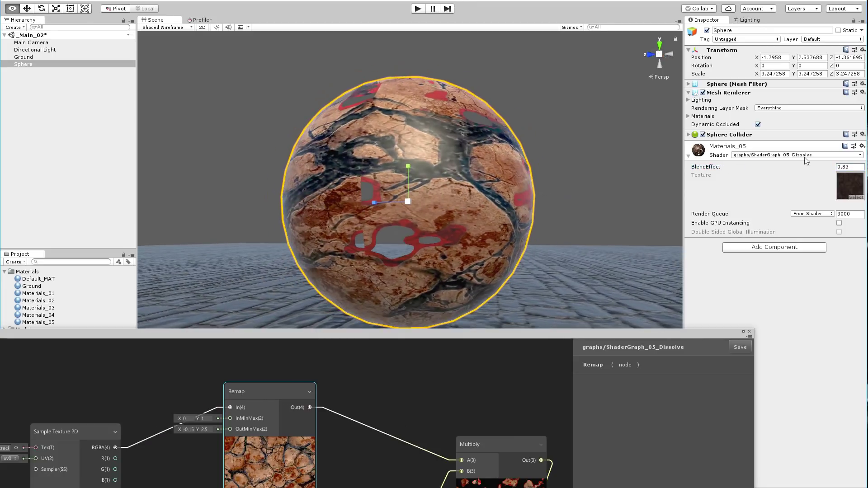
{"action": "left_click_drag", "start_coordinate": [731, 165], "coordinate": [725, 165], "text": "alt"}
Step: Set the Simple Noise node's Scale to 100 and save the graph
{"action": "left_click_drag", "start_coordinate": [337, 333], "coordinate": [558, 122]}
{"action": "middle_click_drag", "start_coordinate": [409, 230], "coordinate": [632, 196]}
{"action": "middle_click_drag", "start_coordinate": [329, 253], "coordinate": [633, 158]}
{"action": "middle_click_drag", "start_coordinate": [262, 348], "coordinate": [428, 186]}
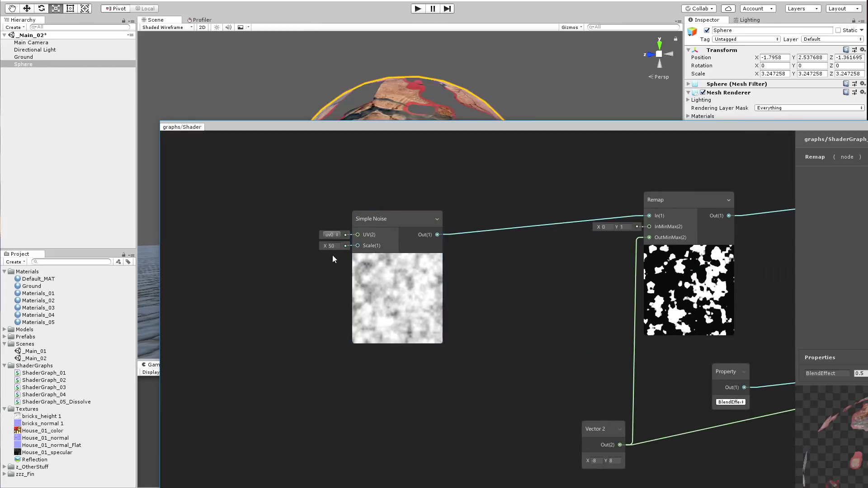
{"action": "type", "text": "100"}
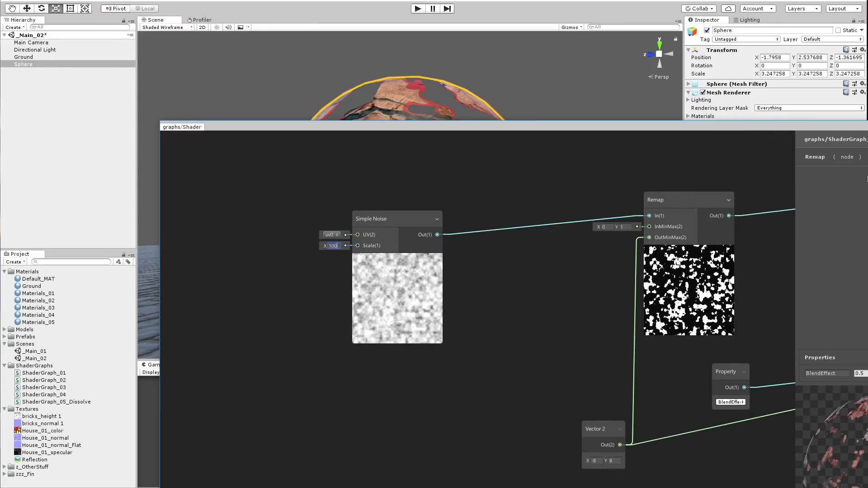
{"action": "left_click_drag", "start_coordinate": [816, 129], "coordinate": [620, 410]}
{"action": "left_click", "coordinate": [848, 142]}
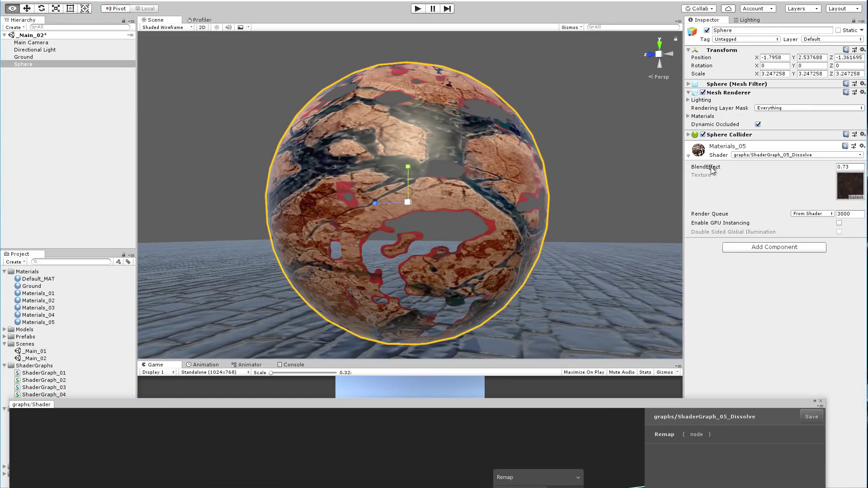
Step: Test the finer dissolve pattern by scrubbing the sphere material's BlendEffect to 0.7
{"action": "left_click_drag", "start_coordinate": [713, 170], "coordinate": [726, 171]}
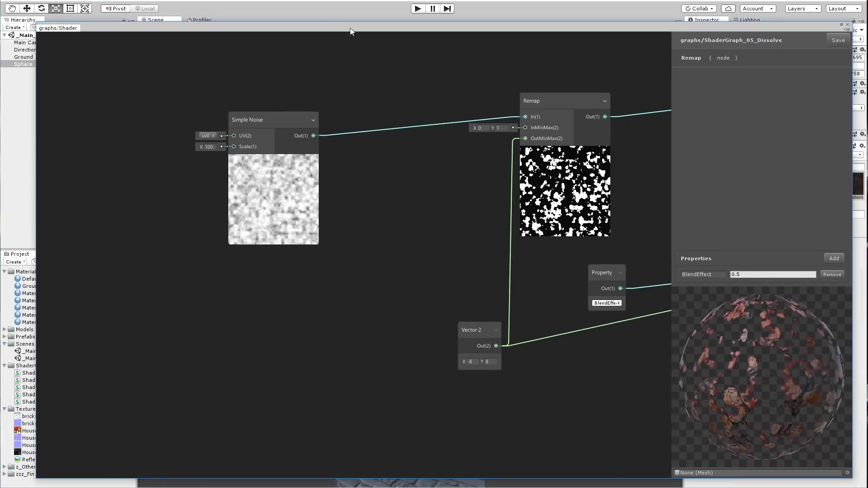
Step: Try a Range of 1 on the Replace Color node, then restore it to 0.5
{"action": "middle_click_drag", "start_coordinate": [684, 263], "coordinate": [323, 251]}
{"action": "middle_click_drag", "start_coordinate": [542, 223], "coordinate": [338, 308]}
{"action": "middle_click_drag", "start_coordinate": [393, 261], "coordinate": [253, 382]}
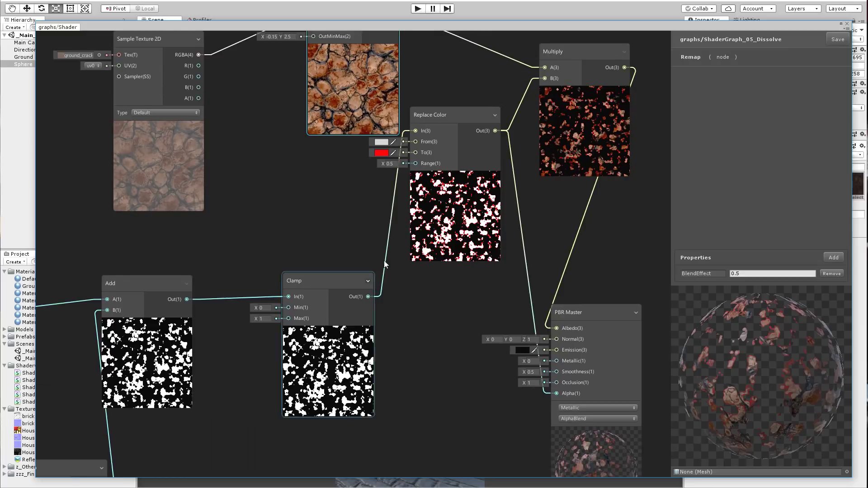
{"action": "left_click_drag", "start_coordinate": [383, 163], "coordinate": [389, 168]}
{"action": "type", "text": "1"}
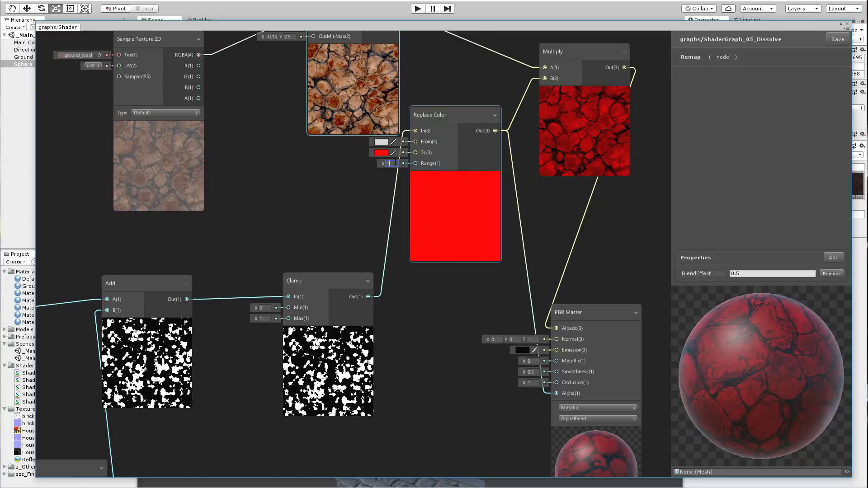
{"action": "type", "text": "0.5"}
{"action": "key", "text": "Return"}
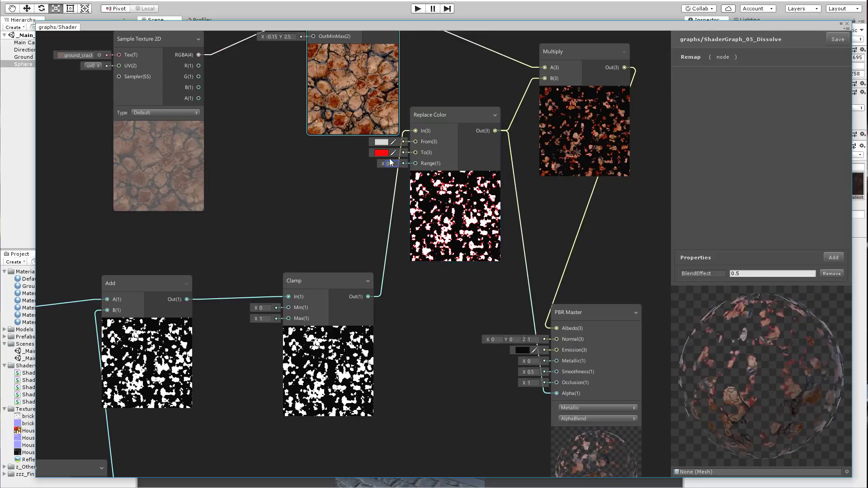
Step: Try a dark grey From colour (3A3A3A) on Replace Color with the Range reduced to 0.16
{"action": "left_click", "coordinate": [382, 142]}
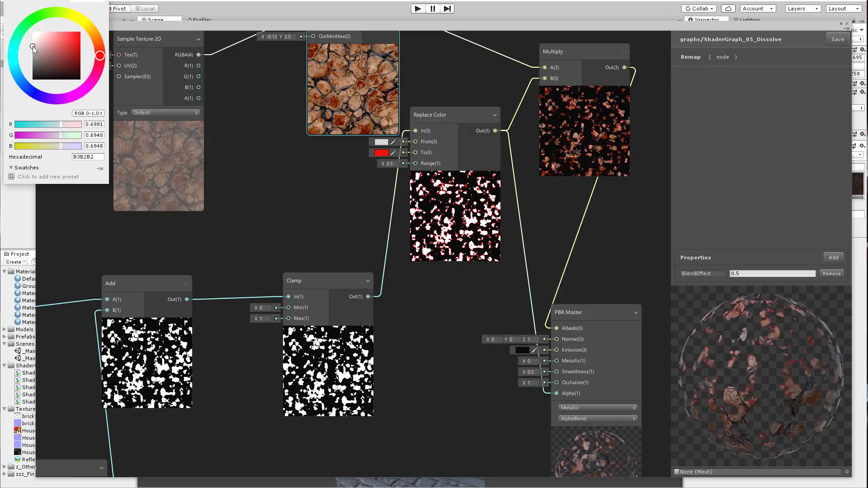
{"action": "mouse_move", "coordinate": [32, 46]}
{"action": "left_mouse_down"}
{"action": "mouse_move", "coordinate": [33, 67]}
{"action": "mouse_move", "coordinate": [33, 30]}
{"action": "mouse_move", "coordinate": [30, 72]}
{"action": "left_mouse_up"}
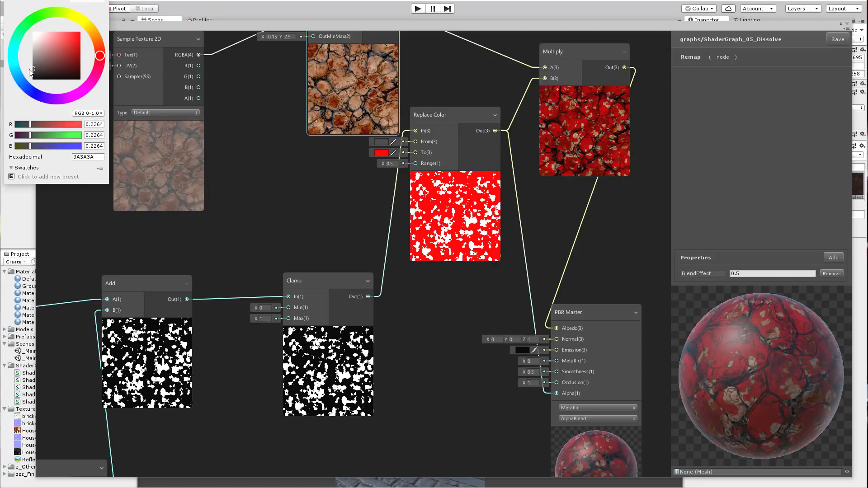
{"action": "left_click", "coordinate": [382, 164]}
{"action": "left_click_drag", "start_coordinate": [388, 164], "coordinate": [376, 165]}
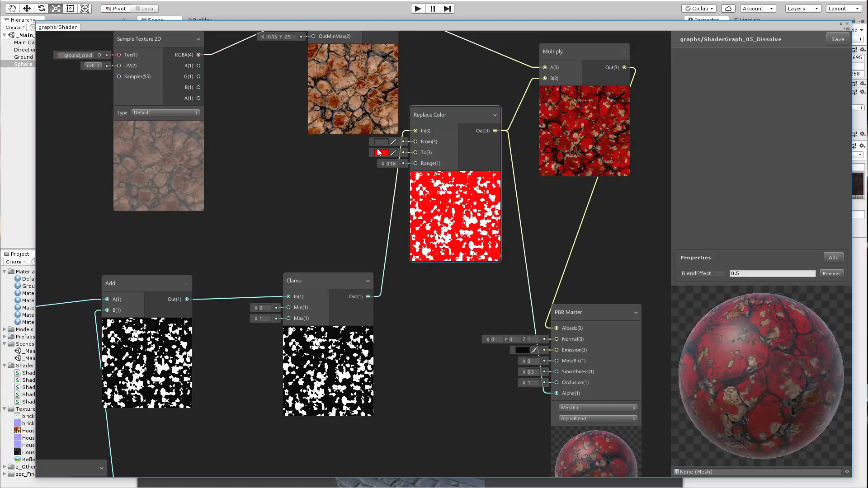
Step: Set Replace Color's From colour to light grey DBDBDB
{"action": "left_click", "coordinate": [380, 142]}
{"action": "left_click", "coordinate": [30, 44]}
{"action": "left_click_drag", "start_coordinate": [29, 44], "coordinate": [29, 31]}
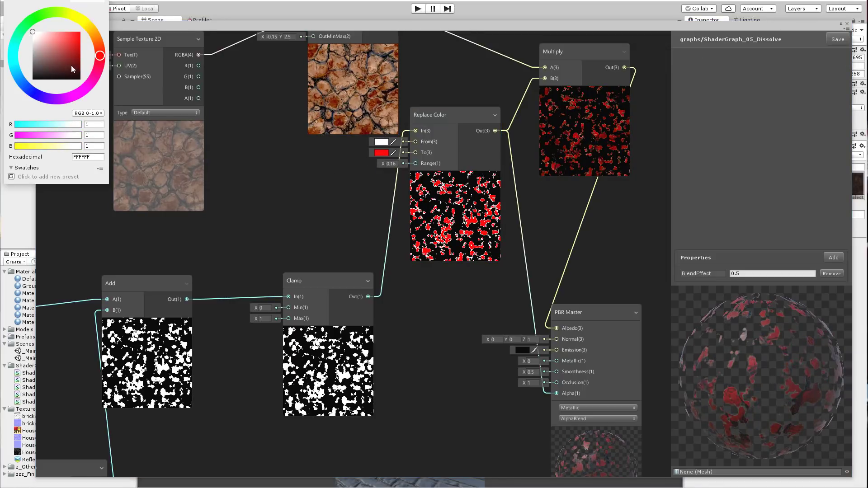
{"action": "left_click", "coordinate": [33, 39]}
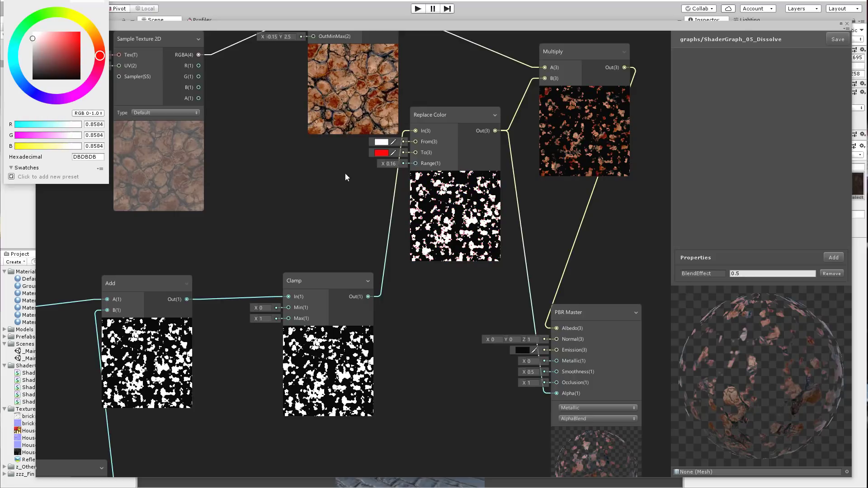
Step: Set Replace Color's Range to 0.42, nudge the node slightly, and save the graph
{"action": "left_click", "coordinate": [391, 164]}
{"action": "middle_click_drag", "start_coordinate": [382, 163], "coordinate": [388, 164]}
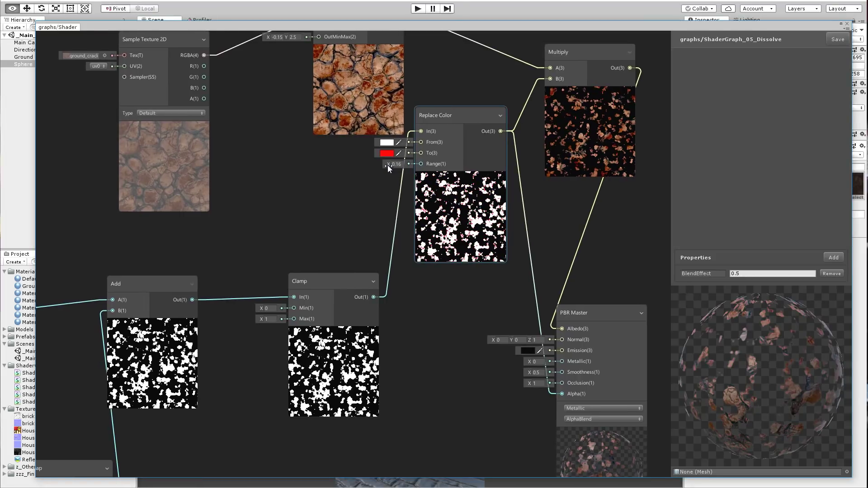
{"action": "left_click_drag", "start_coordinate": [388, 166], "coordinate": [397, 170]}
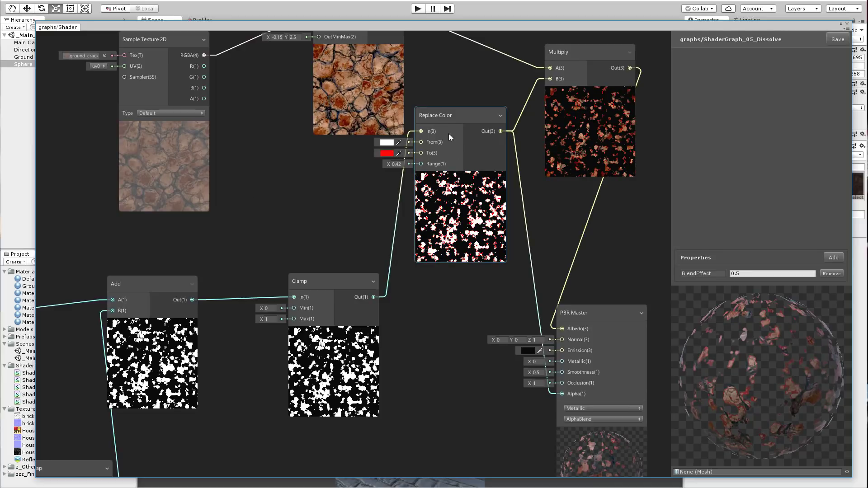
{"action": "left_click_drag", "start_coordinate": [481, 123], "coordinate": [475, 126]}
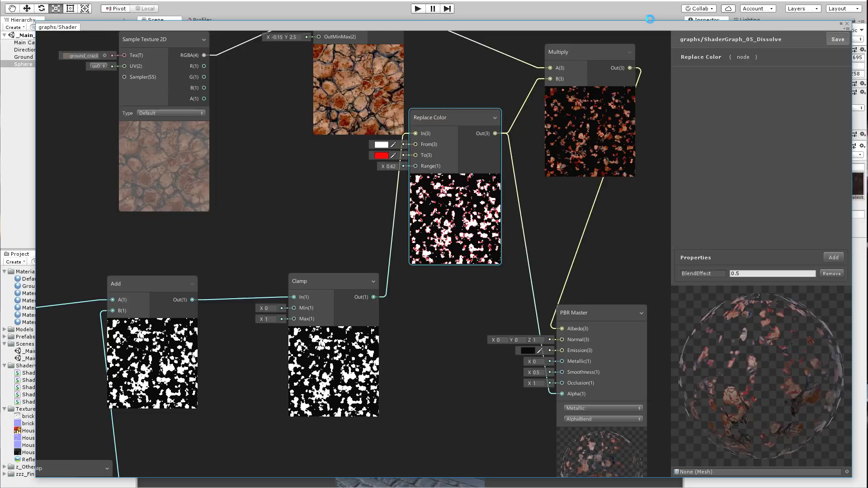
Step: Examine the thinner red dissolve edge on the sphere from another angle
{"action": "left_click_drag", "start_coordinate": [637, 72], "coordinate": [542, 390]}
{"action": "left_click_drag", "start_coordinate": [523, 258], "coordinate": [522, 239], "text": "alt"}
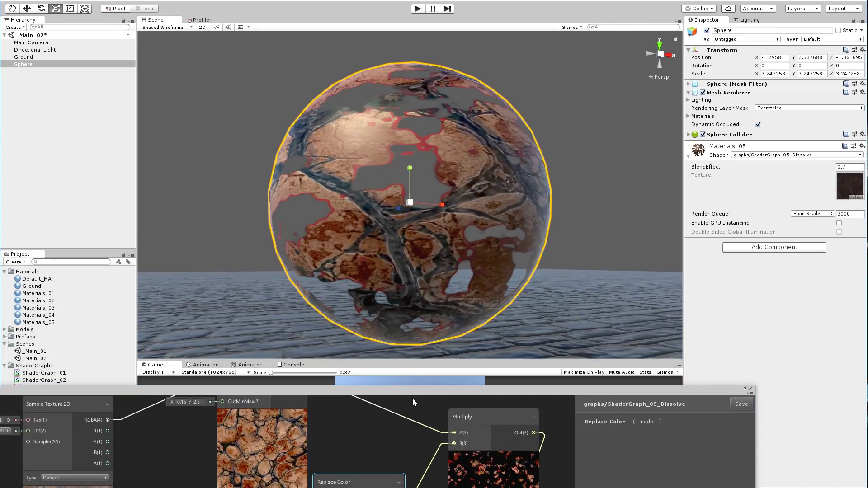
Step: Set Replace Color's Range to 0.46
{"action": "left_click_drag", "start_coordinate": [412, 394], "coordinate": [449, 86]}
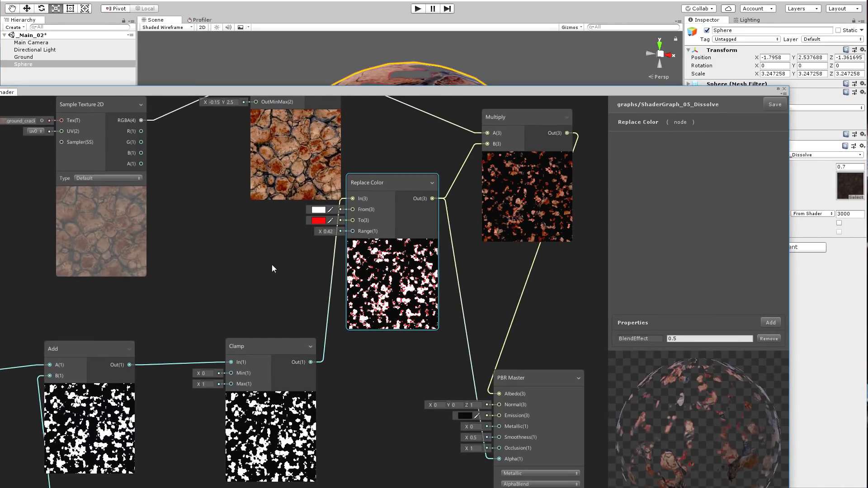
{"action": "middle_click_drag", "start_coordinate": [281, 272], "coordinate": [299, 273]}
{"action": "left_click_drag", "start_coordinate": [340, 233], "coordinate": [343, 225]}
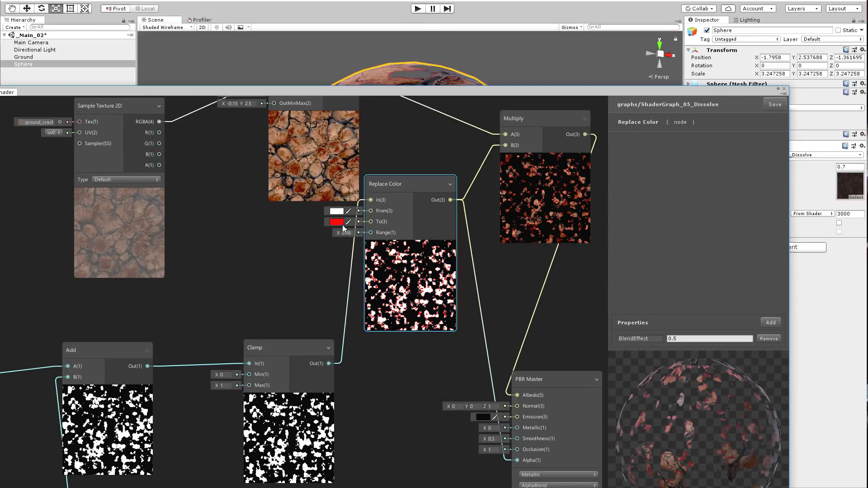
{"action": "left_click", "coordinate": [337, 222]}
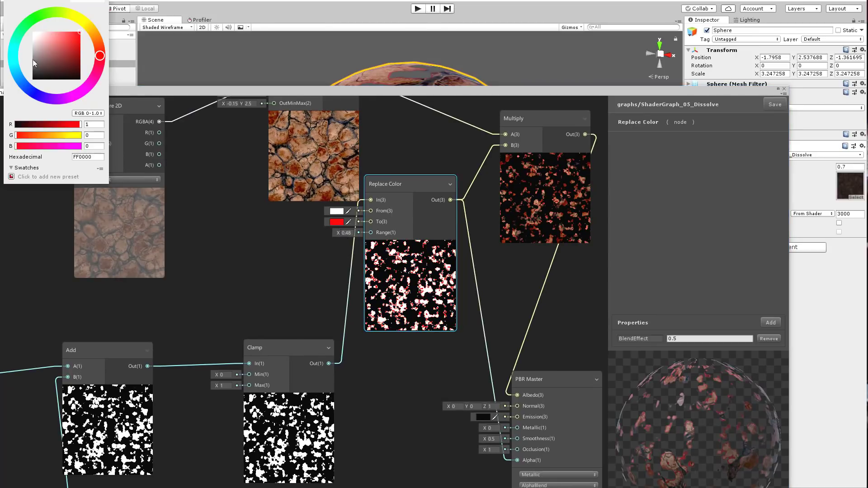
{"action": "left_click", "coordinate": [296, 267]}
{"action": "right_click", "coordinate": [236, 244]}
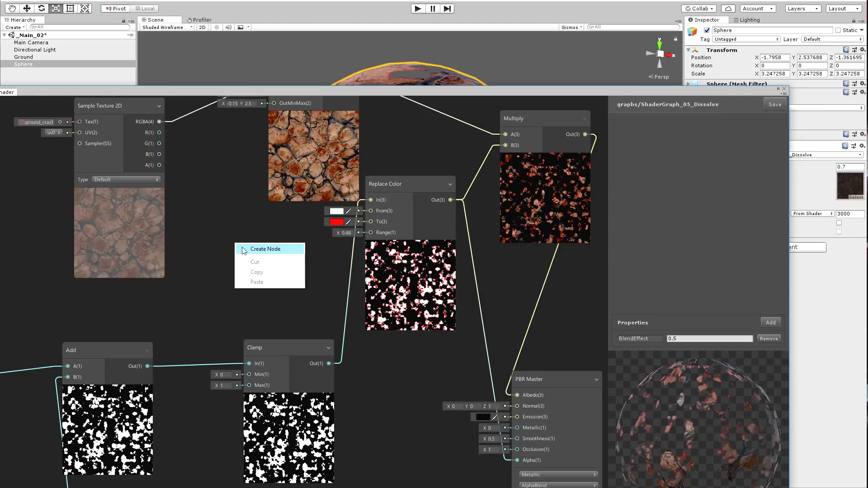
Step: Move the ground-texture Sample Texture 2D node and its Remap node up and away from Replace Color to free up space
{"action": "left_click", "coordinate": [400, 91]}
{"action": "left_click_drag", "start_coordinate": [400, 91], "coordinate": [480, 71]}
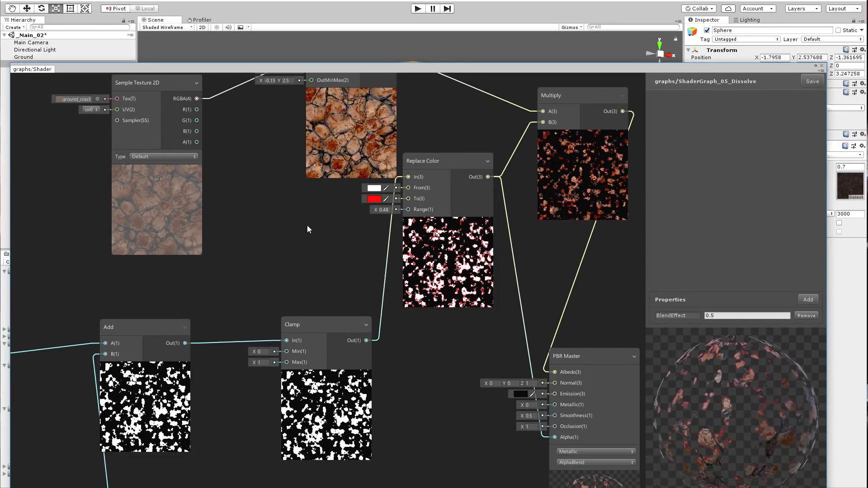
{"action": "left_click_drag", "start_coordinate": [142, 142], "coordinate": [30, 95]}
{"action": "middle_click_drag", "start_coordinate": [172, 159], "coordinate": [340, 248]}
{"action": "left_click_drag", "start_coordinate": [523, 159], "coordinate": [487, 132]}
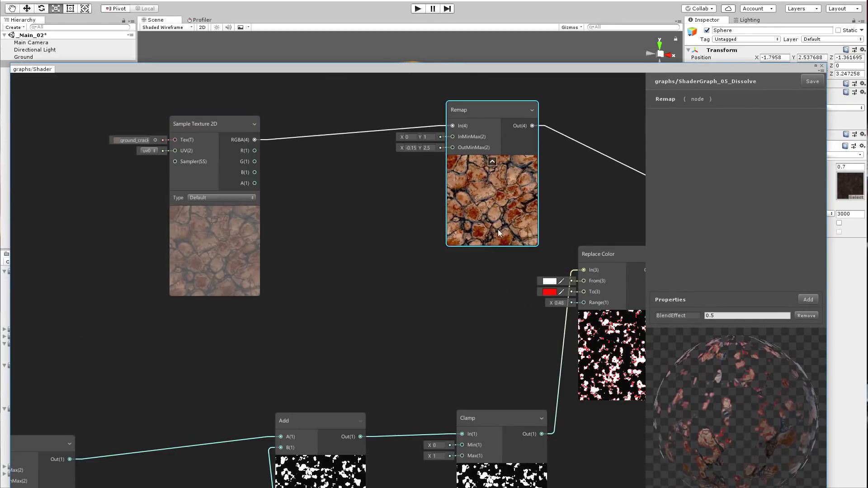
Step: Add a Color node and place it in the free space below the ground texture's Remap node
{"action": "middle_click_drag", "start_coordinate": [498, 229], "coordinate": [371, 159]}
{"action": "right_click", "coordinate": [318, 235]}
{"action": "left_click", "coordinate": [328, 240]}
{"action": "type", "text": "color"}
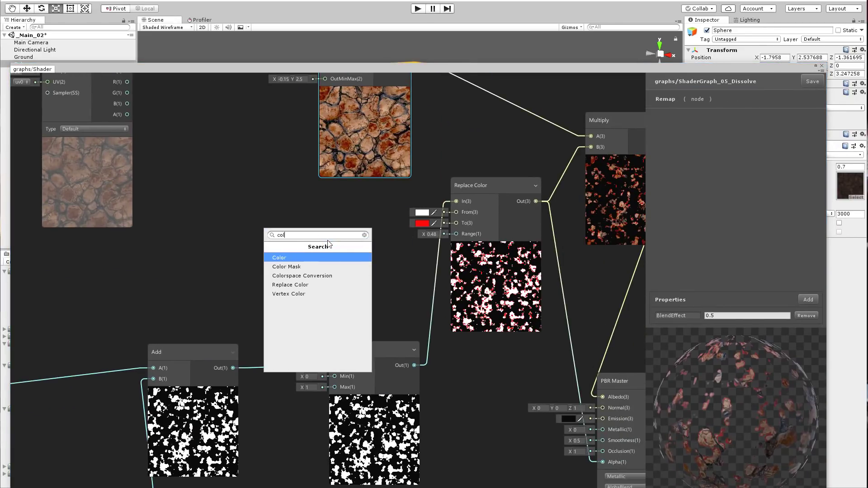
{"action": "key", "text": "Return"}
{"action": "left_click_drag", "start_coordinate": [380, 244], "coordinate": [279, 189]}
Step: Add a Vector 1 node and place it below the Color node
{"action": "right_click", "coordinate": [256, 263]}
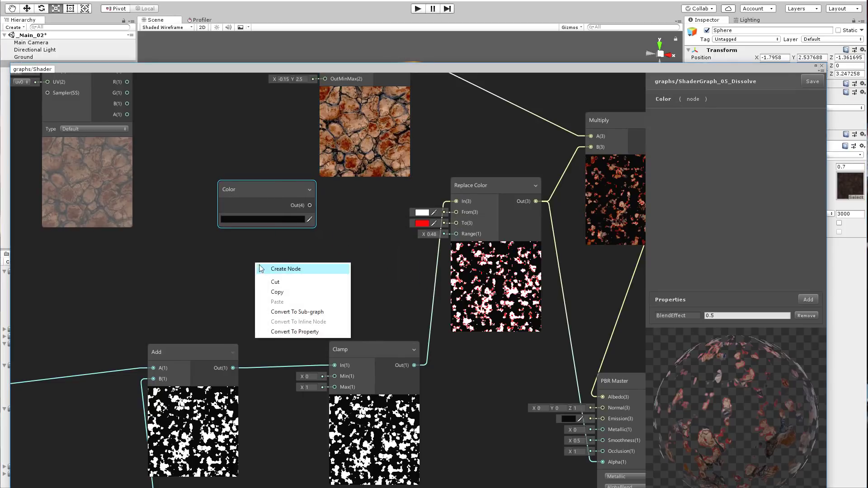
{"action": "left_click", "coordinate": [260, 267]}
{"action": "type", "text": "ve"}
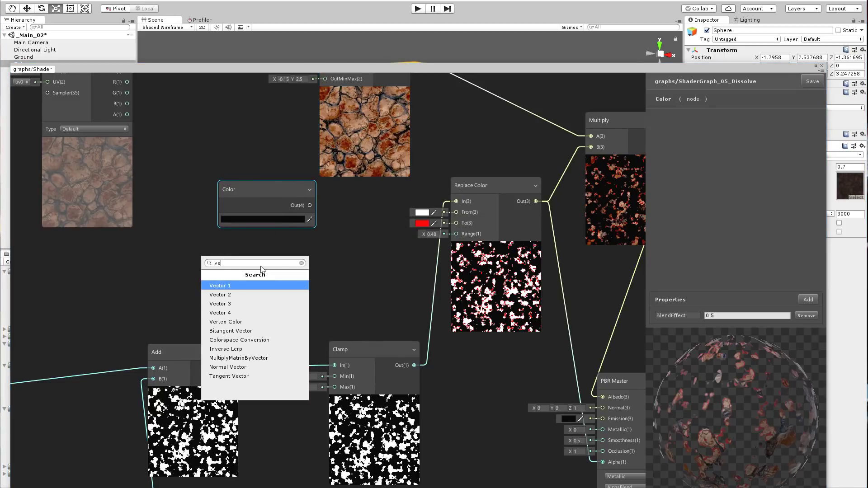
{"action": "key", "text": "Return"}
{"action": "left_click_drag", "start_coordinate": [267, 273], "coordinate": [239, 273]}
Step: Add a Multiply node between the Color and Vector 1 nodes and Replace Color
{"action": "right_click", "coordinate": [334, 252]}
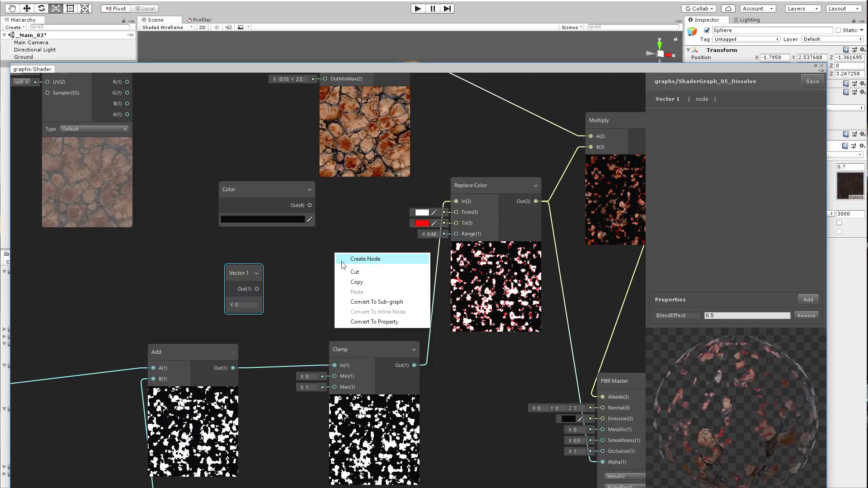
{"action": "left_click", "coordinate": [344, 260]}
{"action": "type", "text": "mul"}
{"action": "key", "text": "Return"}
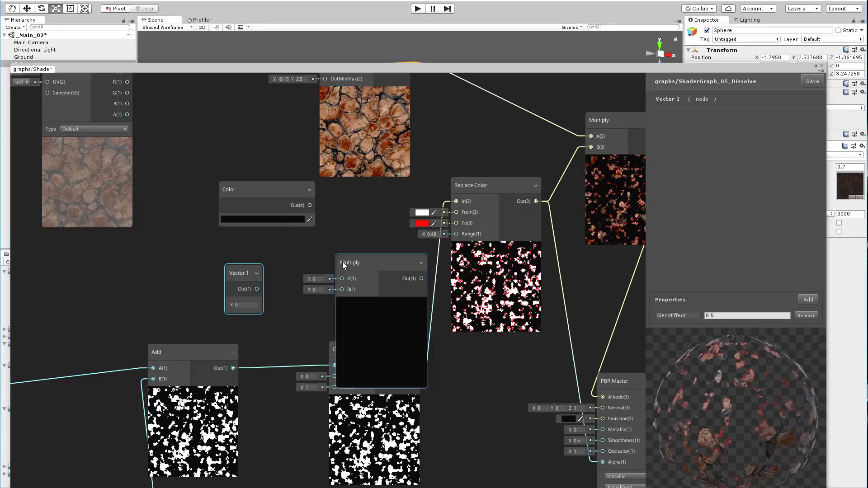
Step: Connect Color to the new Multiply's A input, Vector 1 to B, and its output to Replace Color's To input
{"action": "left_click_drag", "start_coordinate": [310, 205], "coordinate": [342, 278]}
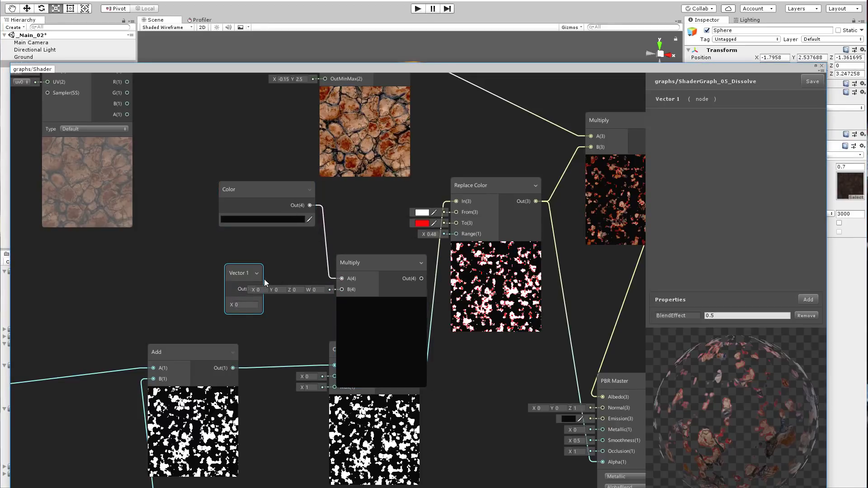
{"action": "left_click_drag", "start_coordinate": [250, 268], "coordinate": [342, 290]}
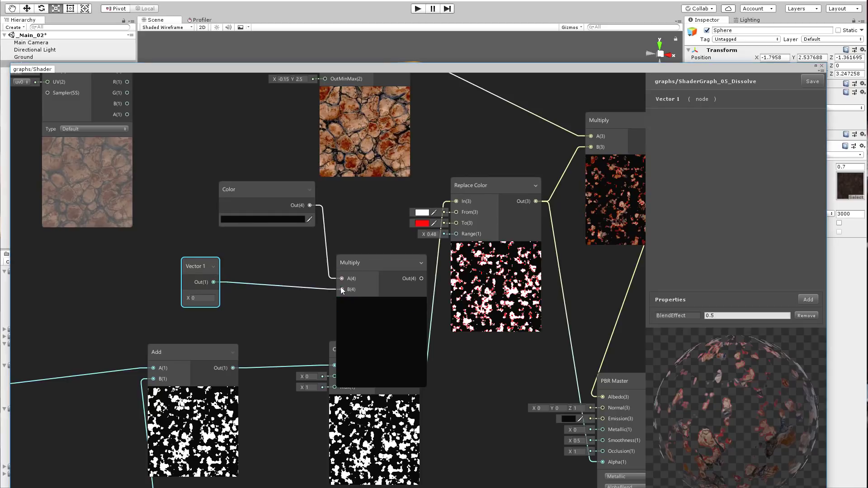
{"action": "left_click_drag", "start_coordinate": [383, 264], "coordinate": [457, 223]}
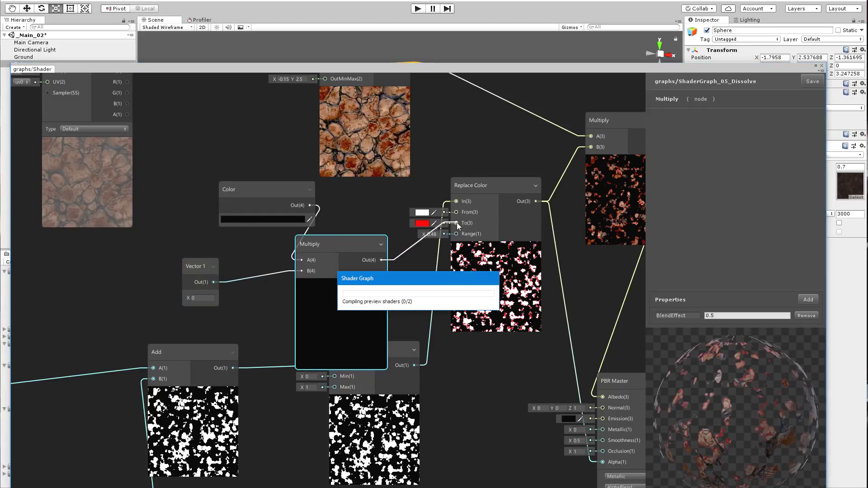
Step: Set the Color node to the bright lime green 93FF00
{"action": "left_click", "coordinate": [265, 219]}
{"action": "left_click", "coordinate": [68, 49]}
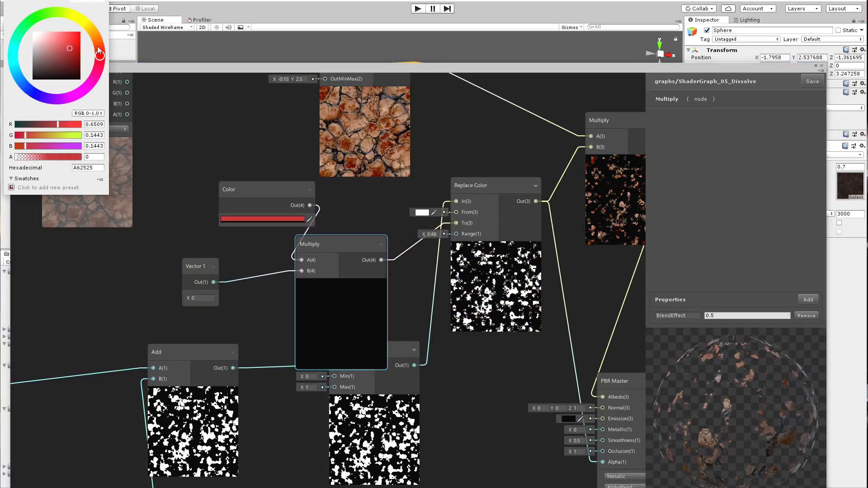
{"action": "left_click_drag", "start_coordinate": [96, 46], "coordinate": [60, 11]}
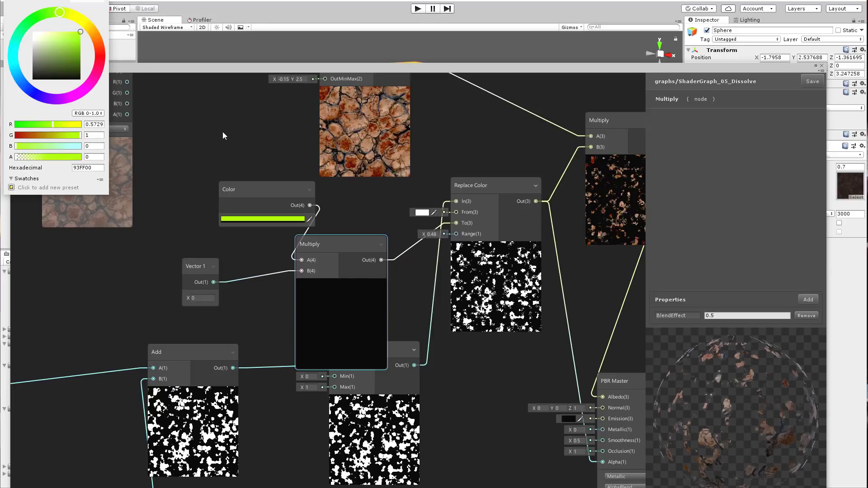
Step: Try a Vector 1 intensity of 125, and reduce it to 3
{"action": "left_click", "coordinate": [197, 300]}
{"action": "type", "text": "125"}
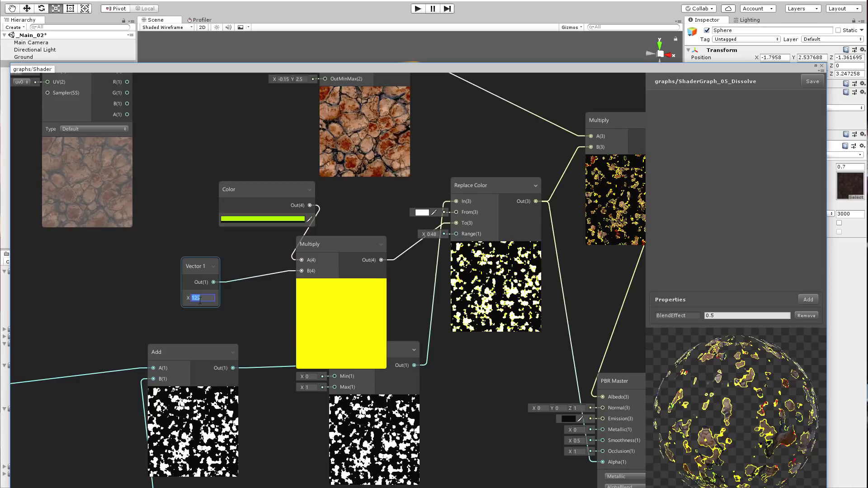
{"action": "type", "text": "3"}
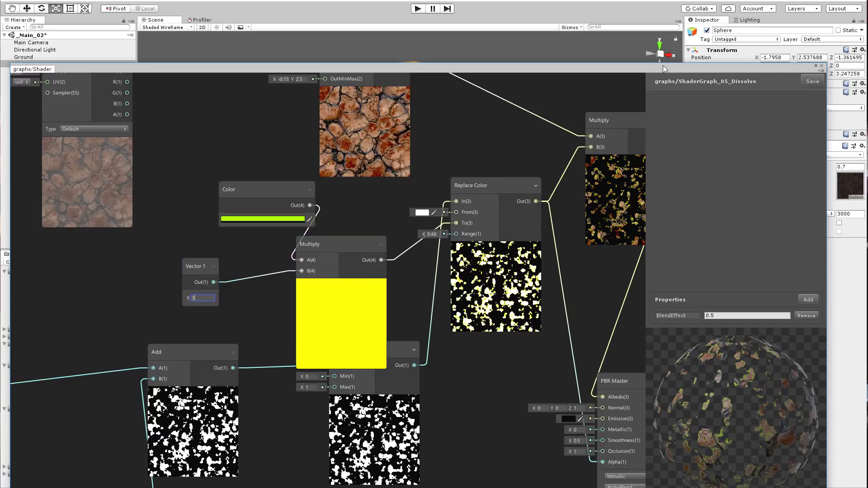
Step: Vary BlendEffect on the sphere's material to check how the dissolve looks in both the Scene and Game views
{"action": "left_click_drag", "start_coordinate": [663, 65], "coordinate": [640, 383]}
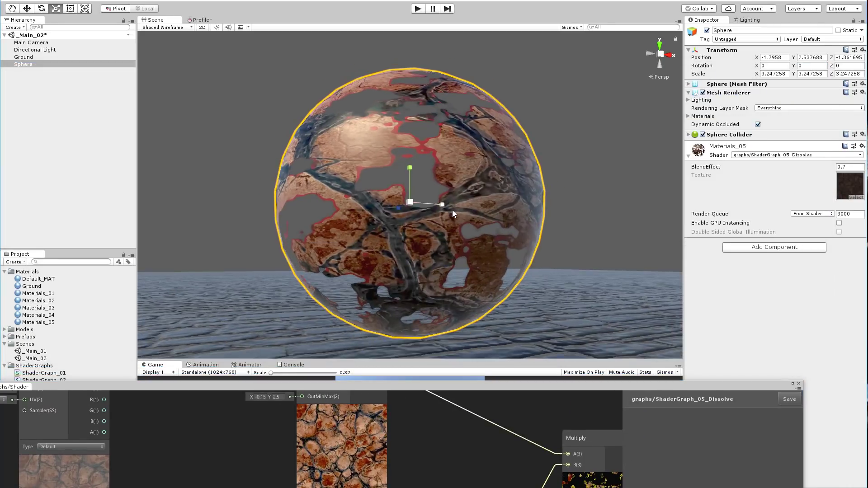
{"action": "right_click_drag", "start_coordinate": [452, 210], "coordinate": [470, 211], "text": "alt"}
{"action": "left_click_drag", "start_coordinate": [746, 169], "coordinate": [719, 174]}
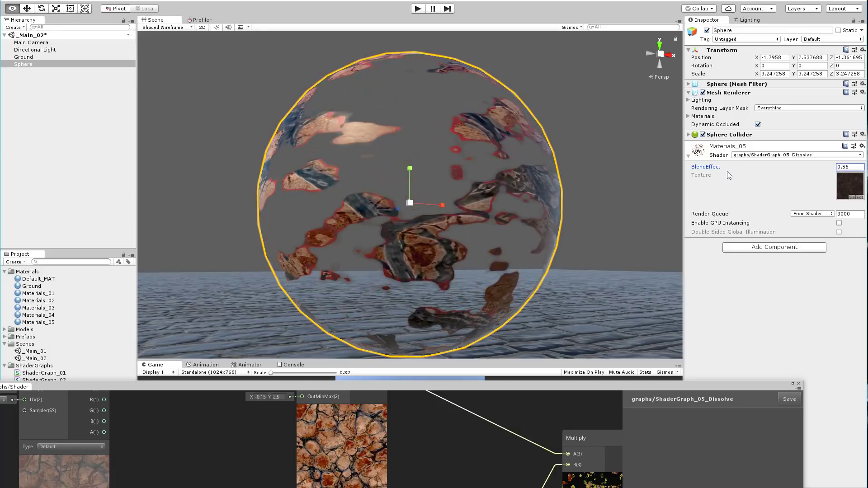
{"action": "left_click_drag", "start_coordinate": [395, 388], "coordinate": [408, 474]}
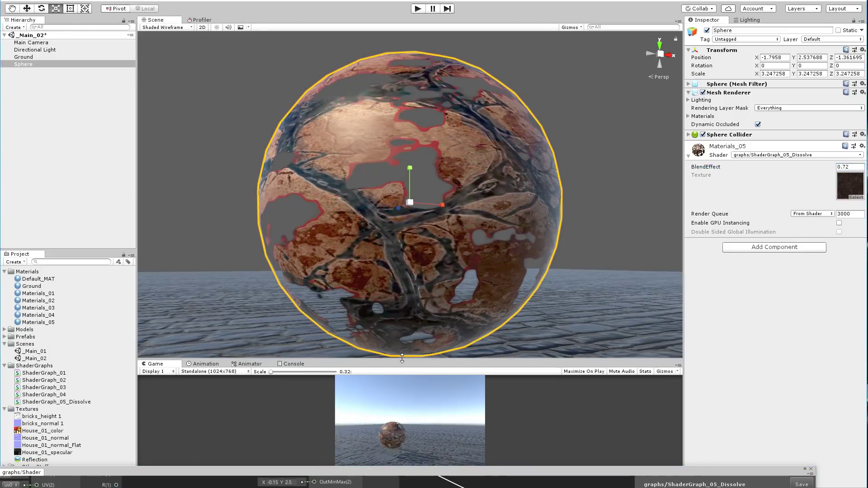
{"action": "left_click_drag", "start_coordinate": [400, 361], "coordinate": [398, 60]}
{"action": "left_click_drag", "start_coordinate": [768, 170], "coordinate": [748, 174], "text": "alt"}
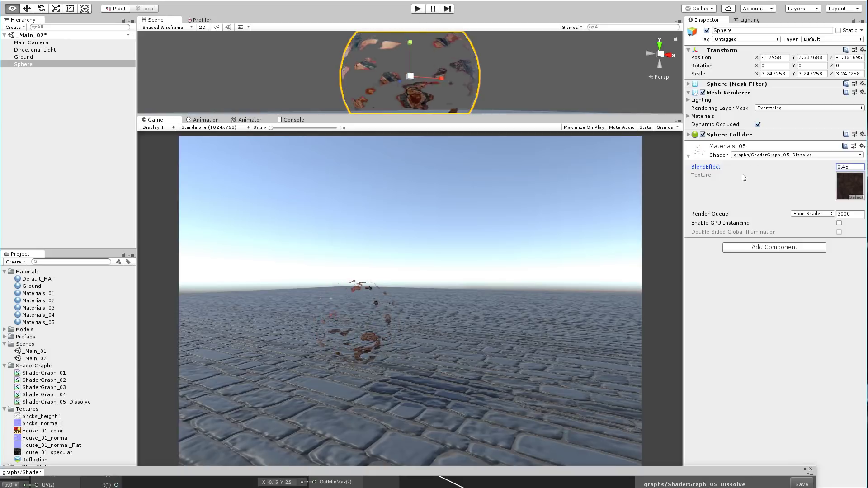
Step: Add a Sample Texture 2D node next to the Simple Noise node
{"action": "left_click_drag", "start_coordinate": [319, 470], "coordinate": [364, 38]}
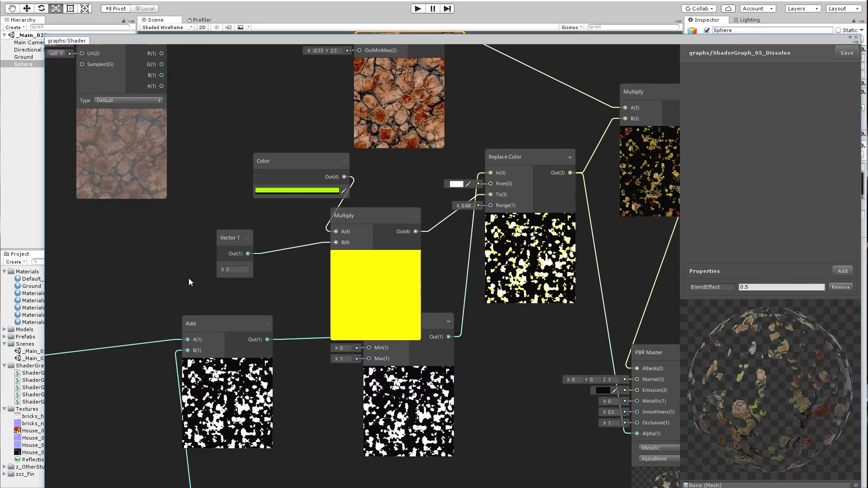
{"action": "middle_click_drag", "start_coordinate": [289, 249], "coordinate": [362, 240]}
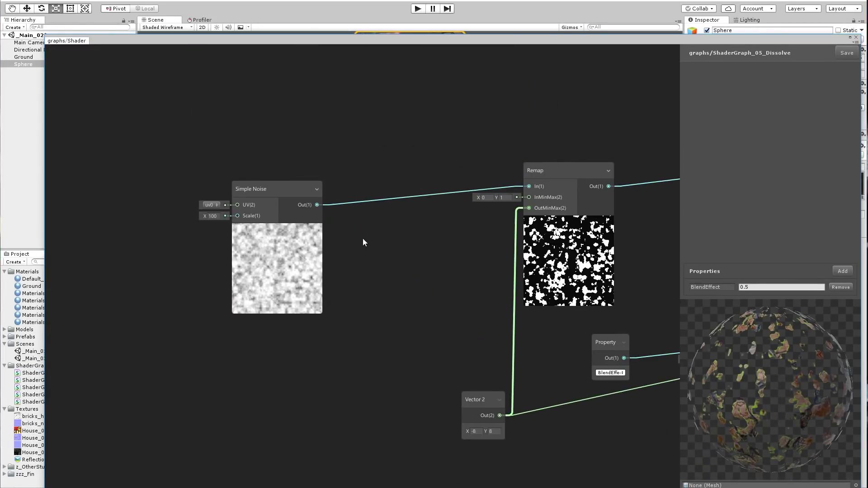
{"action": "right_click", "coordinate": [324, 153]}
{"action": "left_click", "coordinate": [326, 156]}
{"action": "type", "text": "sample"}
{"action": "key", "text": "Return"}
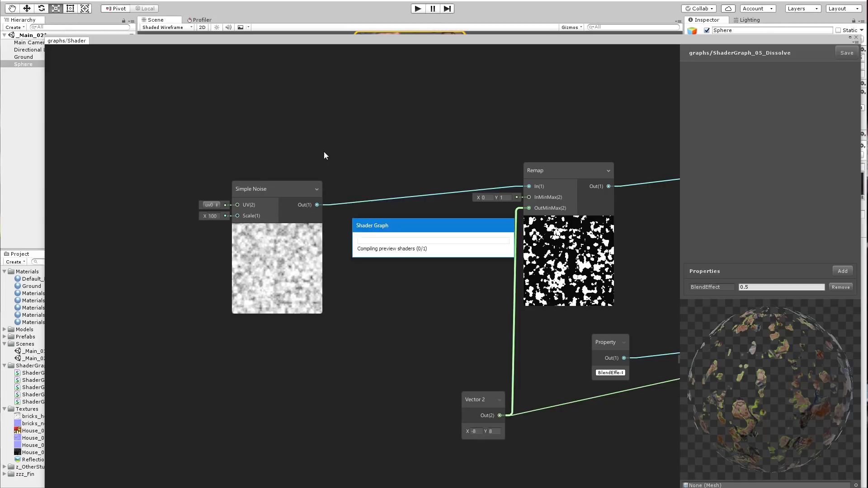
{"action": "left_click_drag", "start_coordinate": [324, 155], "coordinate": [299, 148]}
Step: Assign the bricks_height texture to the new sampler and connect its RGBA output to Remap's In, replacing Simple Noise
{"action": "left_click", "coordinate": [280, 170]}
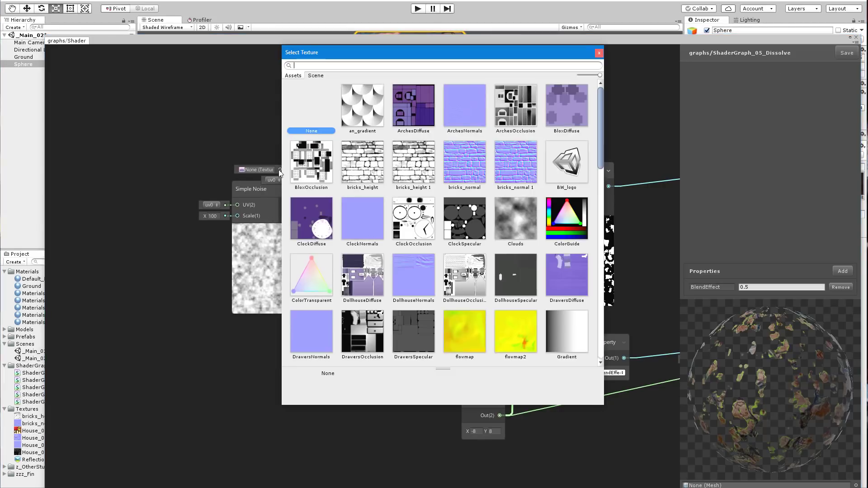
{"action": "double_click", "coordinate": [353, 164]}
{"action": "left_click_drag", "start_coordinate": [243, 190], "coordinate": [155, 194]}
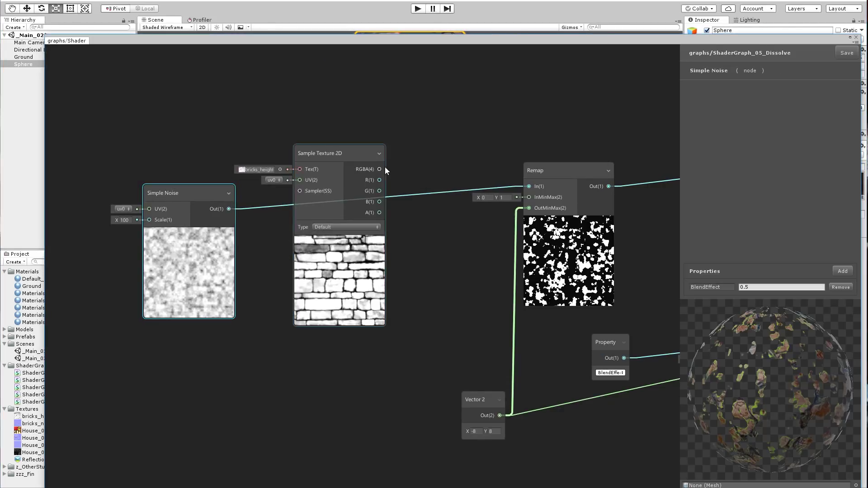
{"action": "left_click_drag", "start_coordinate": [479, 196], "coordinate": [529, 186]}
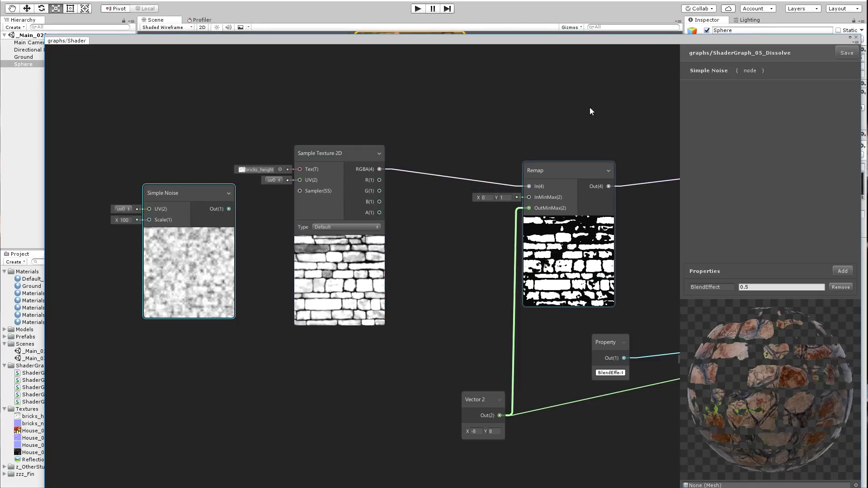
Step: Enlarge the Scene view and vary the sphere's BlendEffect down to 0.48 to check the brick-shaped dissolve
{"action": "left_click_drag", "start_coordinate": [547, 37], "coordinate": [511, 408]}
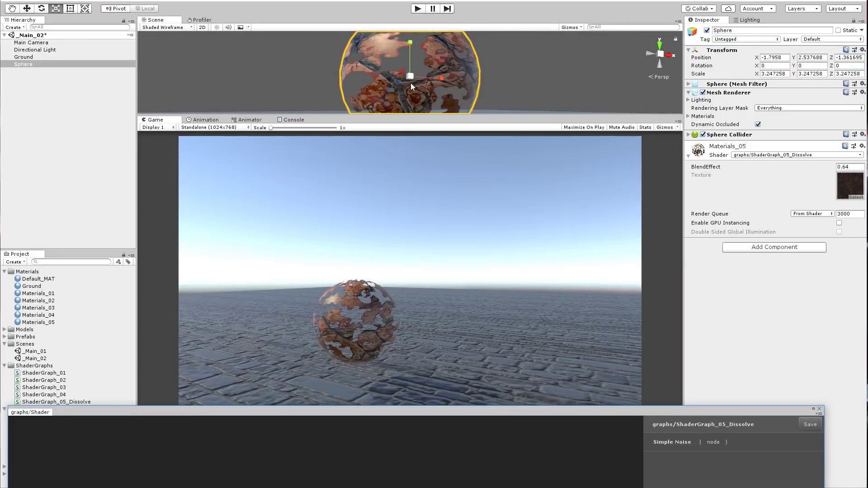
{"action": "left_click_drag", "start_coordinate": [411, 115], "coordinate": [416, 368]}
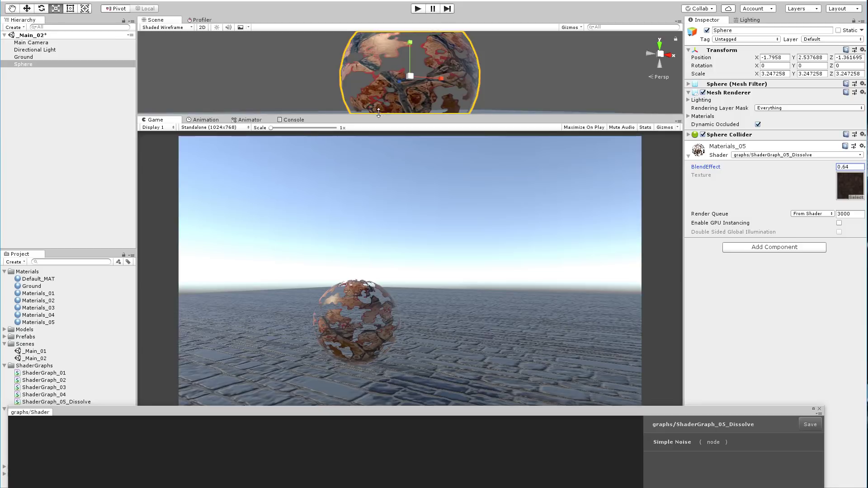
{"action": "left_click_drag", "start_coordinate": [378, 113], "coordinate": [380, 389]}
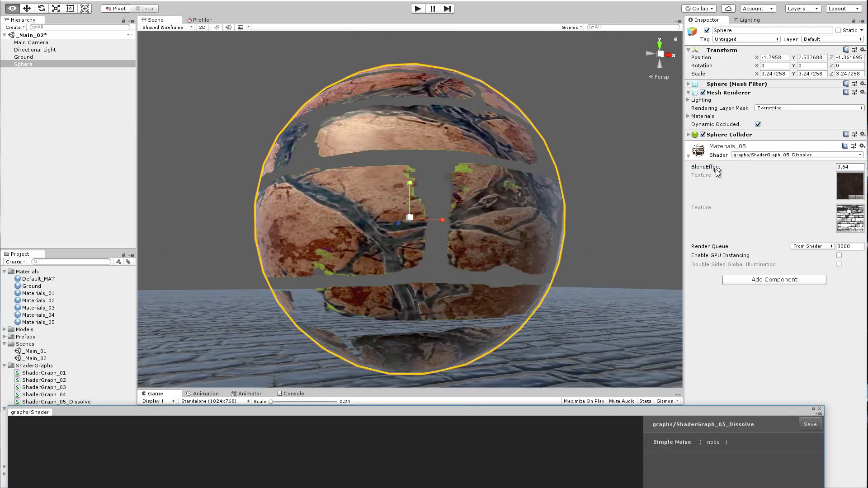
{"action": "mouse_move", "coordinate": [716, 169]}
{"action": "left_mouse_down"}
{"action": "mouse_move", "coordinate": [706, 168]}
{"action": "mouse_move", "coordinate": [745, 166]}
{"action": "mouse_move", "coordinate": [700, 166]}
{"action": "mouse_move", "coordinate": [718, 169]}
{"action": "mouse_move", "coordinate": [697, 174]}
{"action": "mouse_move", "coordinate": [705, 173]}
{"action": "left_mouse_up"}
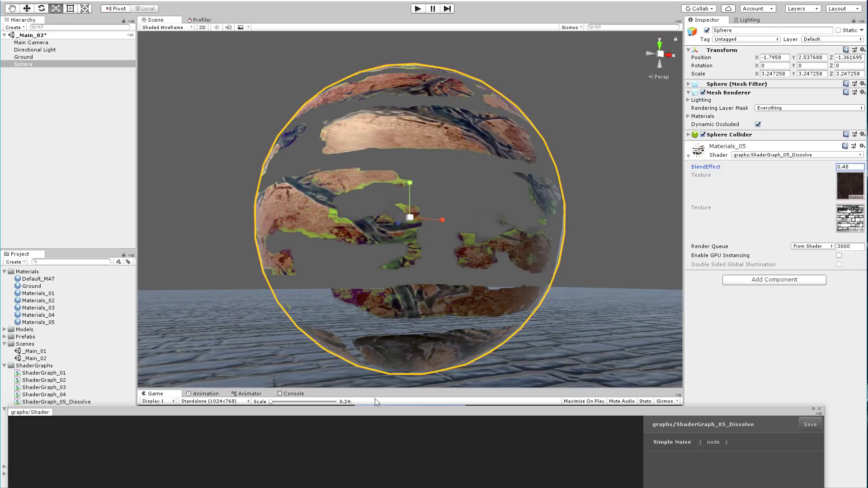
Step: Set Replace Color's Range to 0.42
{"action": "left_click_drag", "start_coordinate": [379, 412], "coordinate": [378, 87]}
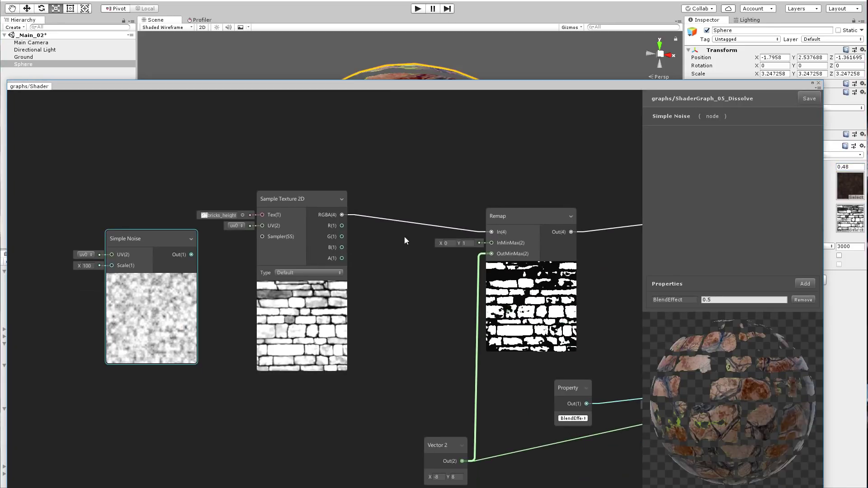
{"action": "middle_click_drag", "start_coordinate": [405, 249], "coordinate": [217, 190]}
{"action": "middle_click_drag", "start_coordinate": [465, 305], "coordinate": [223, 334]}
{"action": "middle_click_drag", "start_coordinate": [537, 108], "coordinate": [412, 376]}
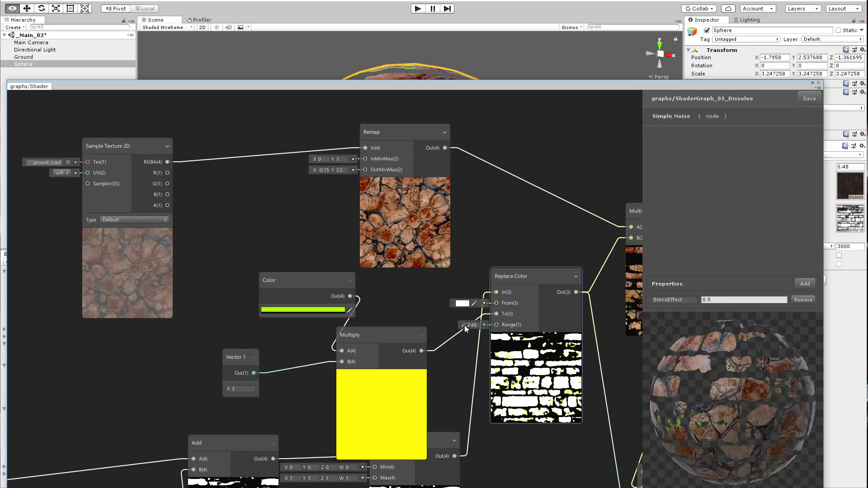
{"action": "mouse_move", "coordinate": [452, 328]}
{"action": "left_mouse_down"}
{"action": "mouse_move", "coordinate": [472, 327]}
{"action": "mouse_move", "coordinate": [462, 329]}
{"action": "left_mouse_up"}
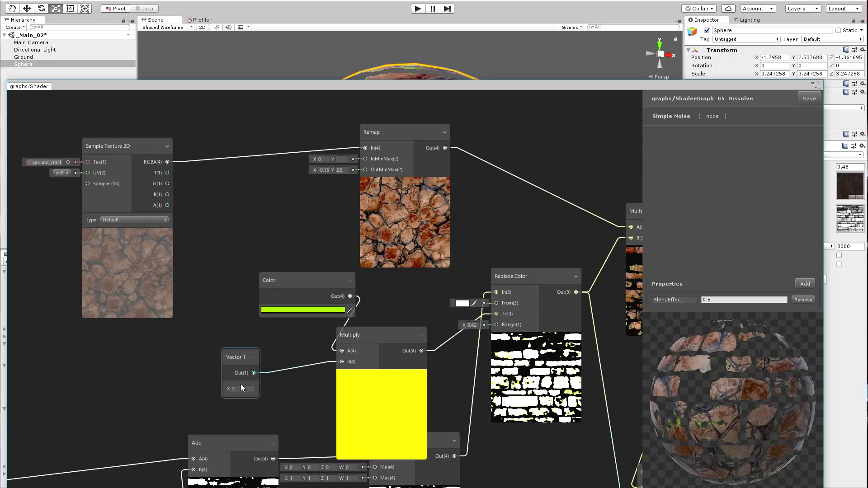
Step: Set the Vector 1 intensity to 10 and Replace Color's Range to 0.5
{"action": "type", "text": "1"}
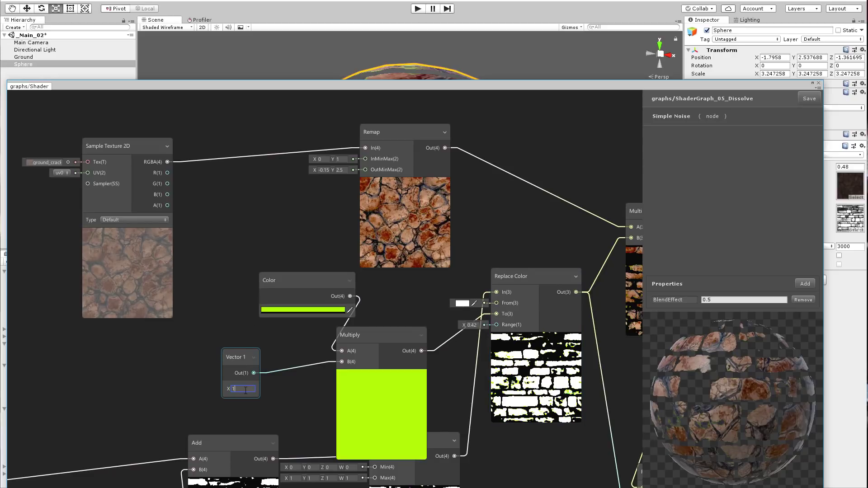
{"action": "type", "text": "5"}
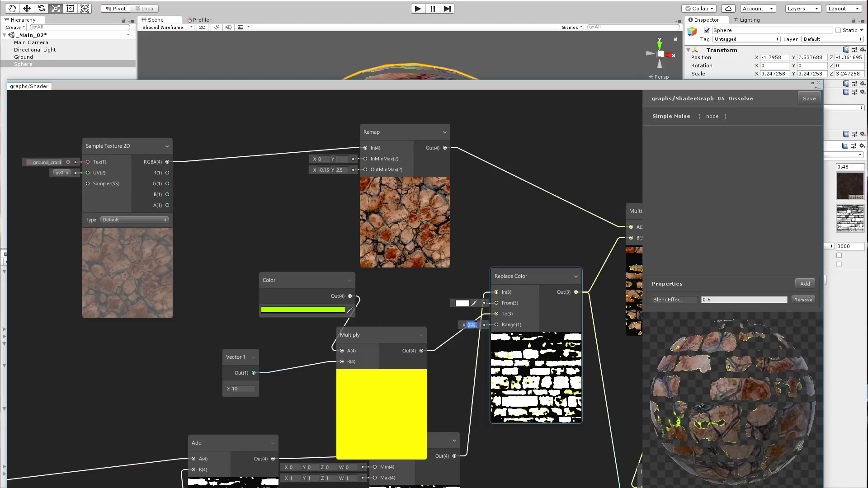
{"action": "type", "text": "10.55"}
{"action": "key", "text": "BackSpace"}
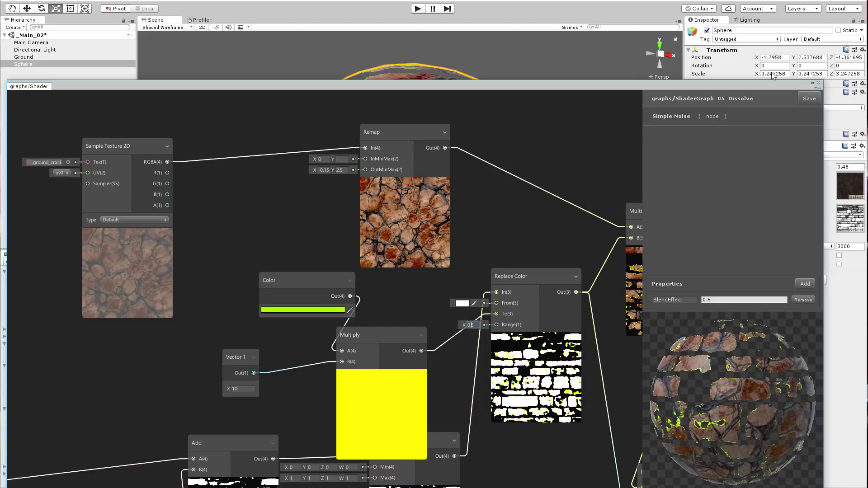
Step: Save the graph and check the brick dissolve edge on the sphere at BlendEffect 0.53 from several distances and angles
{"action": "left_click", "coordinate": [805, 94]}
{"action": "left_click_drag", "start_coordinate": [787, 86], "coordinate": [649, 381]}
{"action": "mouse_move", "coordinate": [748, 169]}
{"action": "left_mouse_down"}
{"action": "mouse_move", "coordinate": [728, 167]}
{"action": "mouse_move", "coordinate": [787, 167]}
{"action": "mouse_move", "coordinate": [723, 174]}
{"action": "mouse_move", "coordinate": [742, 178]}
{"action": "left_mouse_up"}
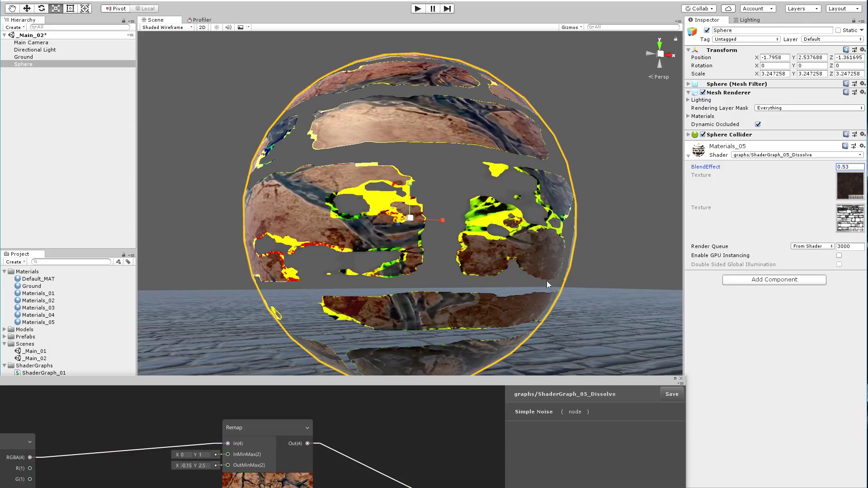
{"action": "scroll", "coordinate": [575, 286], "scroll_direction": "down", "scroll_amount": 5}
{"action": "scroll", "coordinate": [507, 323], "scroll_direction": "up", "scroll_amount": 3}
{"action": "scroll", "coordinate": [473, 264], "scroll_direction": "down", "scroll_amount": 3}
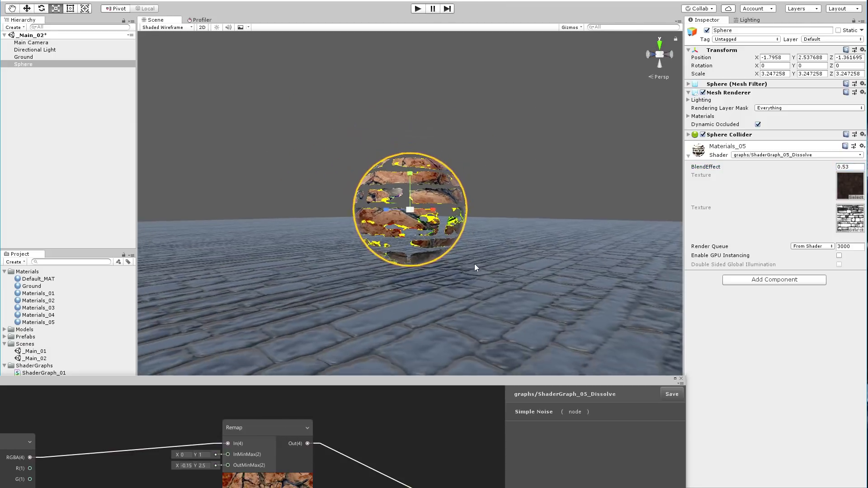
{"action": "scroll", "coordinate": [556, 145], "scroll_direction": "up", "scroll_amount": 2}
{"action": "left_click", "coordinate": [556, 146]}
{"action": "left_click_drag", "start_coordinate": [556, 145], "coordinate": [447, 225], "text": "alt"}
Step: Review the complete dissolve node network, from the brick texture and noise inputs through to PBR Master
{"action": "left_click_drag", "start_coordinate": [354, 385], "coordinate": [533, 38]}
{"action": "scroll", "coordinate": [396, 219], "scroll_direction": "down", "scroll_amount": 6}
{"action": "middle_click_drag", "start_coordinate": [261, 328], "coordinate": [307, 245]}
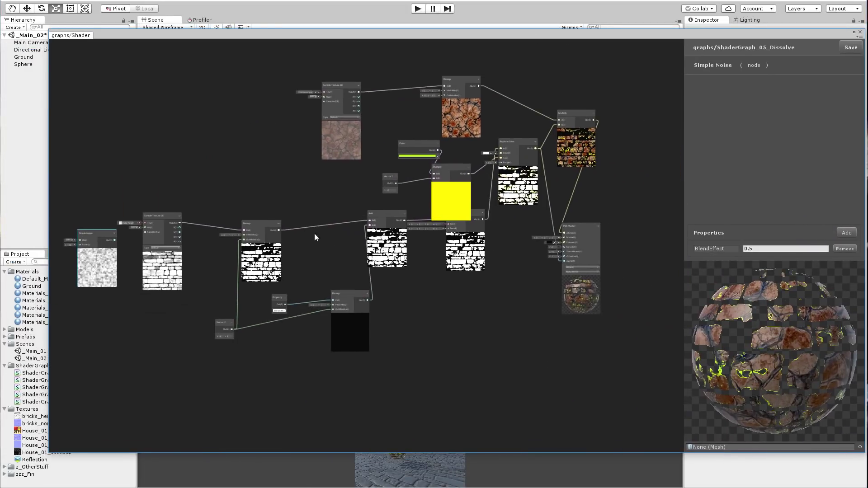
{"action": "scroll", "coordinate": [440, 260], "scroll_direction": "up", "scroll_amount": 3}
{"action": "middle_click_drag", "start_coordinate": [402, 286], "coordinate": [248, 353]}
{"action": "scroll", "coordinate": [325, 333], "scroll_direction": "up", "scroll_amount": 3}
{"action": "middle_click_drag", "start_coordinate": [417, 267], "coordinate": [274, 265]}
{"action": "scroll", "coordinate": [303, 258], "scroll_direction": "down", "scroll_amount": 3}
{"action": "middle_click_drag", "start_coordinate": [477, 315], "coordinate": [588, 300]}
{"action": "scroll", "coordinate": [409, 286], "scroll_direction": "down", "scroll_amount": 2}
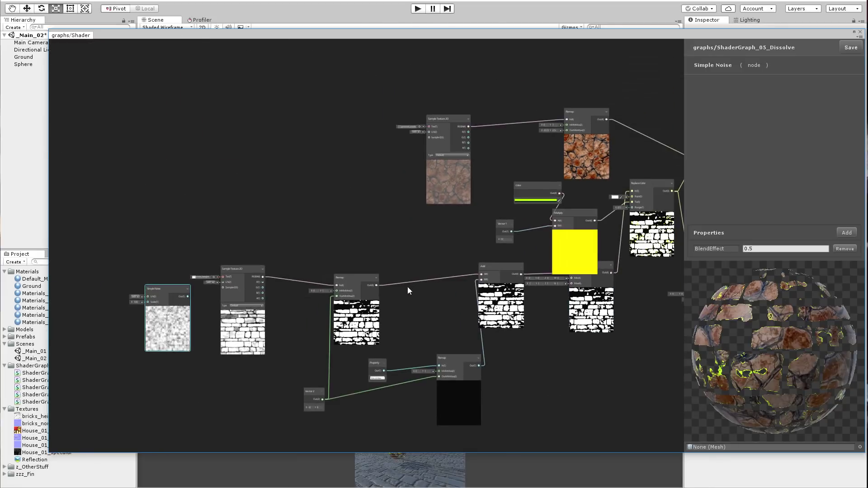